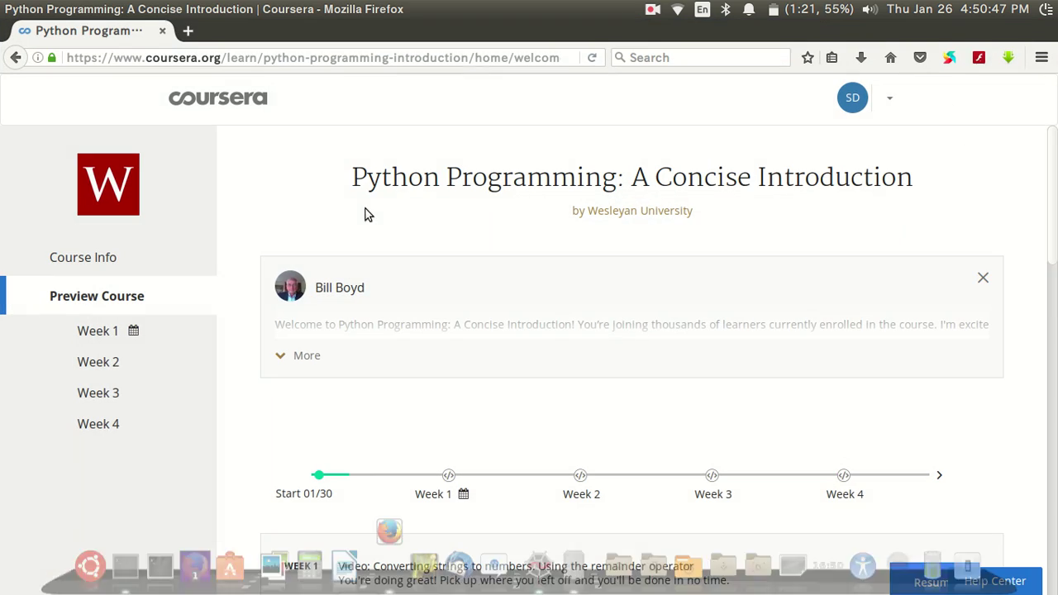
- Open commons.wikimedia.org in a new browser tab and start the Upload Wizard
left_click(188, 33)
type("commons.wikimedia.org/")
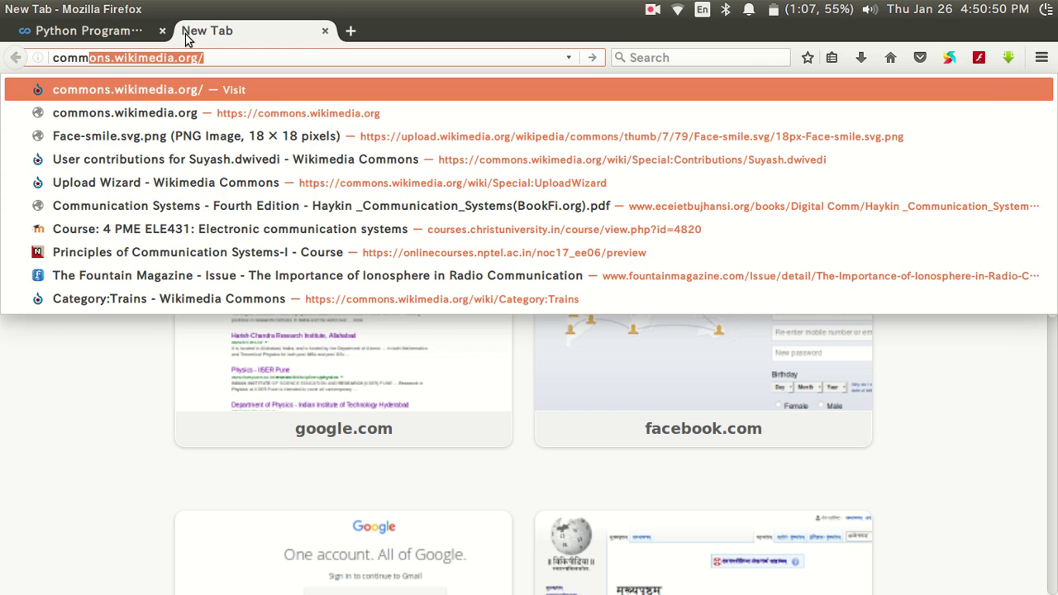
key("Return")
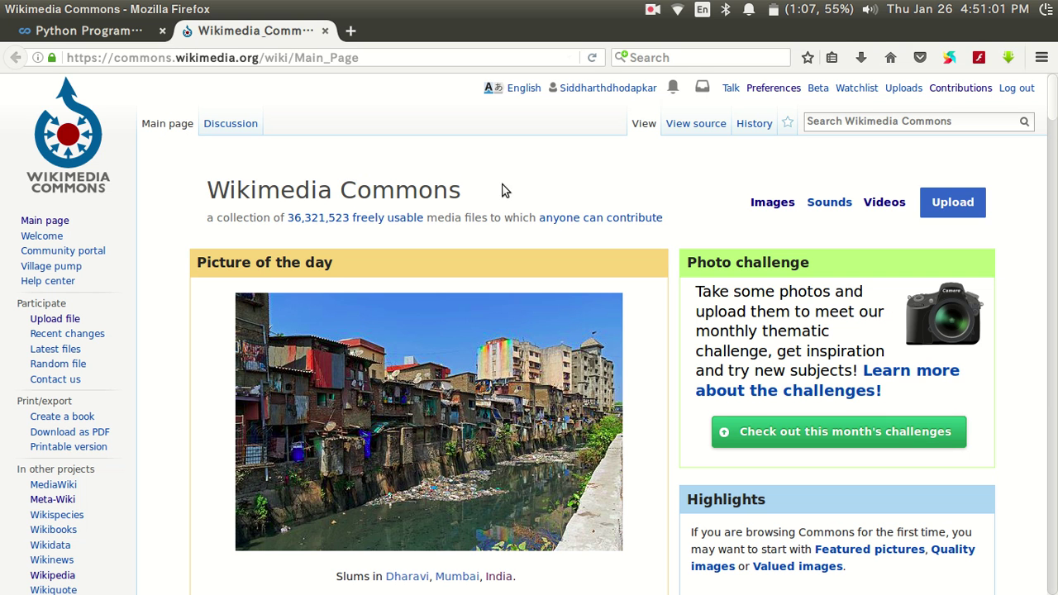
left_click(954, 205)
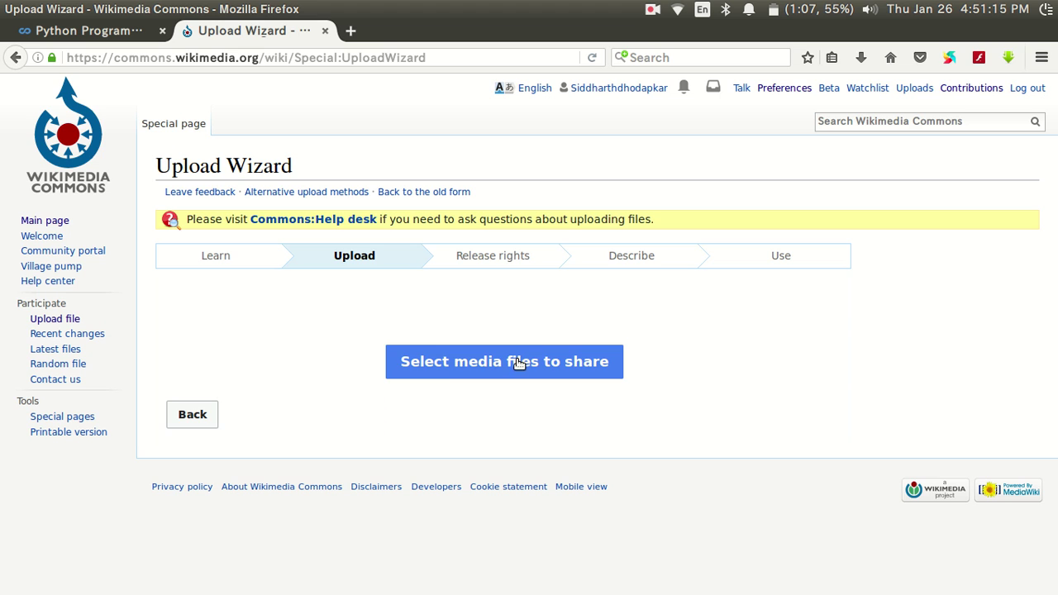
left_click(516, 362)
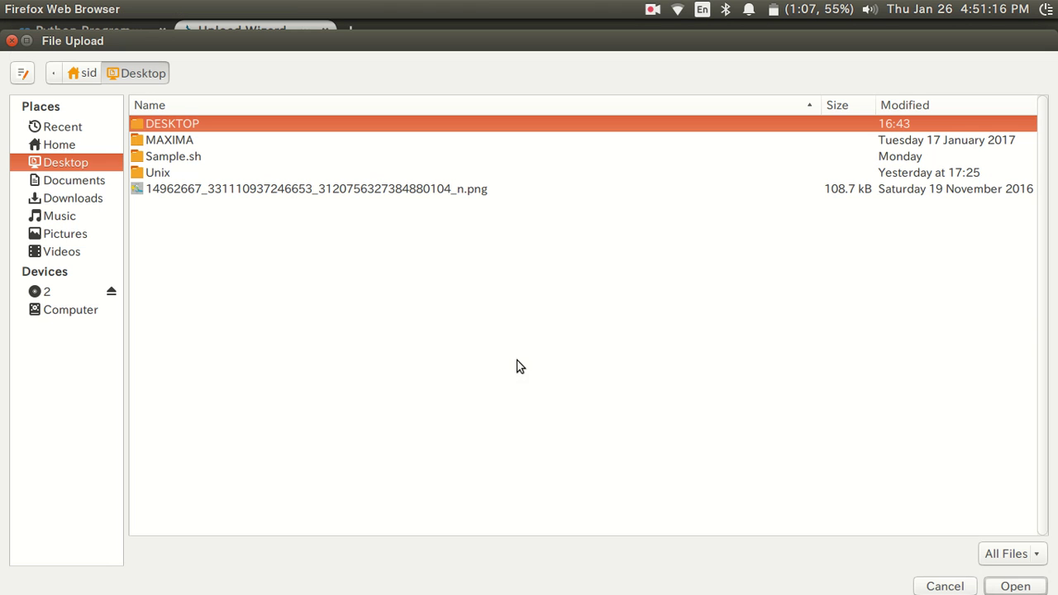
left_click(198, 192)
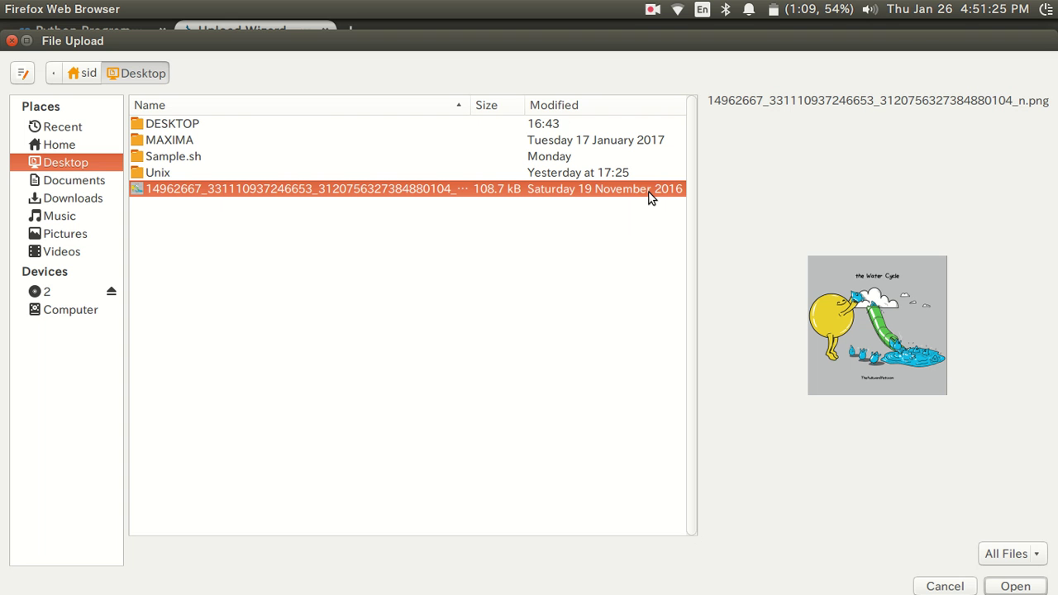
left_click(1007, 586)
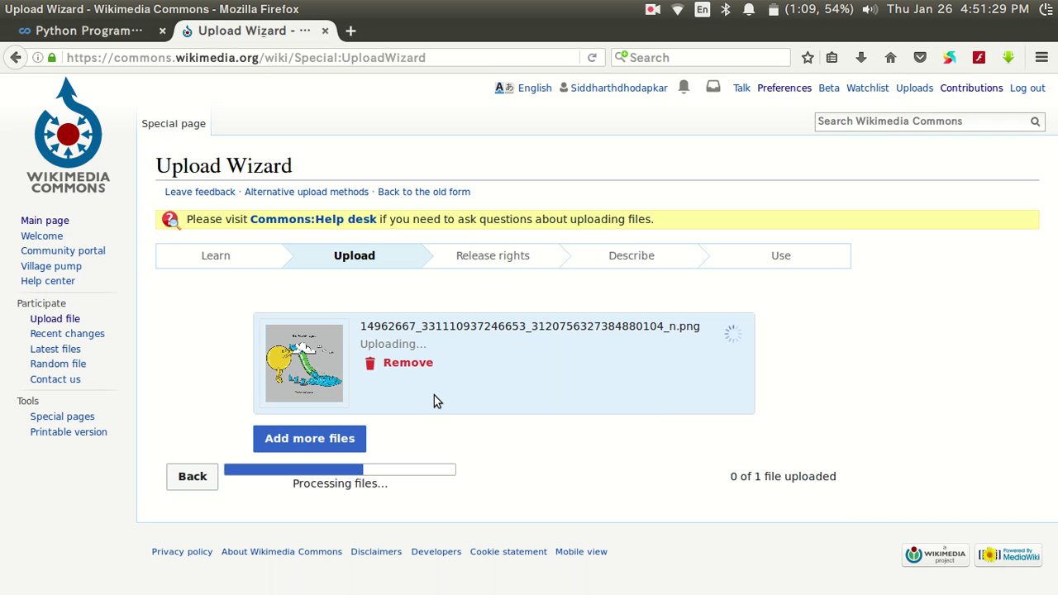
left_click(832, 483)
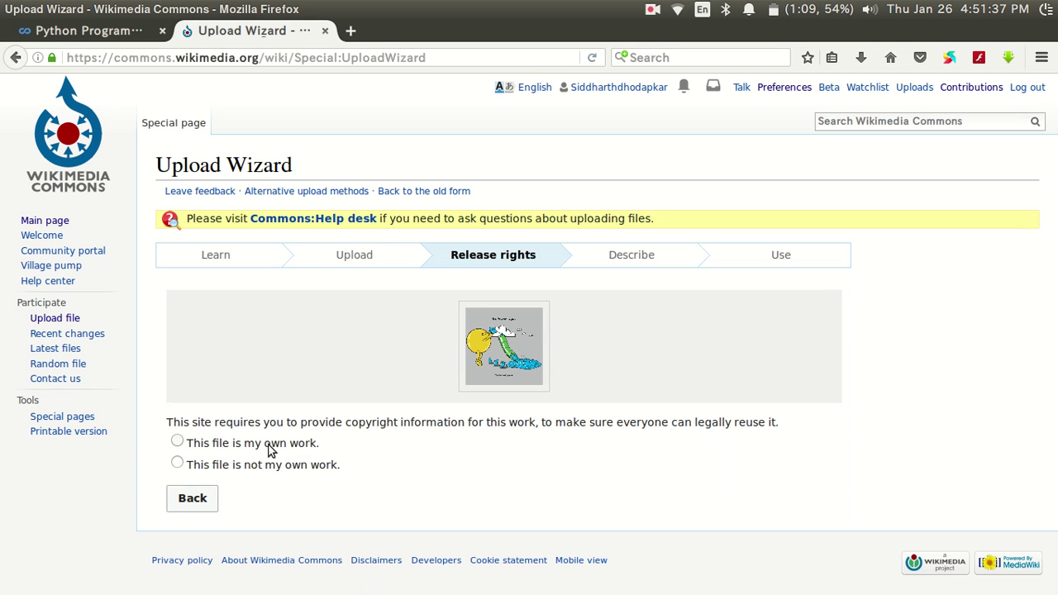
- Declare the file as your own work, keep the Creative Commons Attribution ShareAlike 4.0 license and continue to the description stage
left_click(197, 447)
scroll(686, 429, "down", 3)
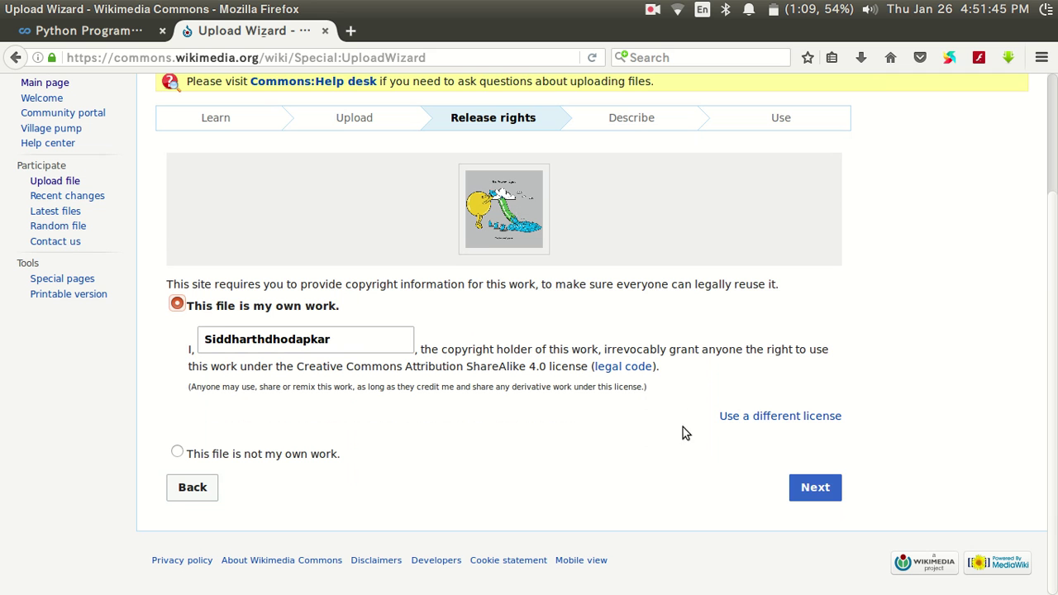
left_click(829, 488)
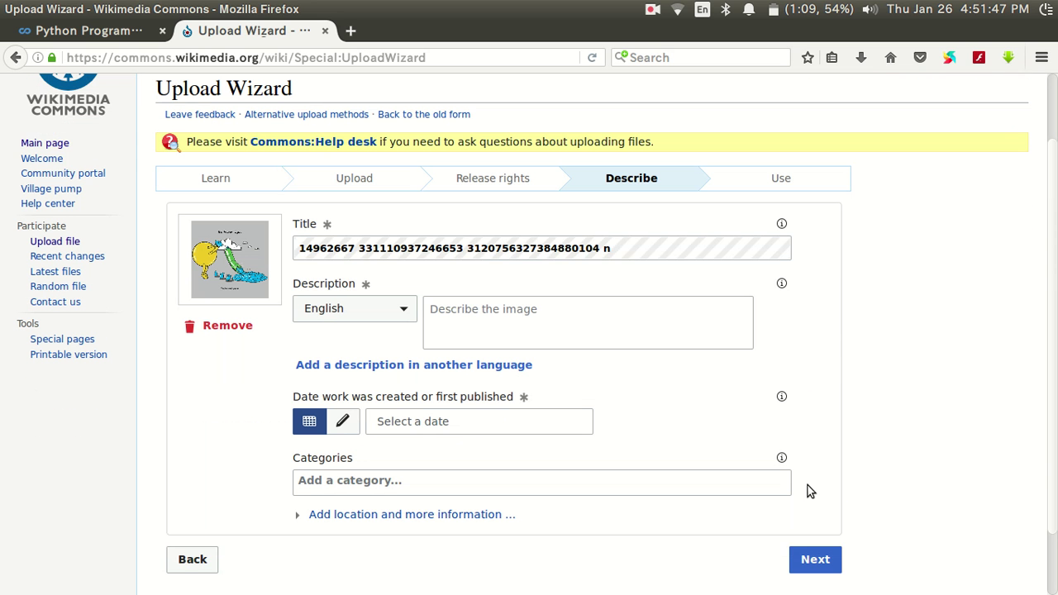
- Clear the default title of the uploaded image
left_click(567, 248)
triple_click(565, 248)
key("BackSpace")
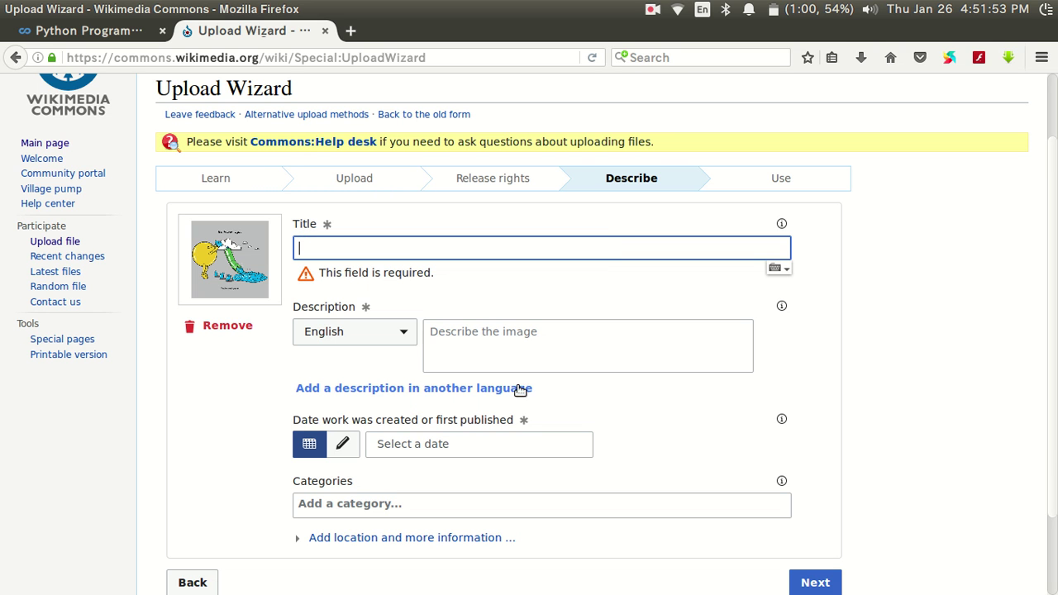
- Look at the description field and the calendar for the work's creation date, leaving both without an entry
left_click(522, 348)
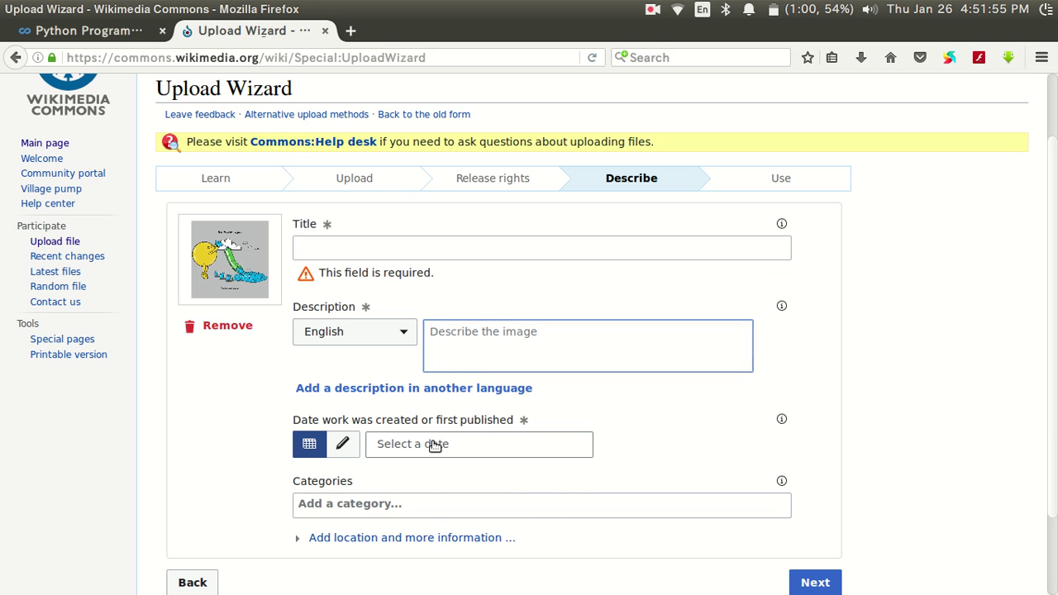
left_click(432, 443)
scroll(683, 344, "down", 2)
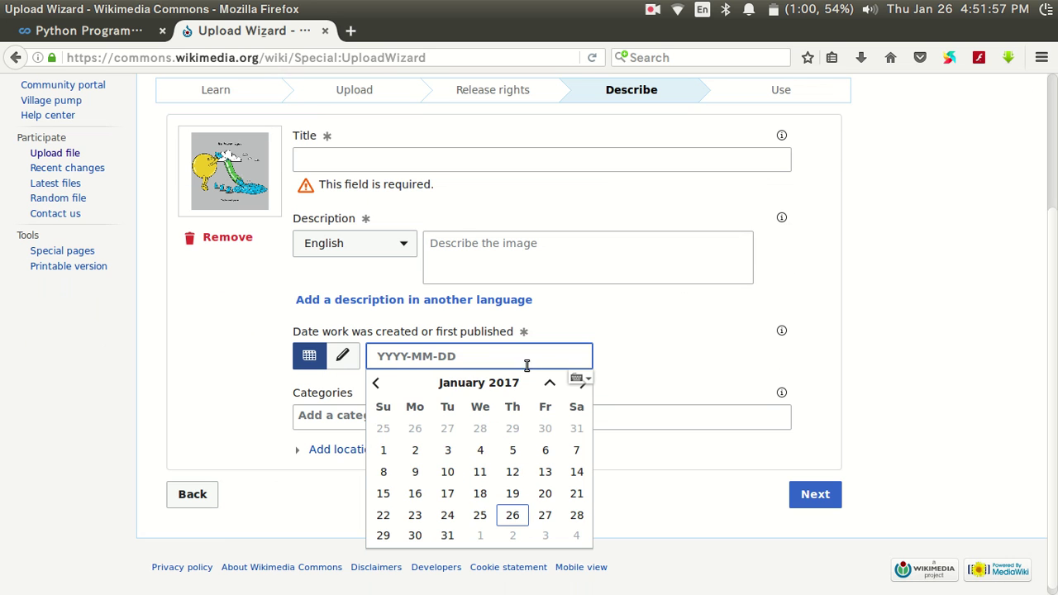
left_click(889, 374)
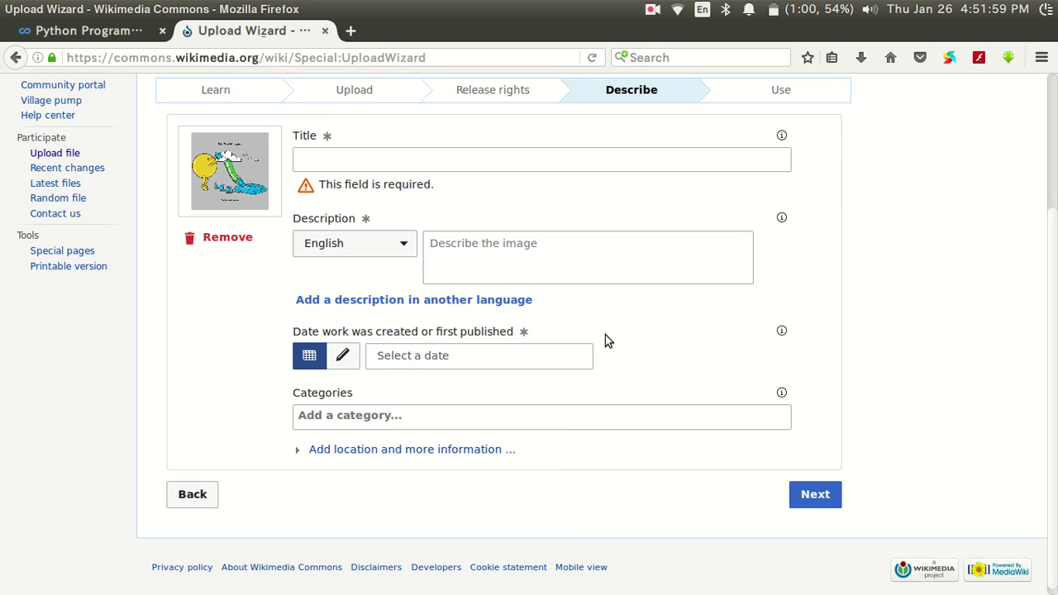
- Look up the category suggestions for "selfie" and clear the search text
left_click(455, 422)
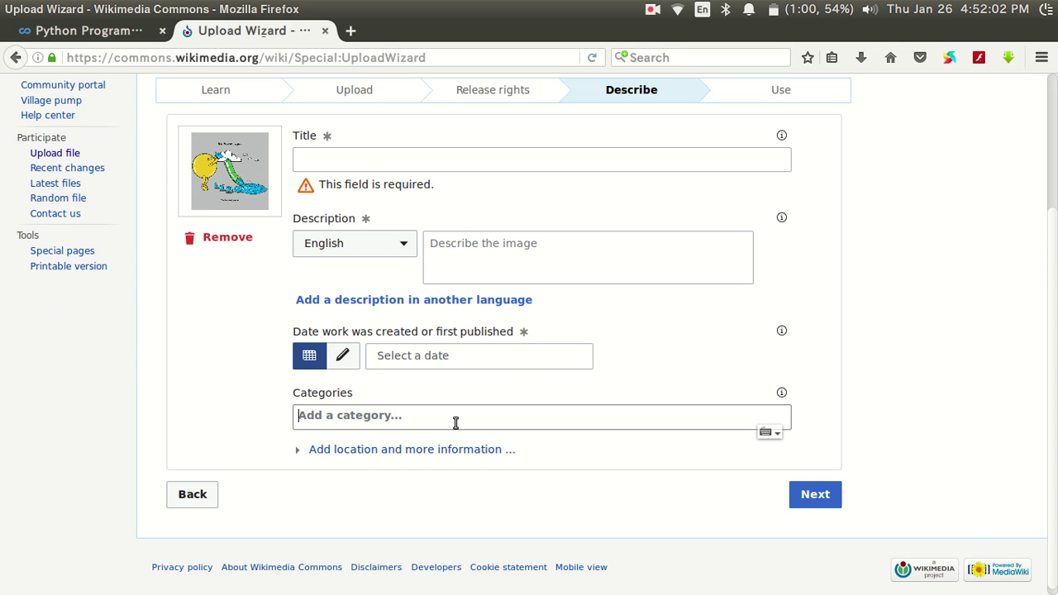
left_click(463, 419)
left_click(462, 420)
type("selfie")
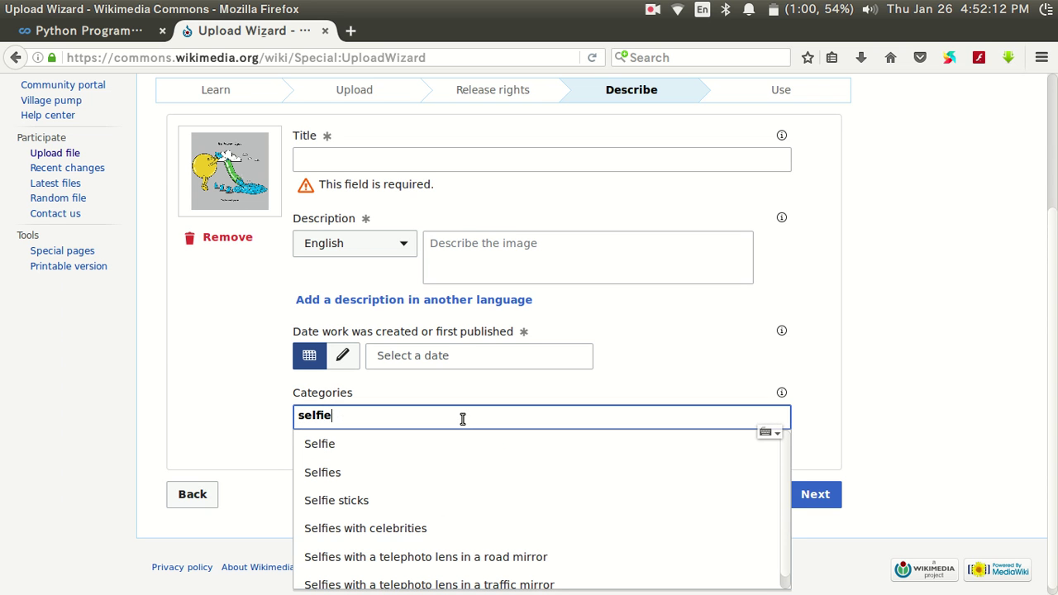
key("ctrl+a")
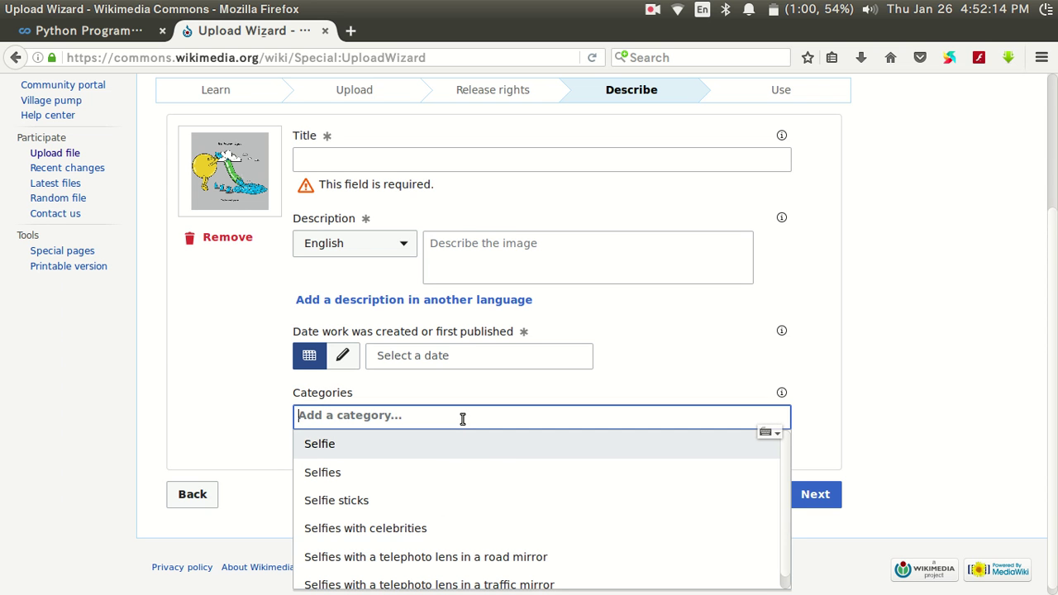
key("BackSpace")
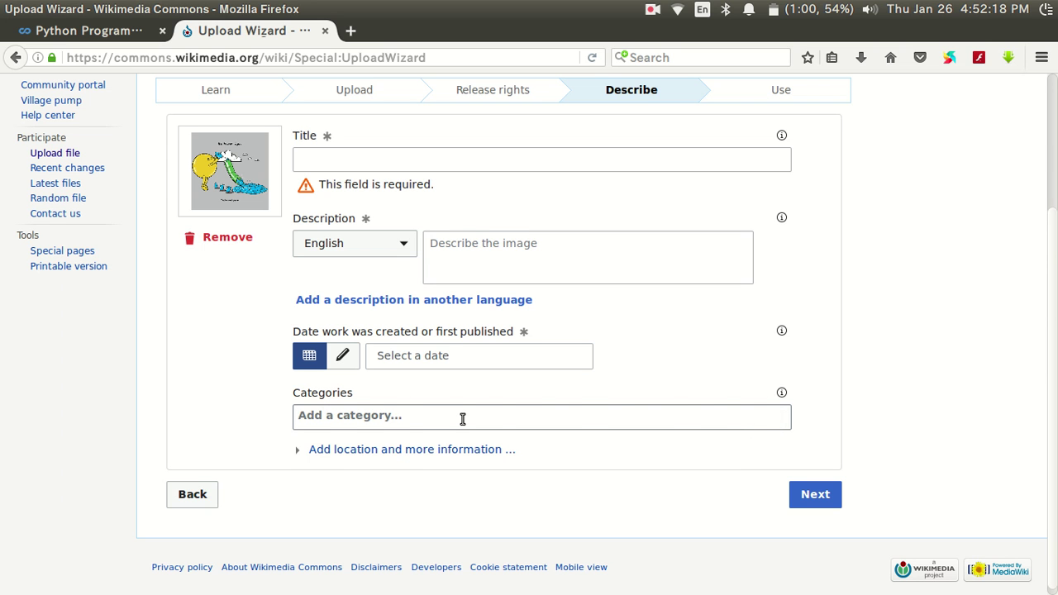
- Look up the category suggestions for "map" and clear the search text
type("map")
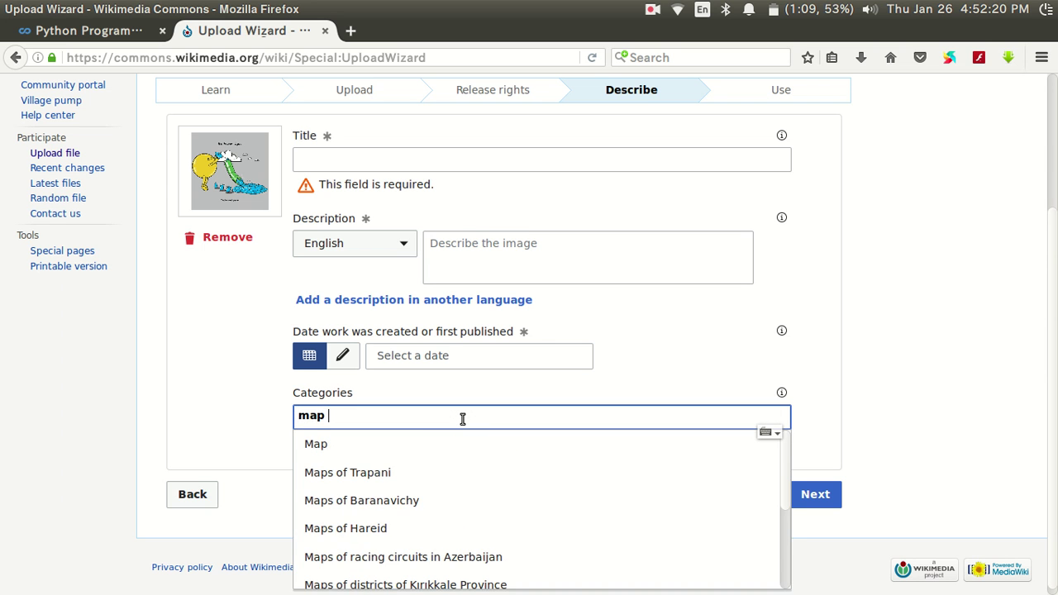
key("BackSpace")
key("BackSpace")
key("BackSpace")
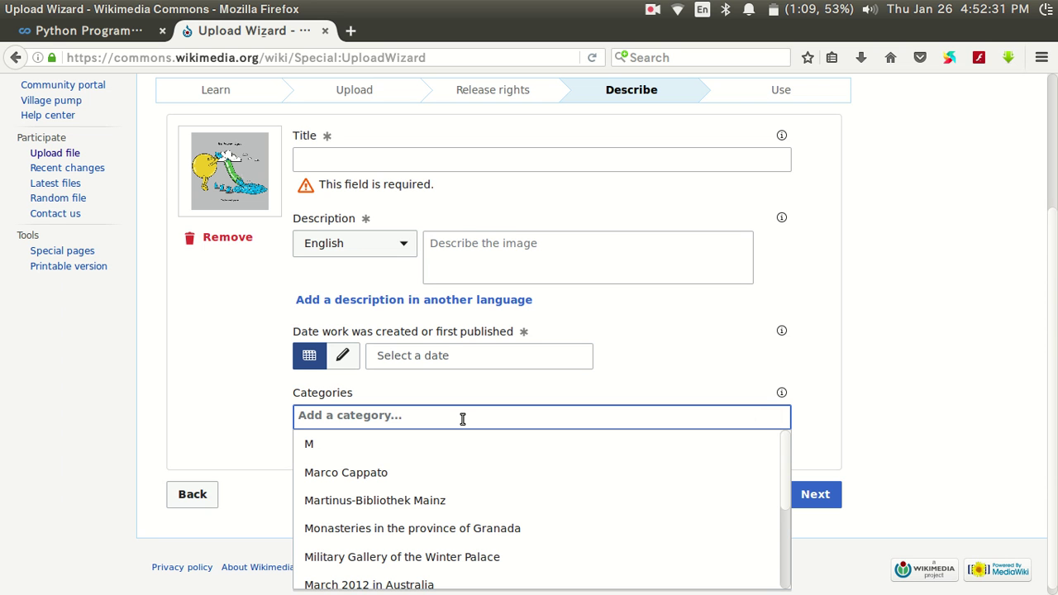
- Search for categories starting with "karnataka", trying "karnataka state" as well, and add the Karnataka category to the image
type("karnata")
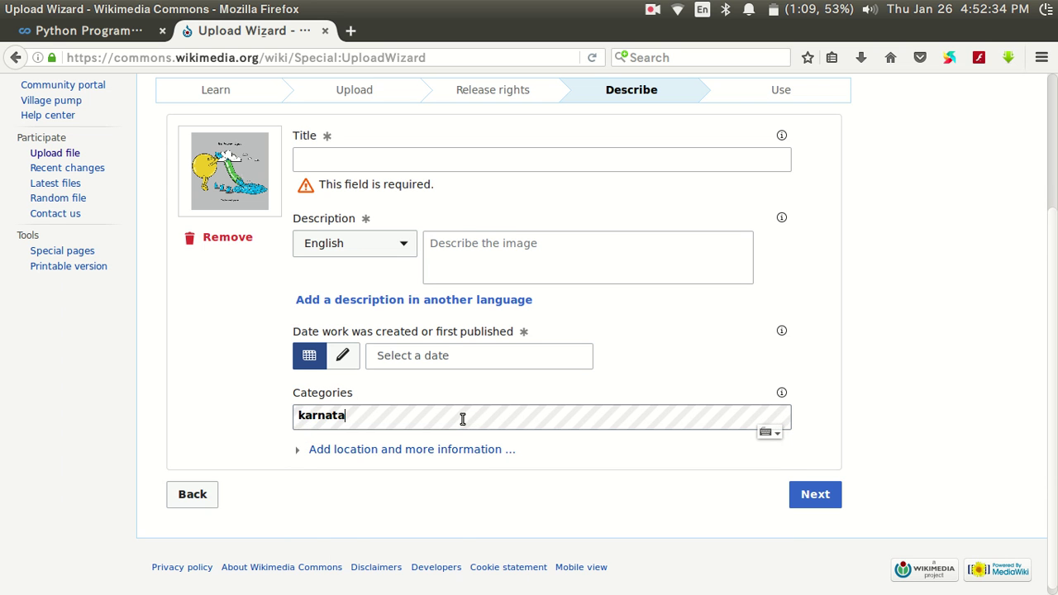
type("ka ")
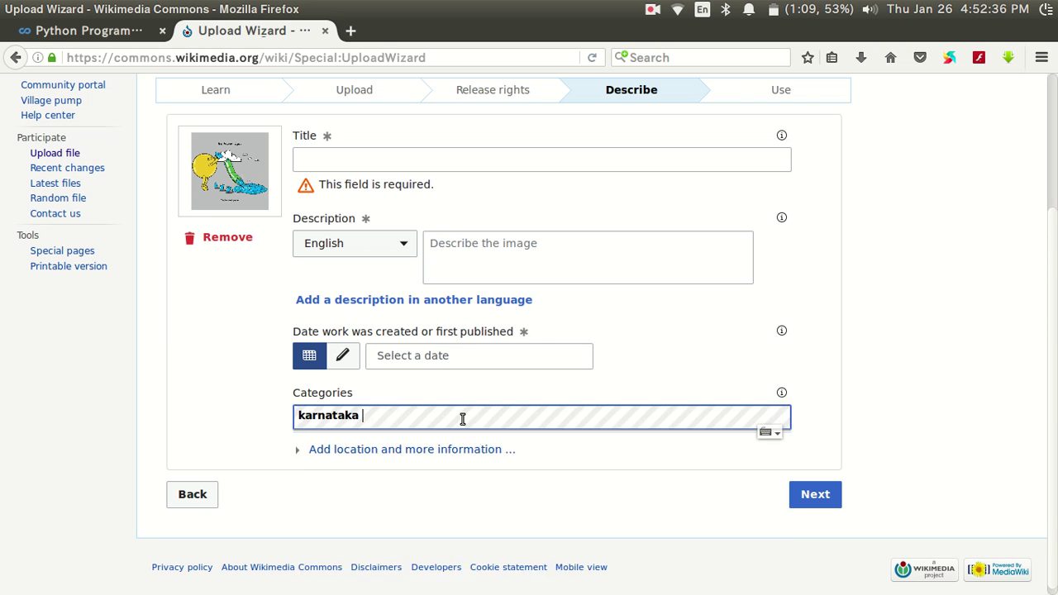
type("dis")
key("BackSpace")
key("BackSpace")
key("BackSpace")
type("state")
key("BackSpace")
key("BackSpace")
key("BackSpace")
key("BackSpace")
key("BackSpace")
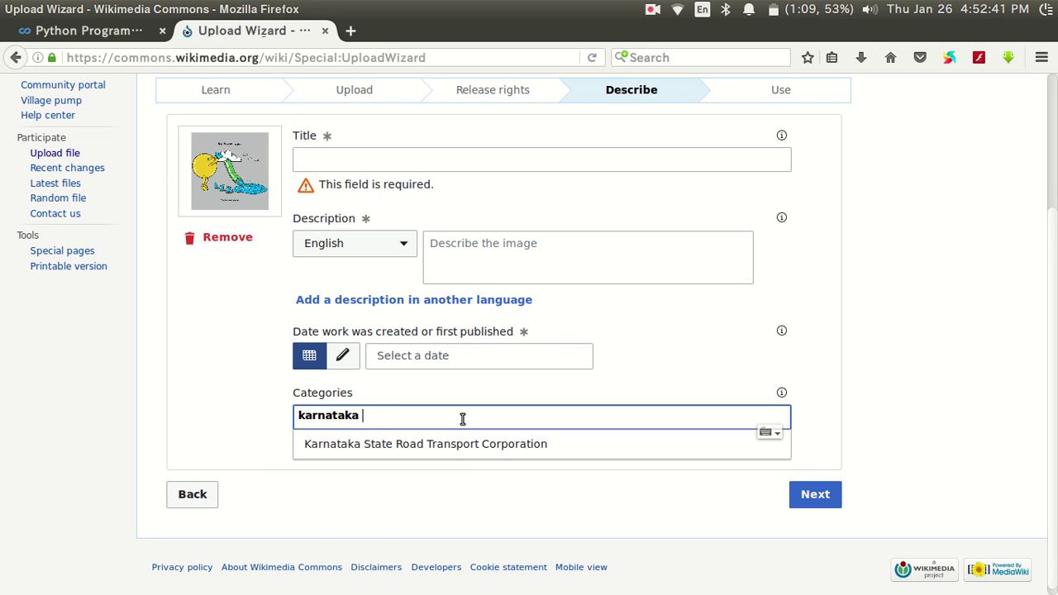
key("BackSpace")
key("Return")
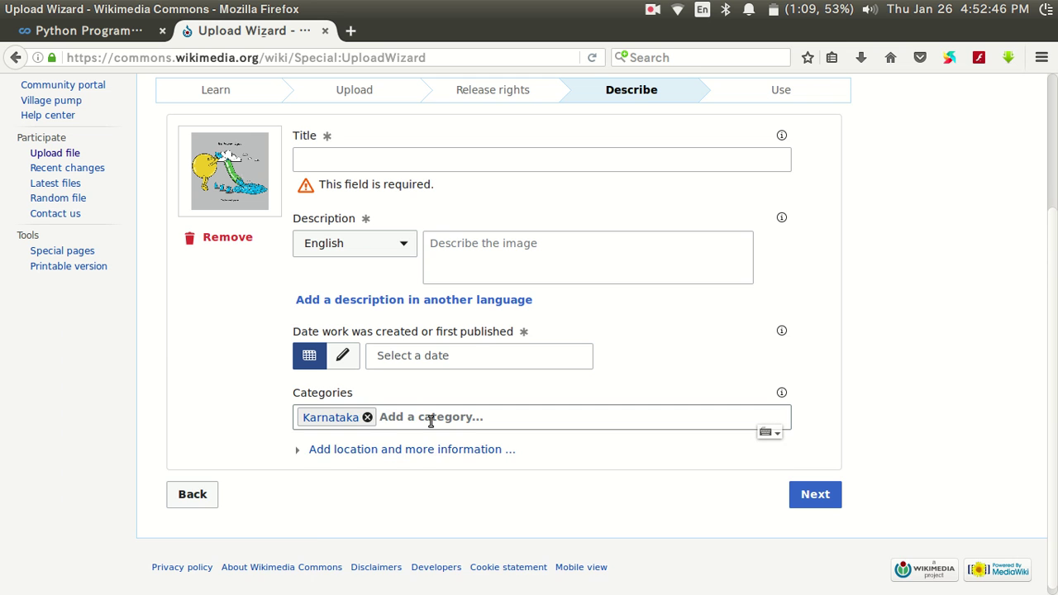
- Remove the Karnataka category from the image
key("BackSpace")
key("BackSpace")
key("BackSpace")
key("BackSpace")
key("BackSpace")
key("BackSpace")
key("BackSpace")
key("BackSpace")
key("BackSpace")
key("BackSpace")
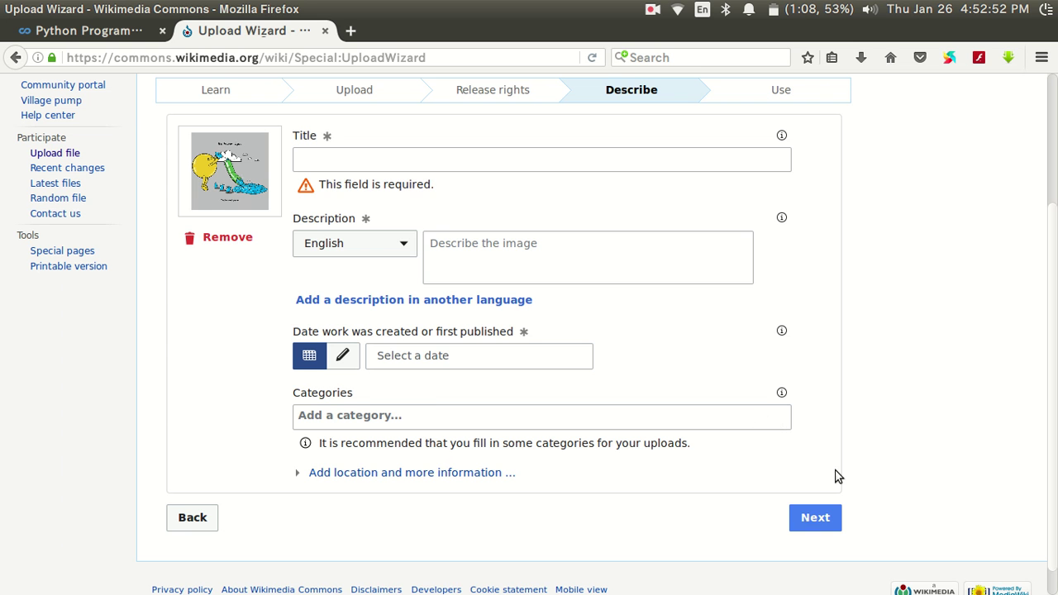
- Try to open the account's uploads list, but choose to stay on the Upload Wizard page
scroll(931, 400, "up", 4)
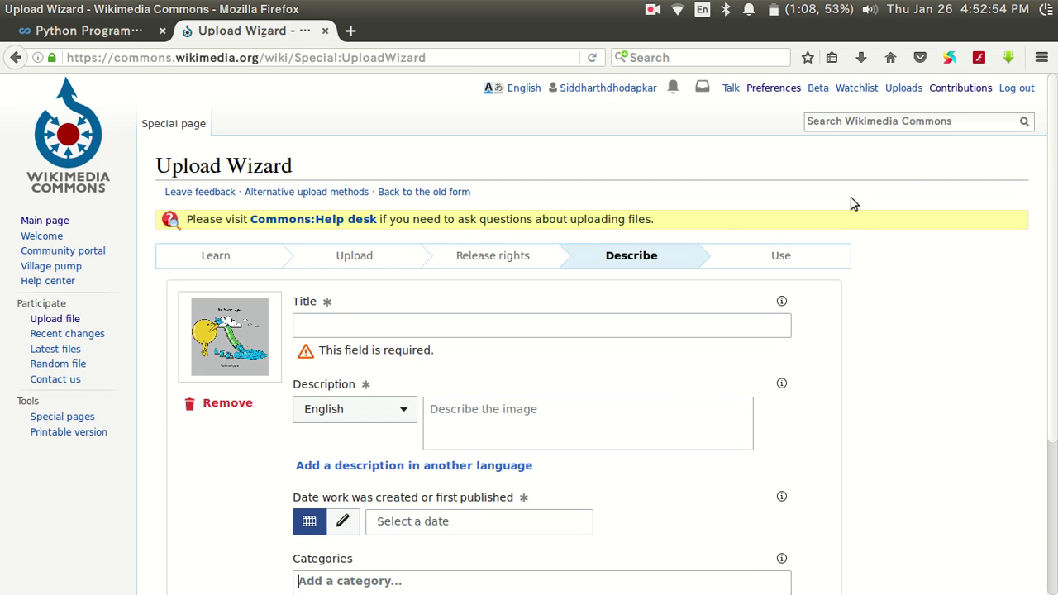
left_click(908, 89)
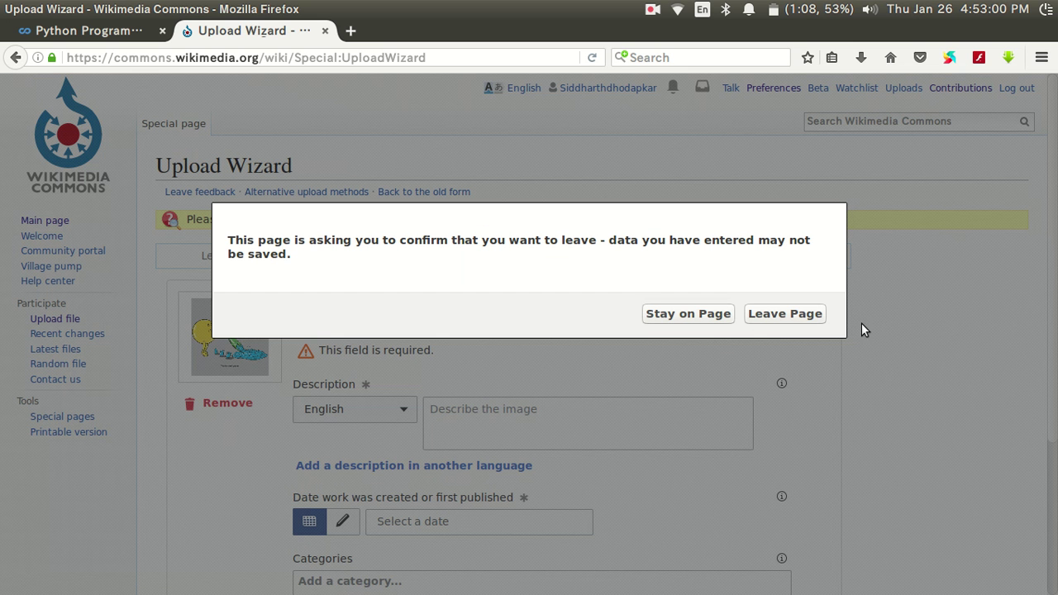
left_click(724, 316)
scroll(957, 313, "down", 4)
scroll(957, 312, "up", 4)
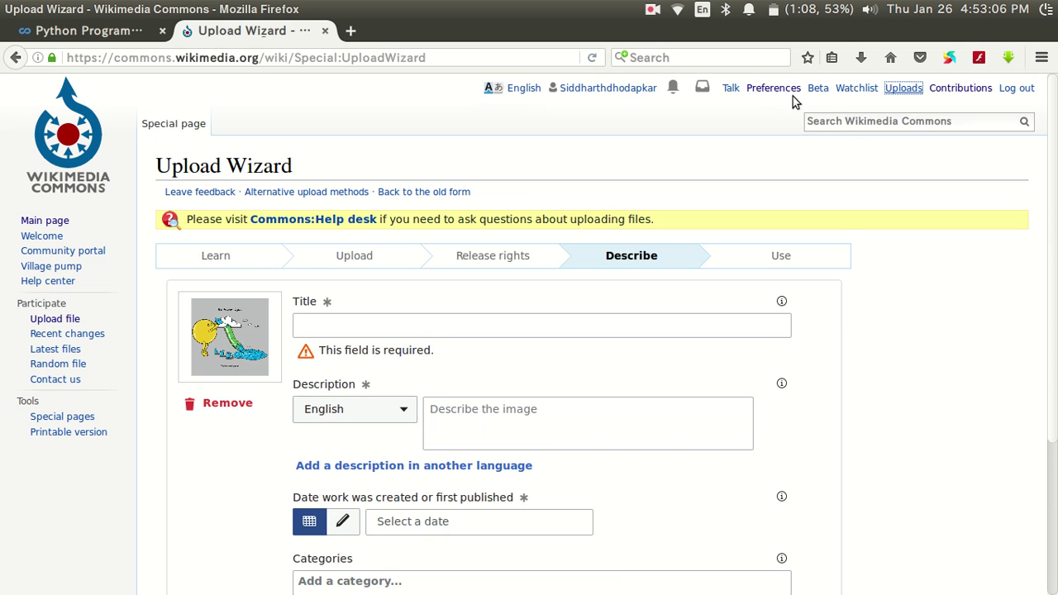
scroll(886, 266, "down", 1)
scroll(886, 265, "down", 4)
scroll(886, 265, "up", 5)
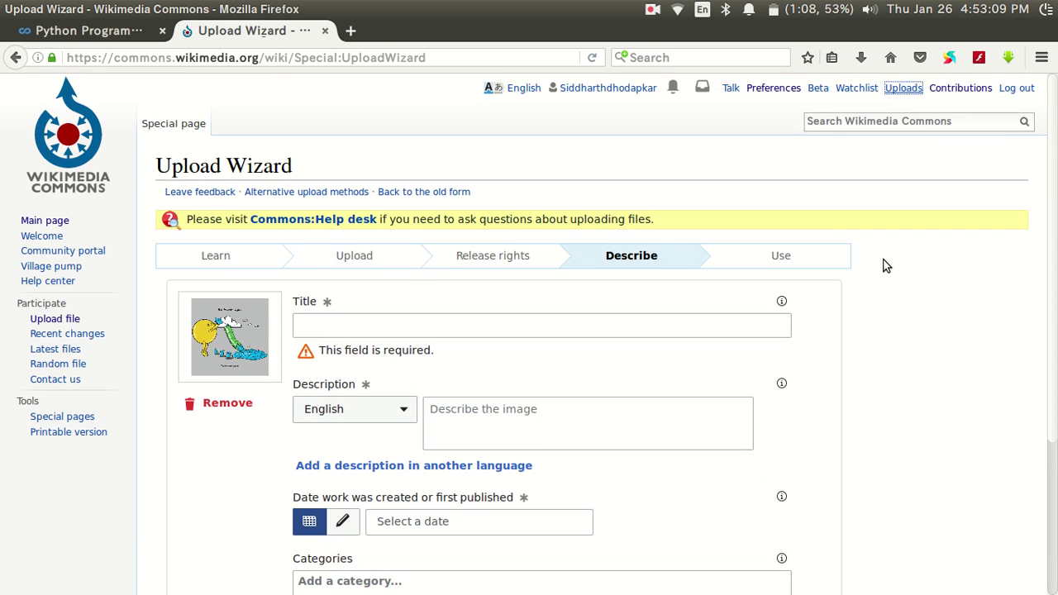
- Leave the unfinished upload for the account's uploads list and look through the uploaded files
left_click(907, 91)
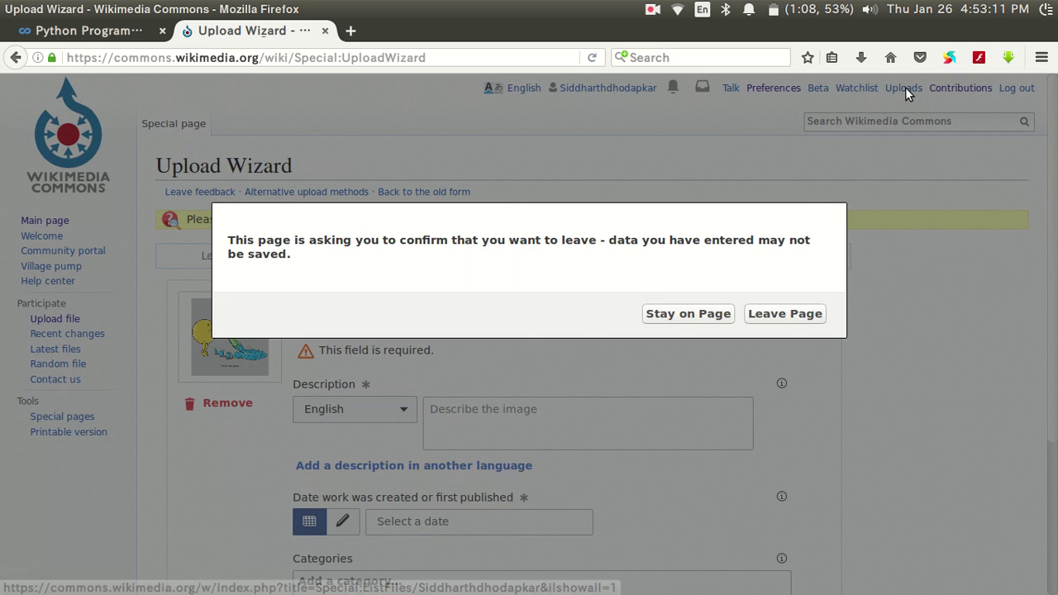
left_click(778, 316)
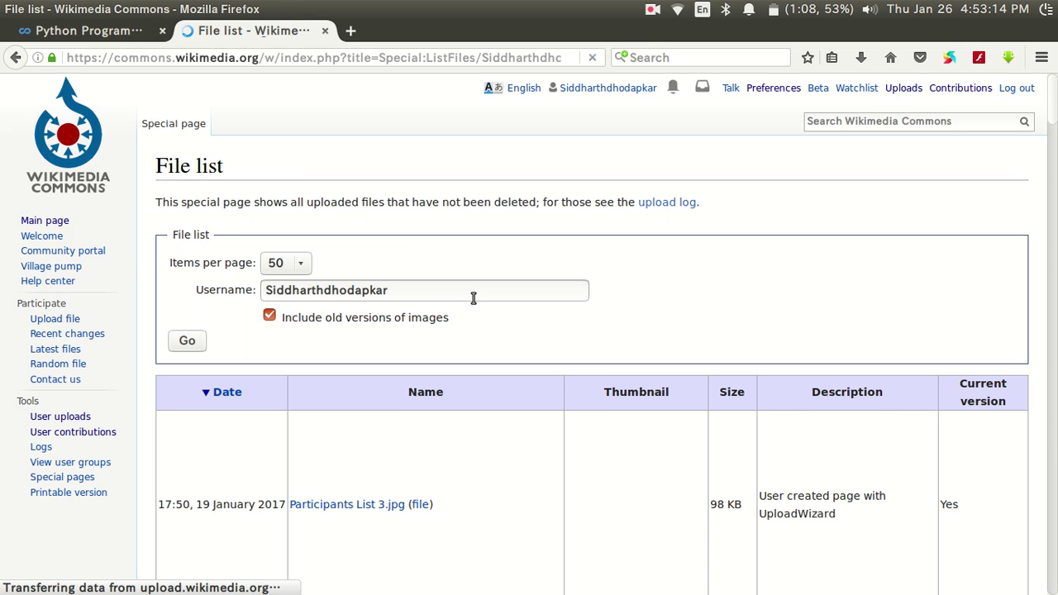
scroll(473, 301, "down", 10)
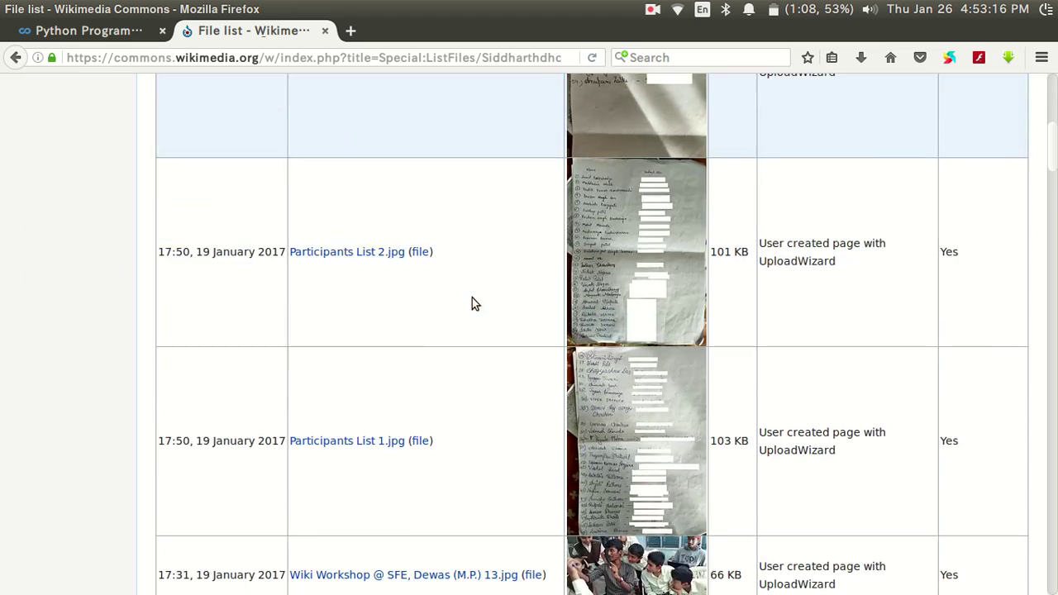
scroll(472, 299, "down", 10)
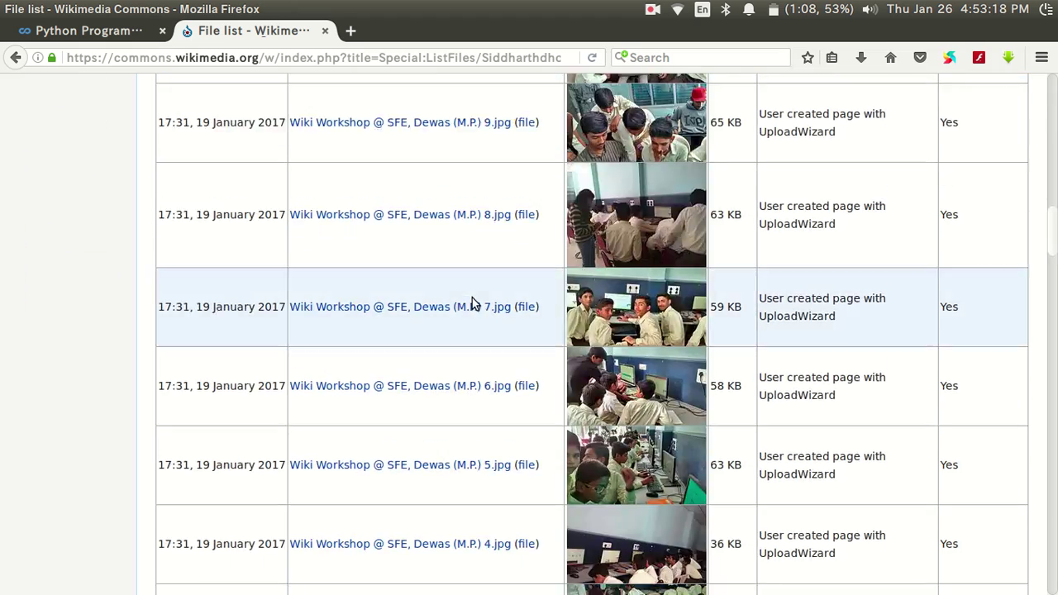
scroll(472, 301, "up", 15)
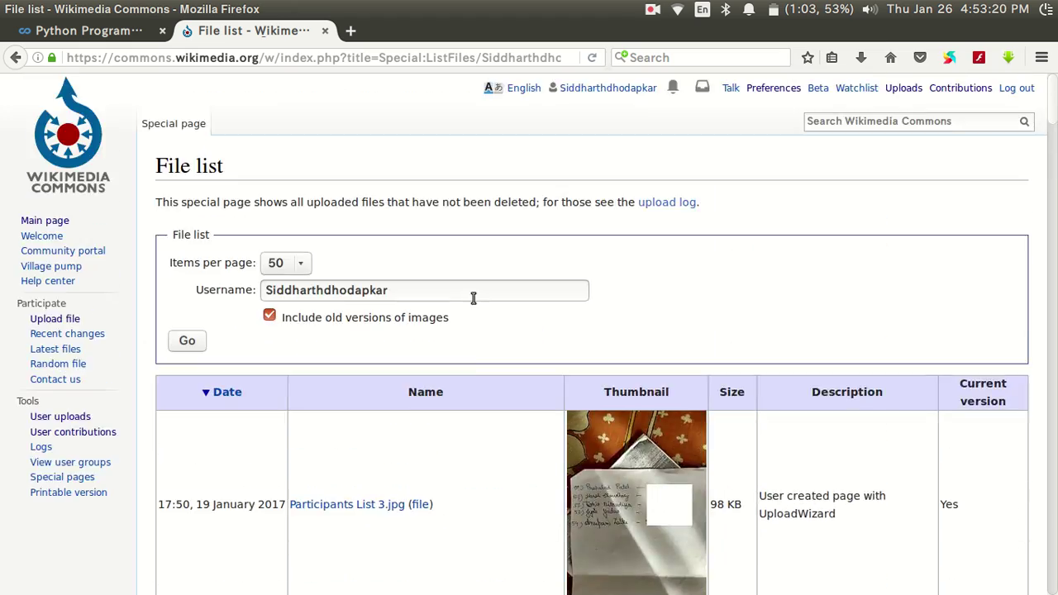
scroll(472, 301, "down", 3)
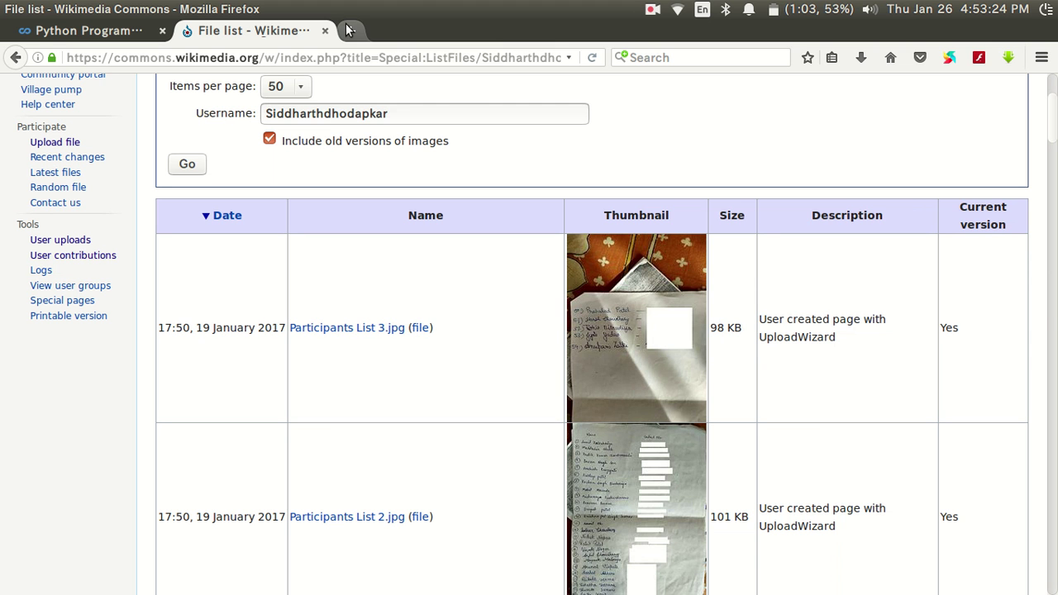
- Open hi.wikipedia.org in a new browser tab and open the account's personal sandbox for source editing
left_click(348, 30)
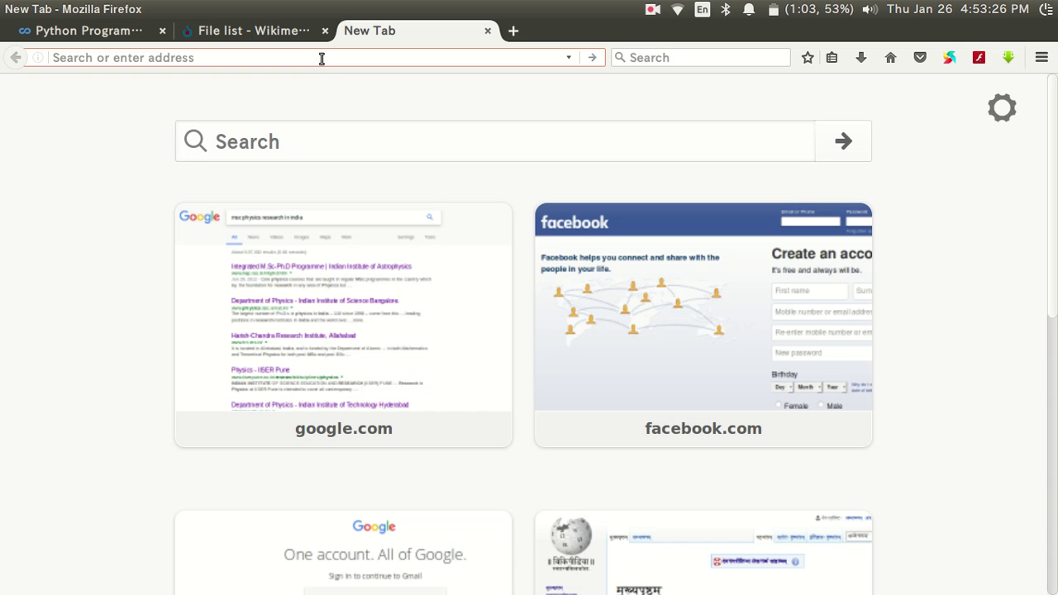
type("hi.wikipedia.org/")
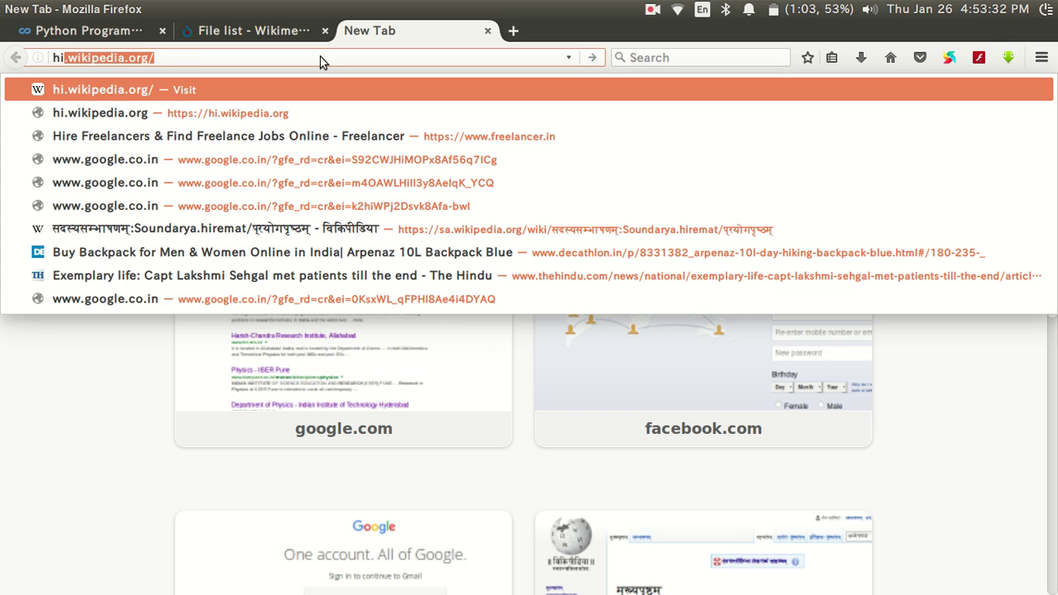
key("Return")
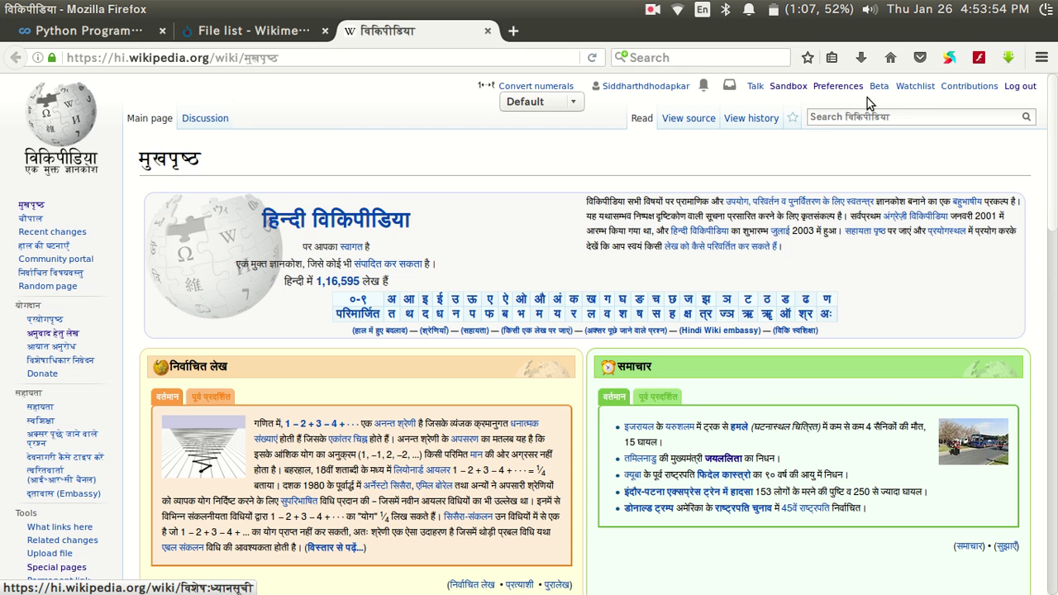
left_click(792, 87)
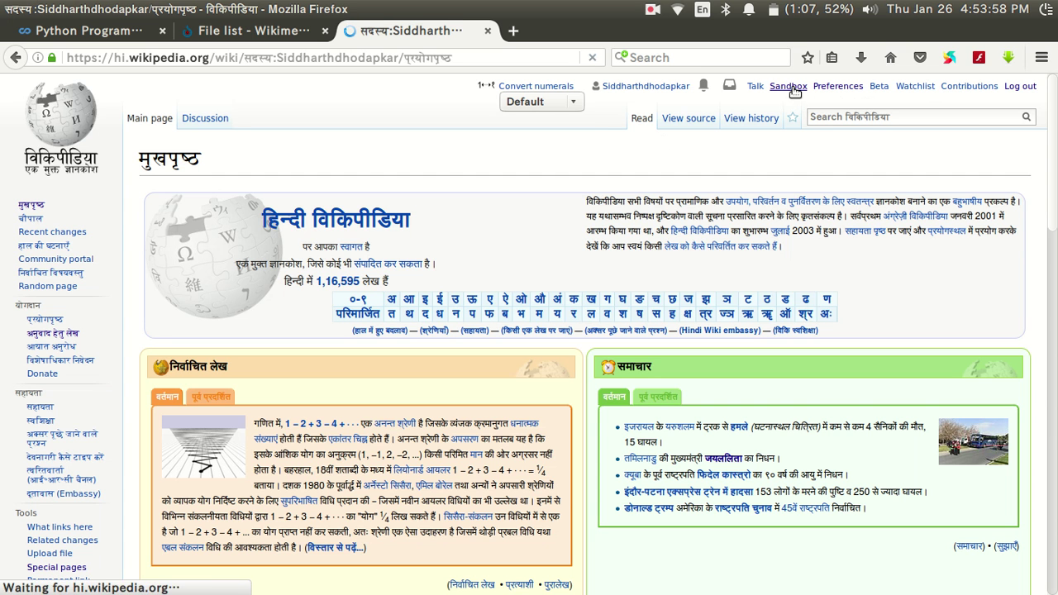
left_click(648, 119)
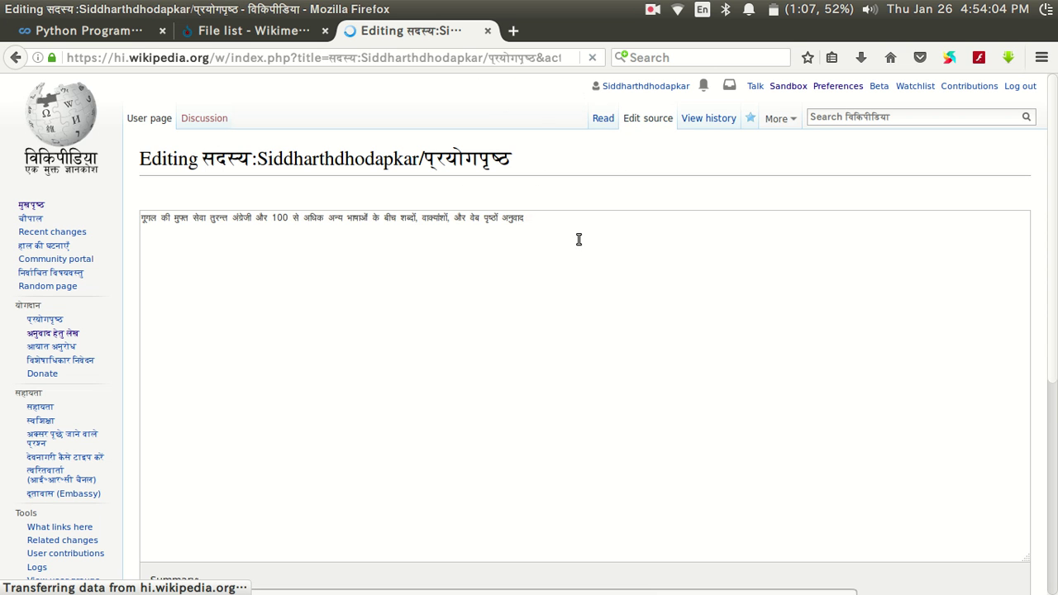
- Delete all the existing text from the sandbox page's source
left_click(394, 292)
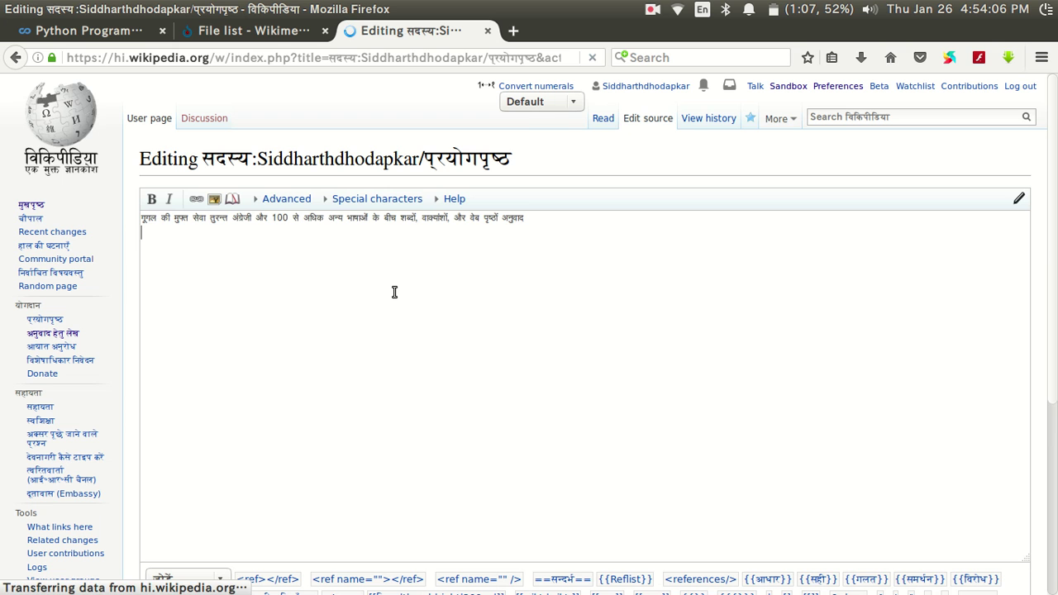
key("ctrl+a")
key("BackSpace")
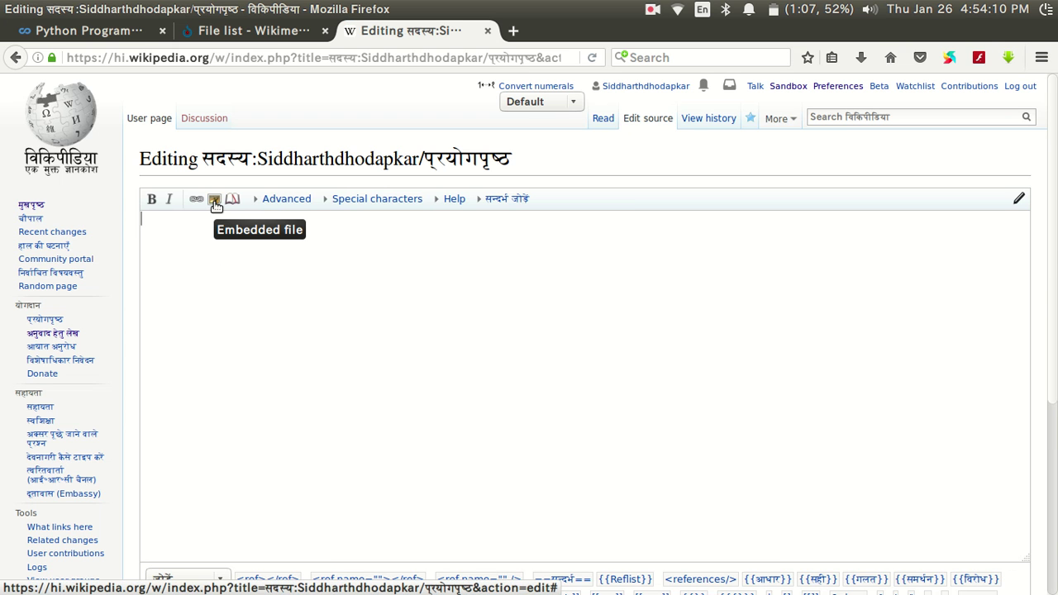
- Start embedding a file in the sandbox and fill in the filename Participants List 3.jpg, copied from the Commons uploads list
left_click(215, 202)
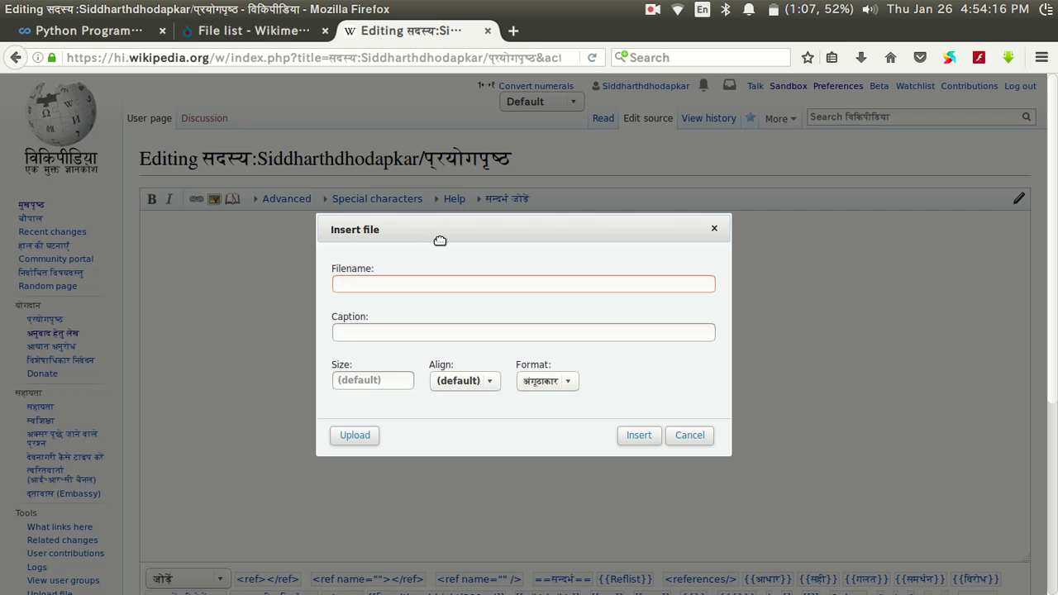
left_click(261, 33)
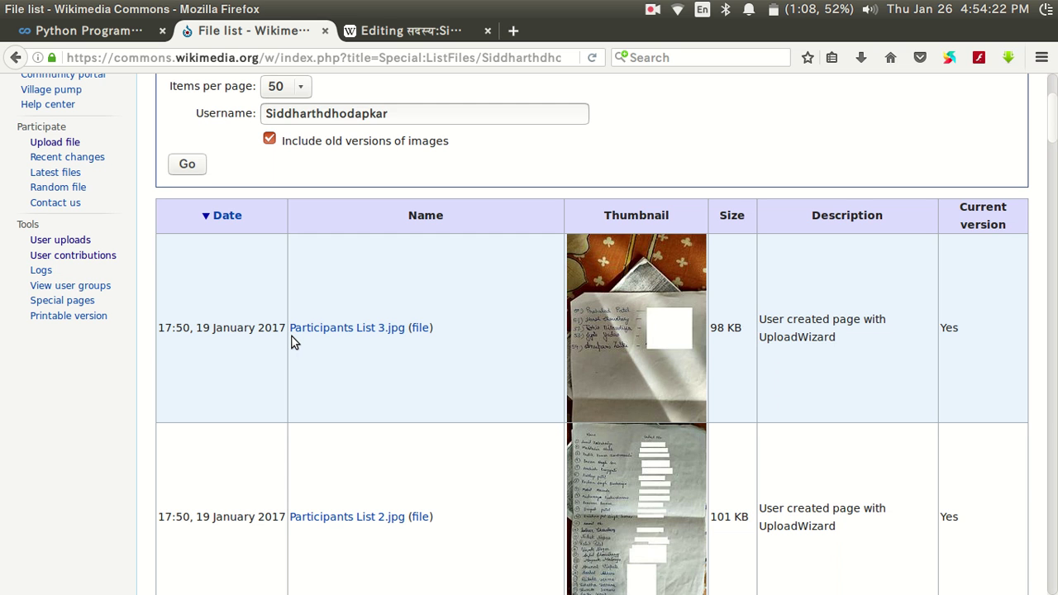
left_click_drag(289, 332, 402, 338)
key("ctrl+c")
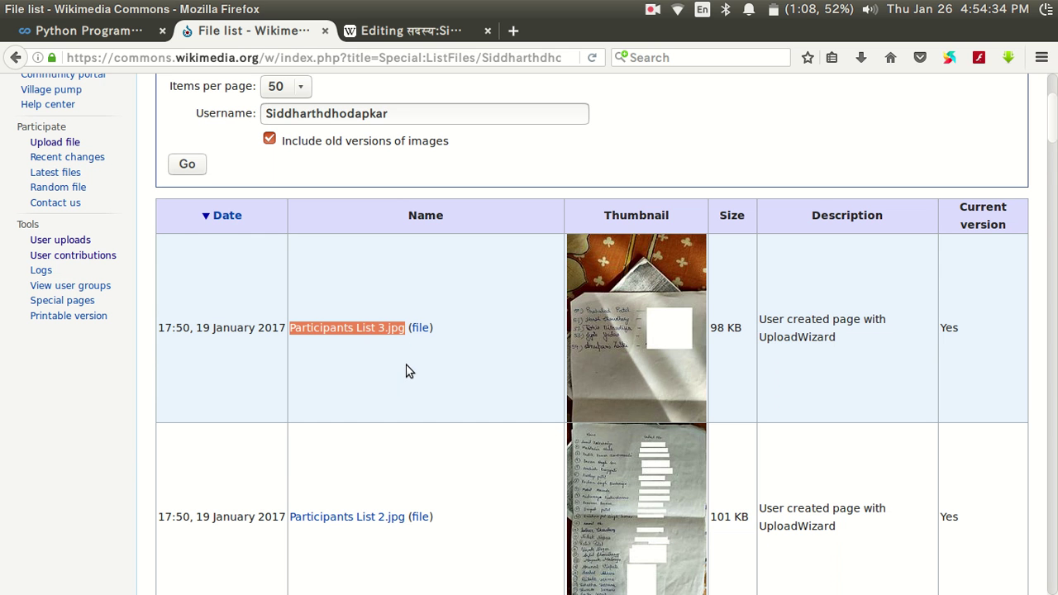
scroll(406, 369, "down", 5)
scroll(406, 370, "down", 12)
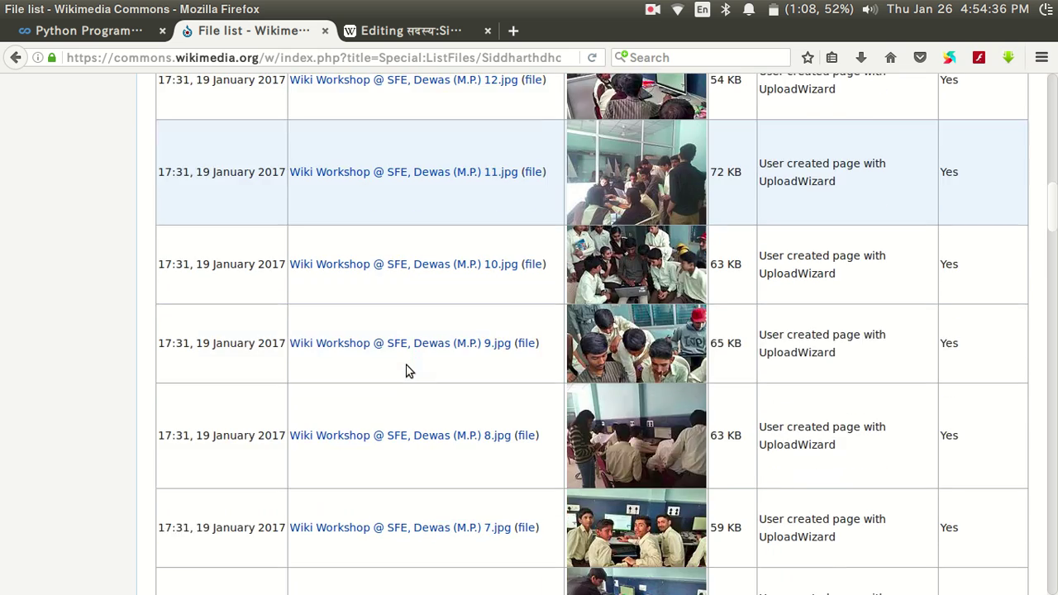
scroll(406, 370, "up", 13)
scroll(406, 370, "down", 1)
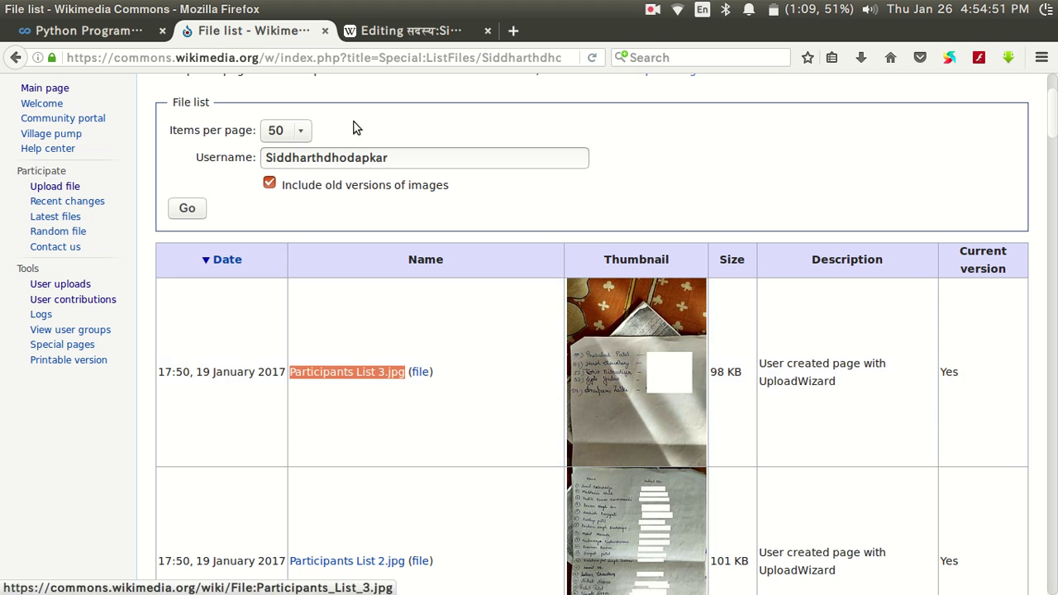
left_click(373, 33)
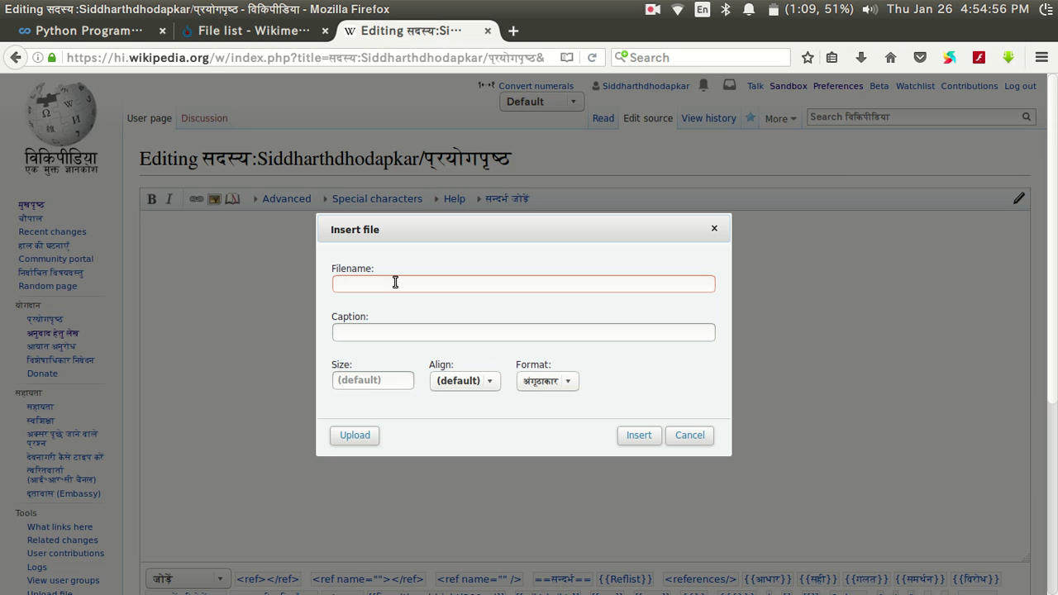
key("ctrl+v")
- Check the Participants List 3.jpg entry in the Commons uploads list and return to the sandbox's file insertion form
left_click(274, 30)
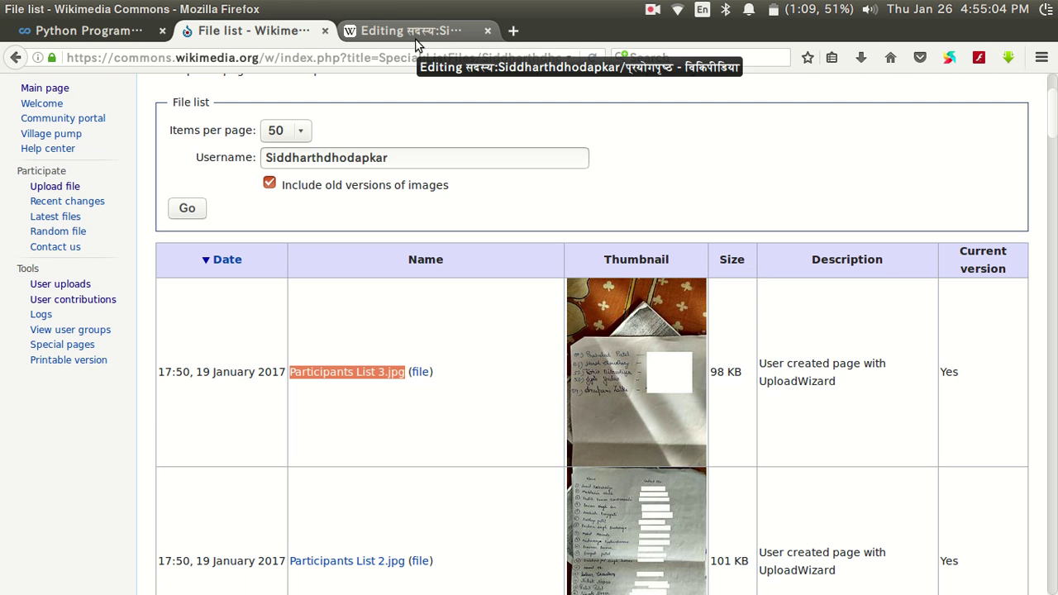
left_click(517, 362)
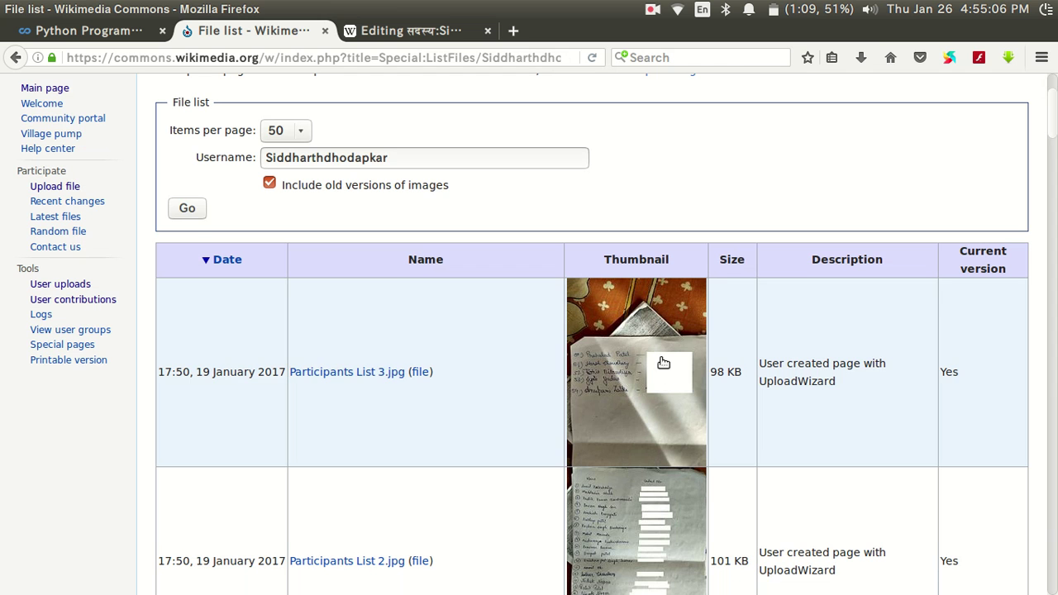
scroll(604, 346, "down", 3)
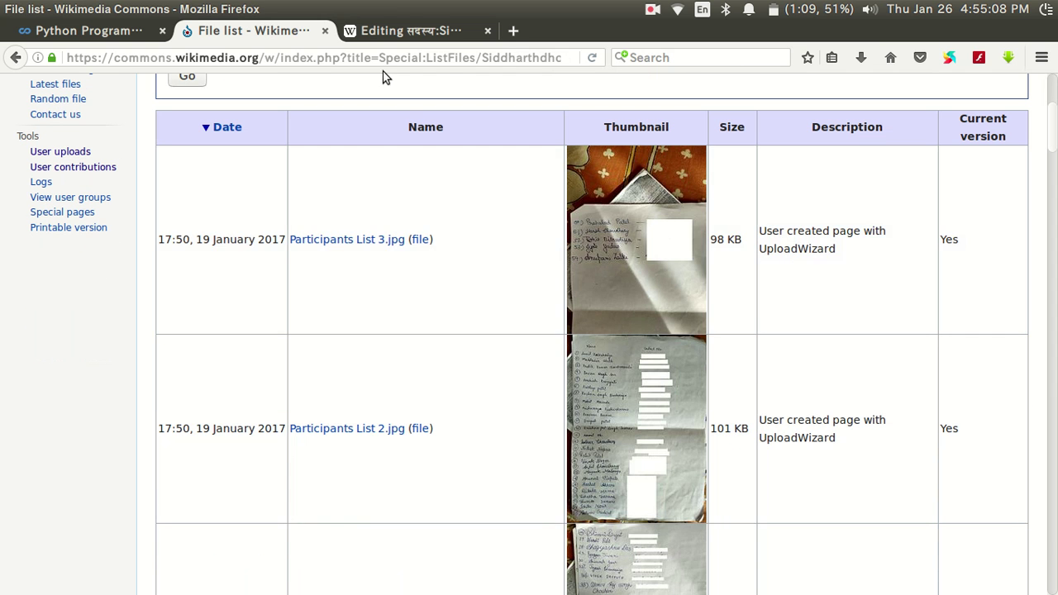
left_click(396, 31)
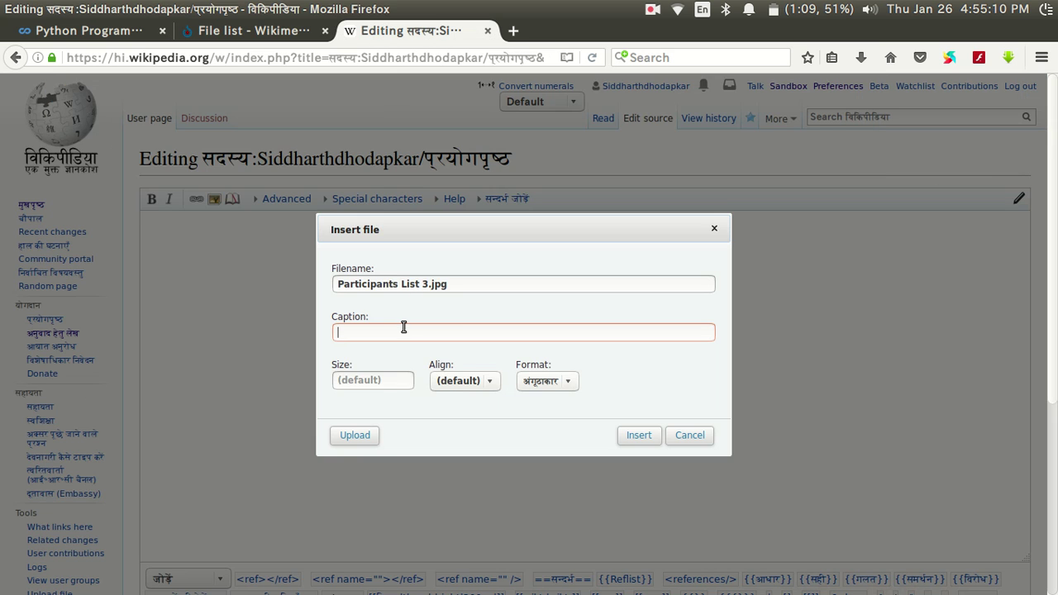
- Enter "List of Participants" as the embedded image's caption
type("List of Participna")
key("BackSpace")
key("BackSpace")
type("ants")
type("ज्ज")
key("ctrl+a")
key("BackSpace")
type("स्ज्")
key("ctrl+a")
key("BackSpace")
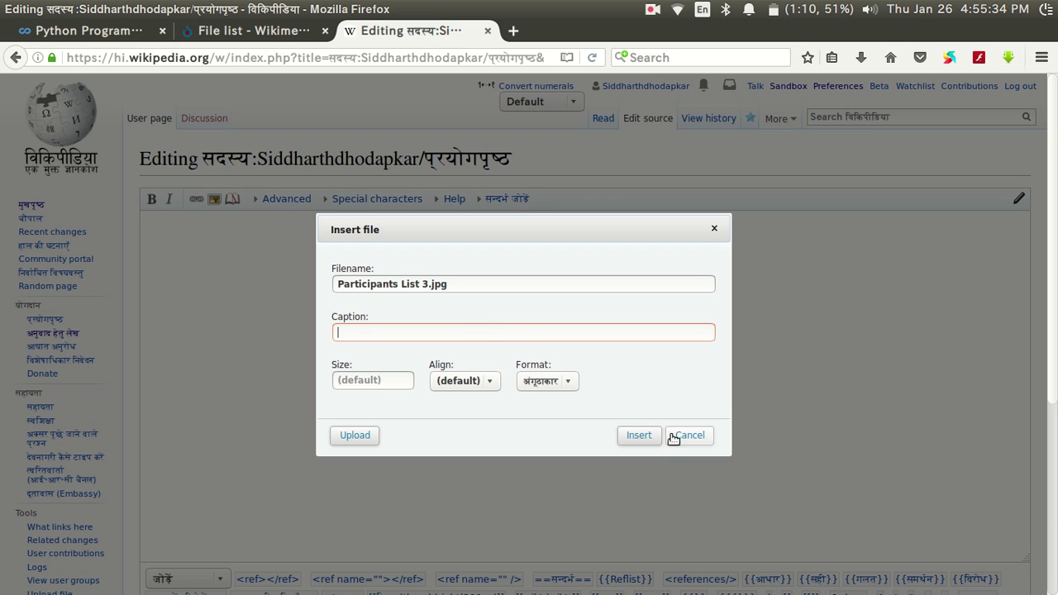
type("स्ज्")
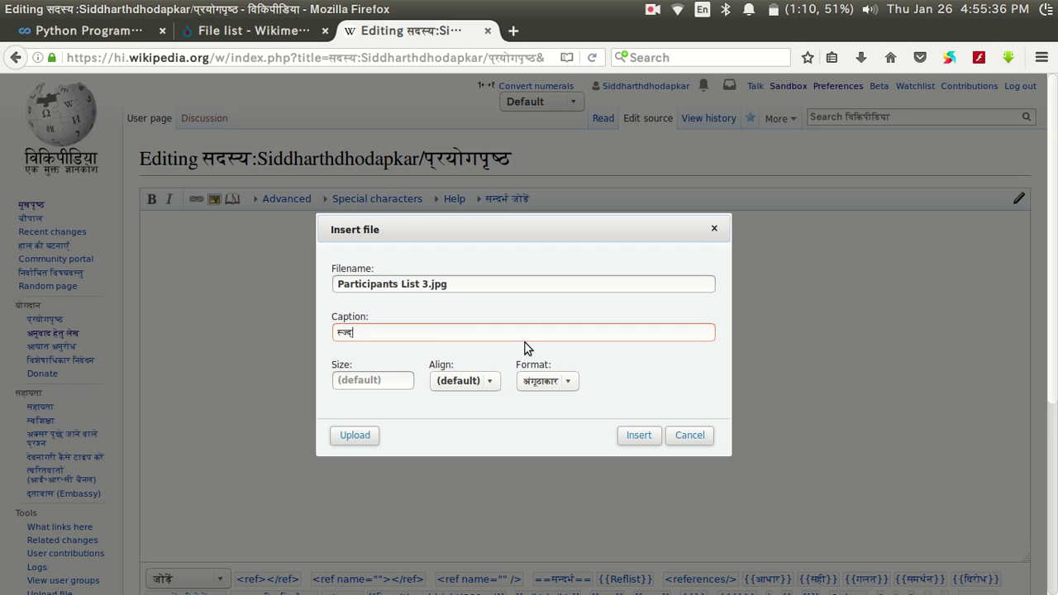
key("ctrl+z")
key("ctrl+z")
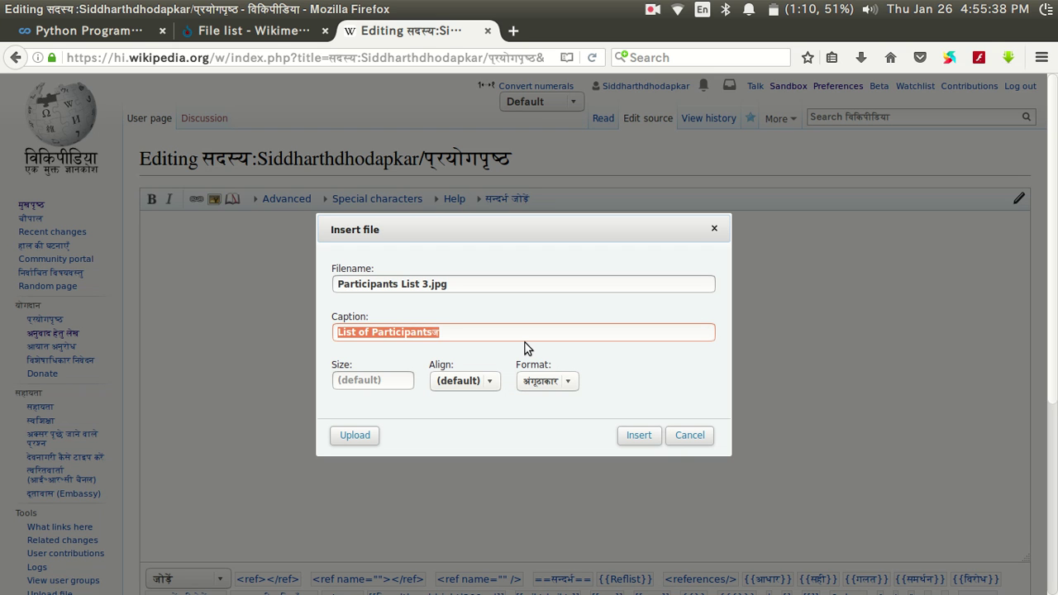
key("End")
key("BackSpace")
- Insert the captioned image into the sandbox source and save the page
left_click(638, 436)
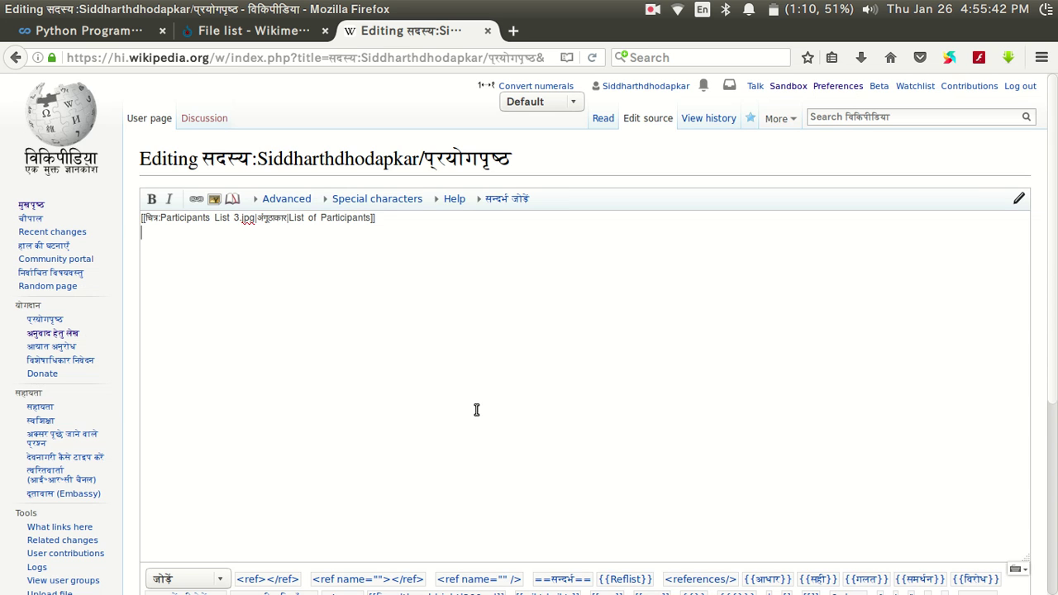
scroll(467, 403, "down", 5)
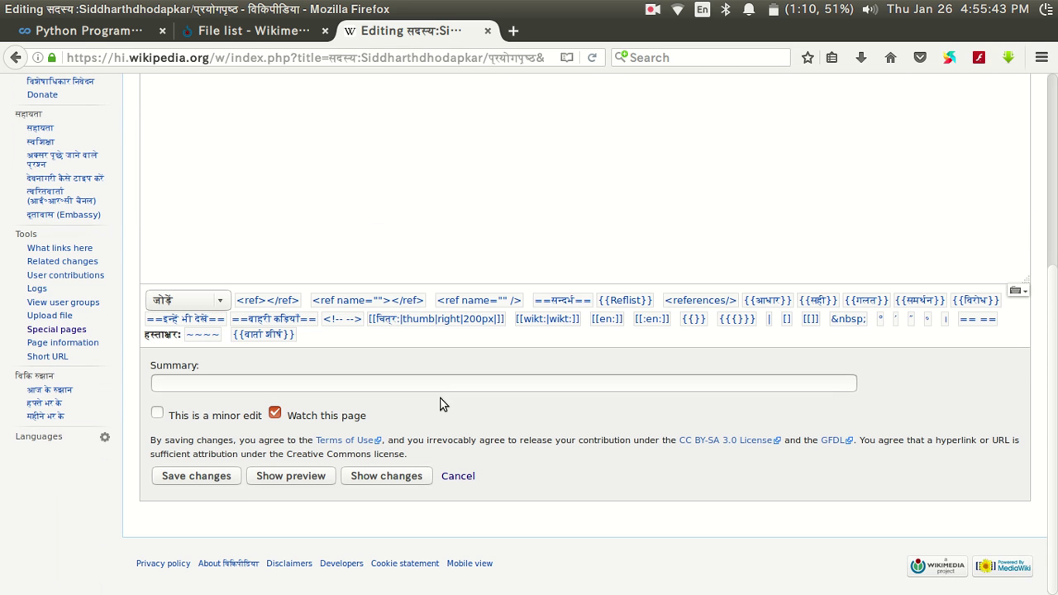
left_click(200, 476)
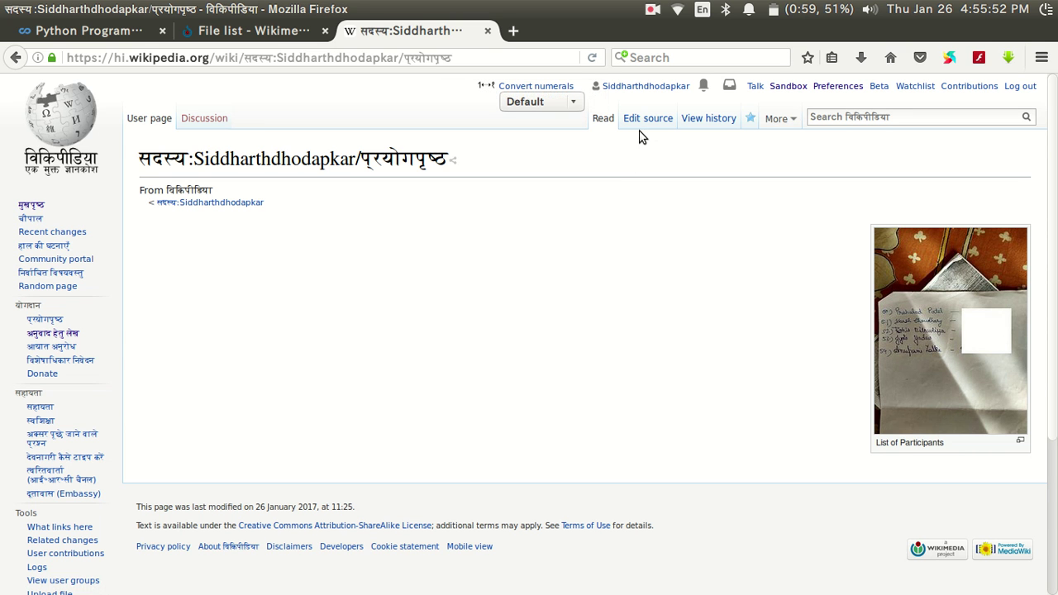
left_click(653, 10)
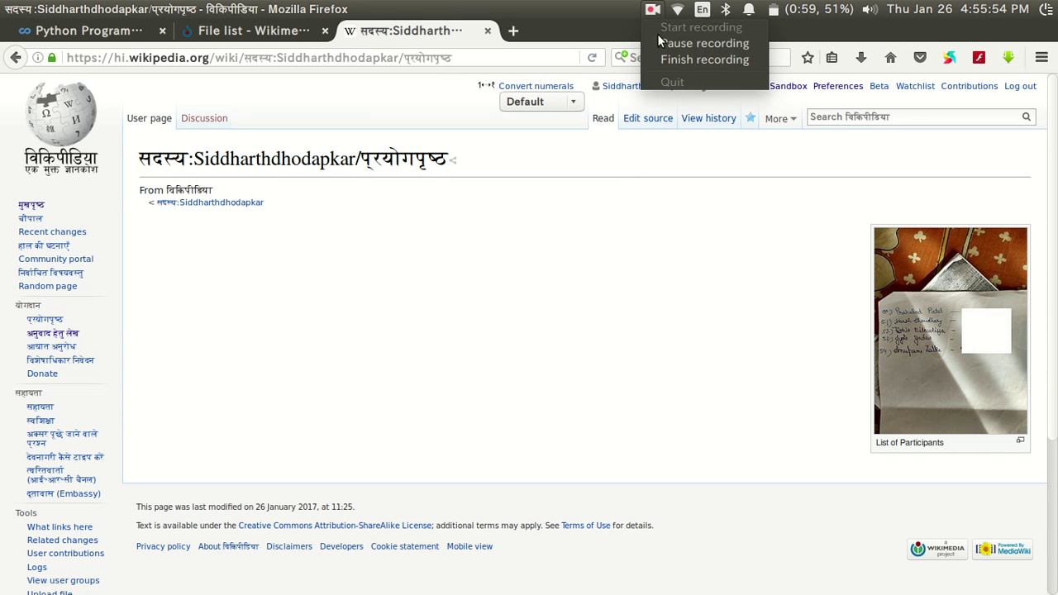
left_click(660, 38)
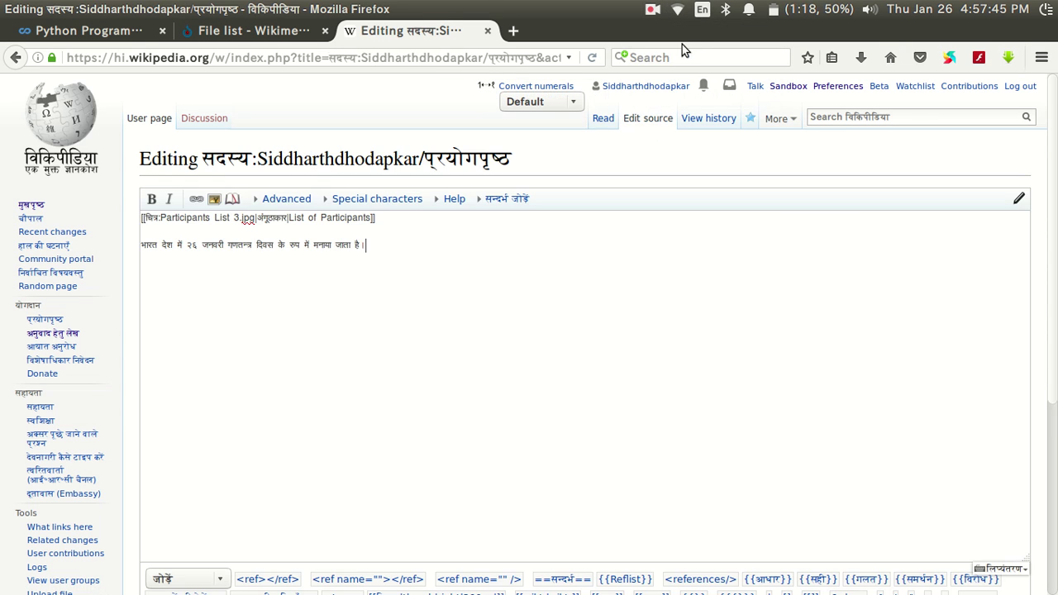
- Open hi.wikipedia.org in another new browser tab and search for the article भारत
left_click(511, 39)
type("hi.wikipedia.org/")
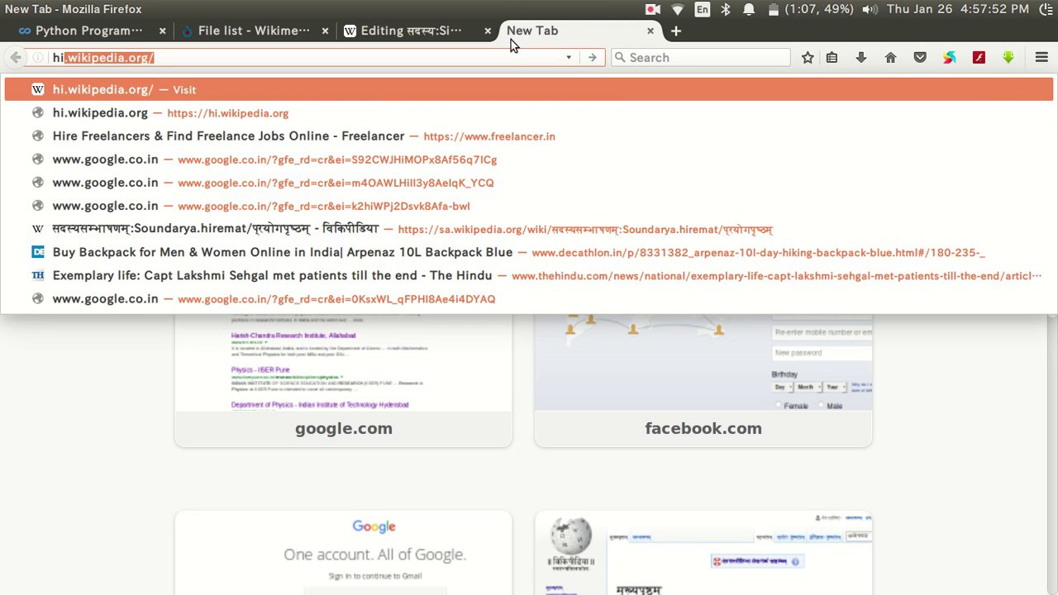
key("Return")
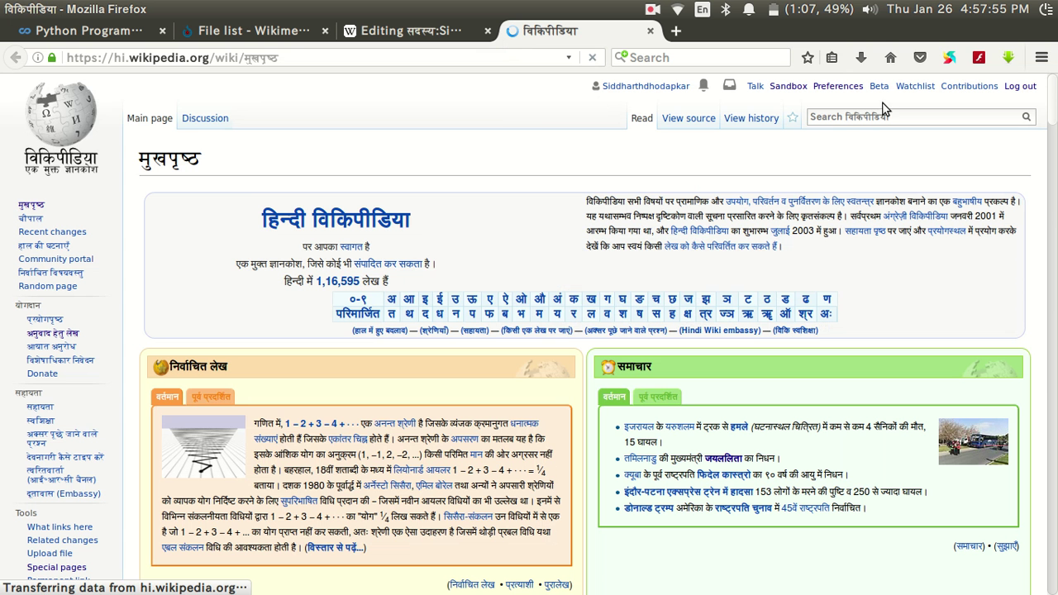
left_click(872, 117)
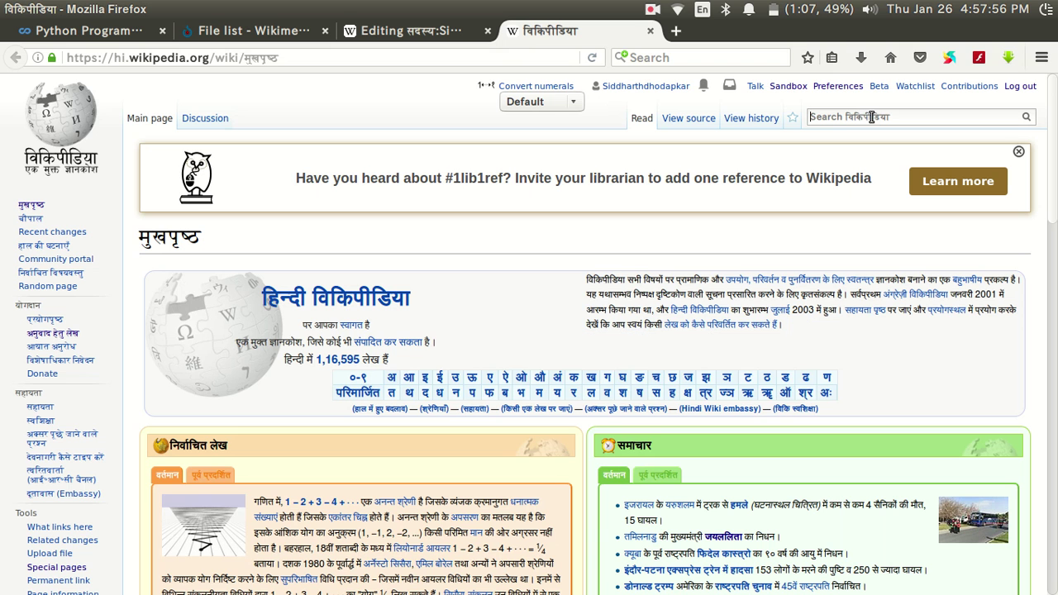
type("शा")
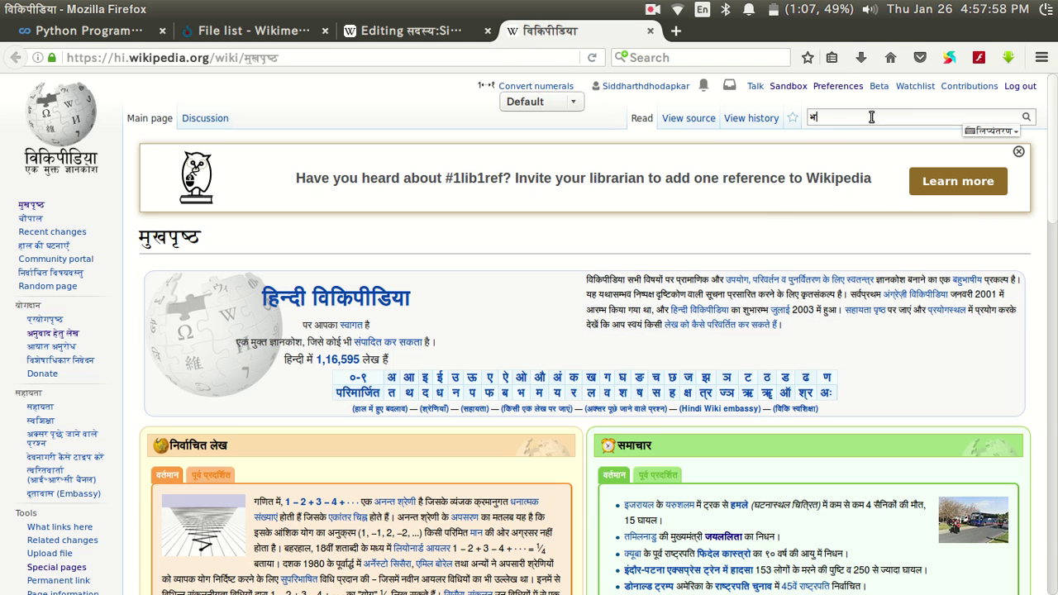
type("रता")
key("Return")
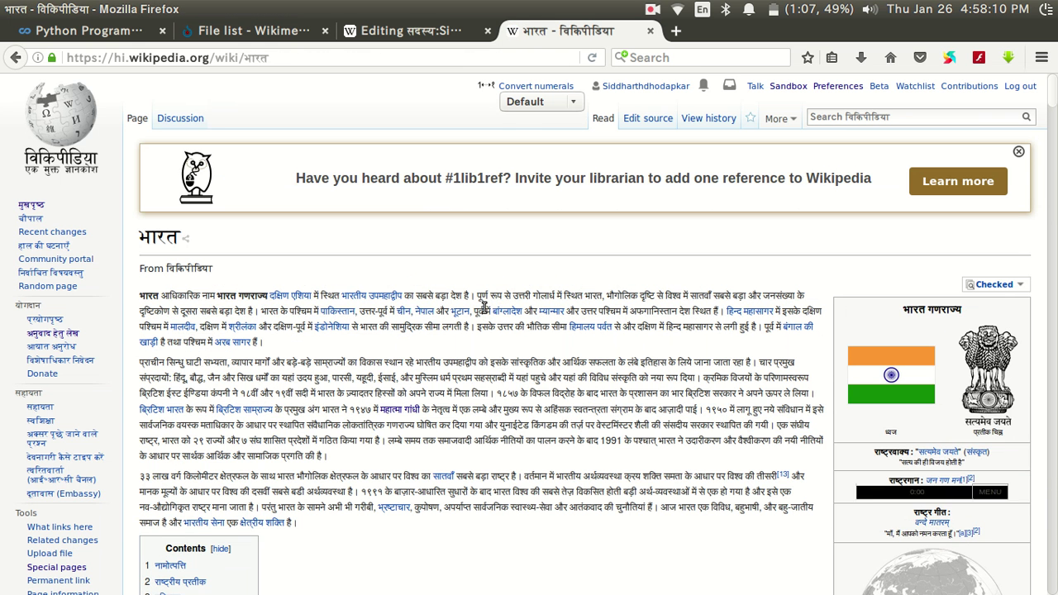
- Open the दक्षिण एशिया link from the भारत article's first sentence in a new tab and view both the link and its target article
scroll(484, 306, "down", 2)
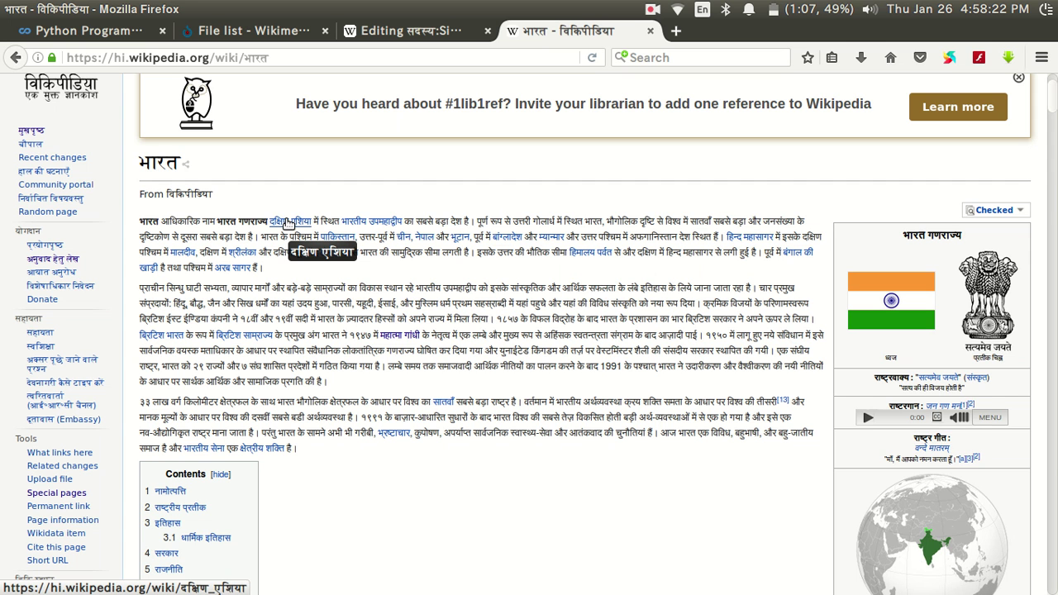
right_click(287, 225)
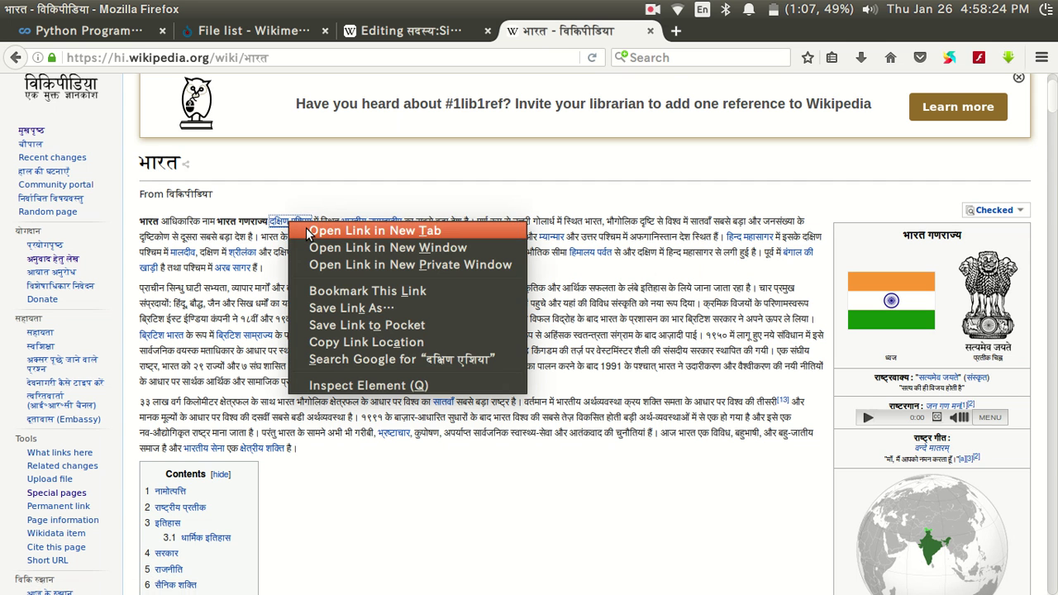
left_click(294, 229)
left_click(755, 25)
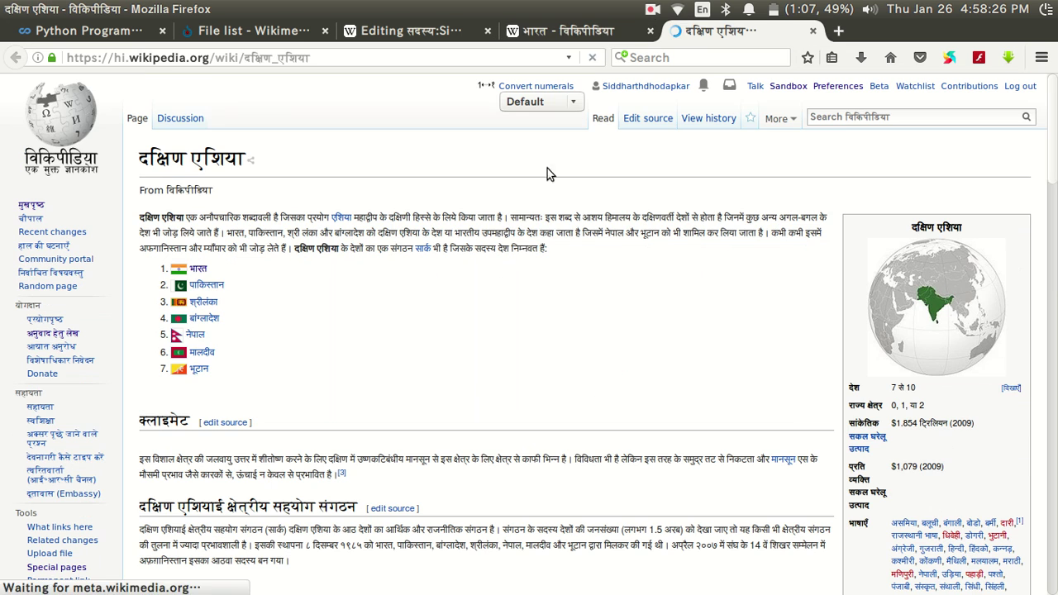
left_click(568, 33)
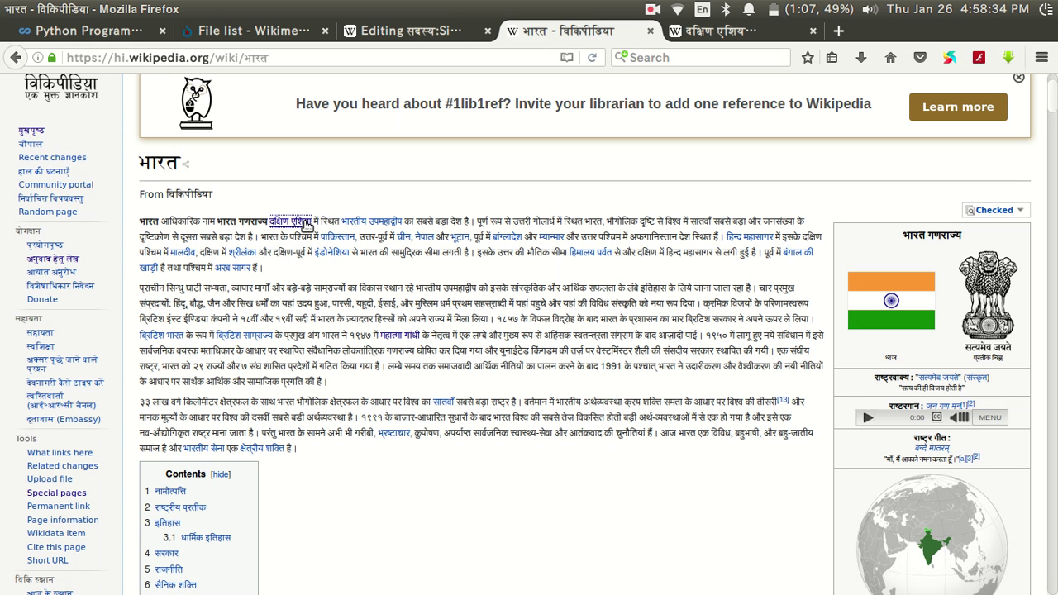
left_click(699, 31)
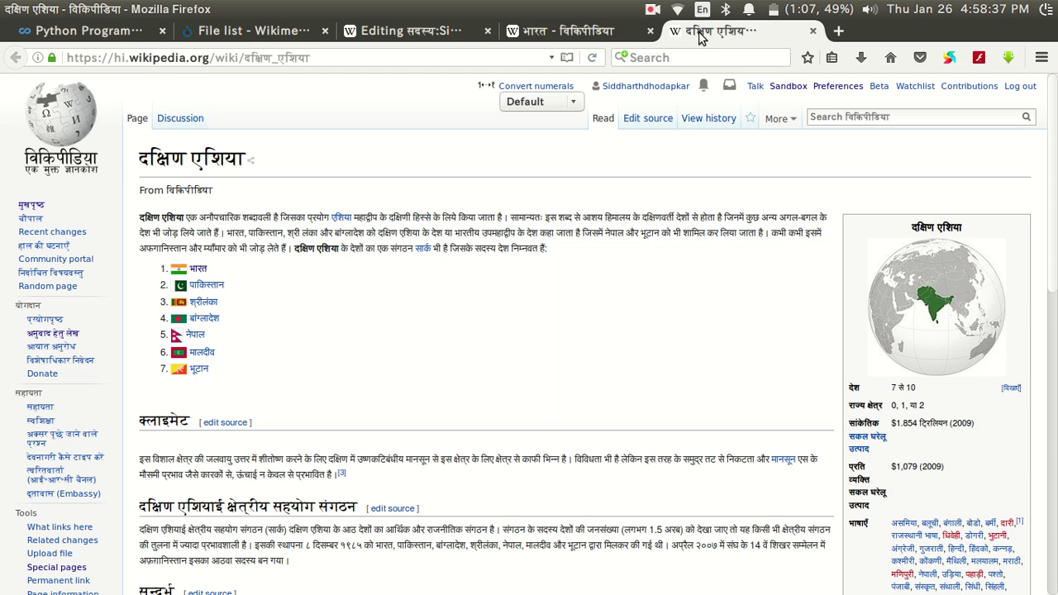
- Return to the भारत article and open the हिन्दू link from its नामोत्पत्ति section in a new tab to view the target article
left_click(610, 33)
scroll(542, 323, "down", 5)
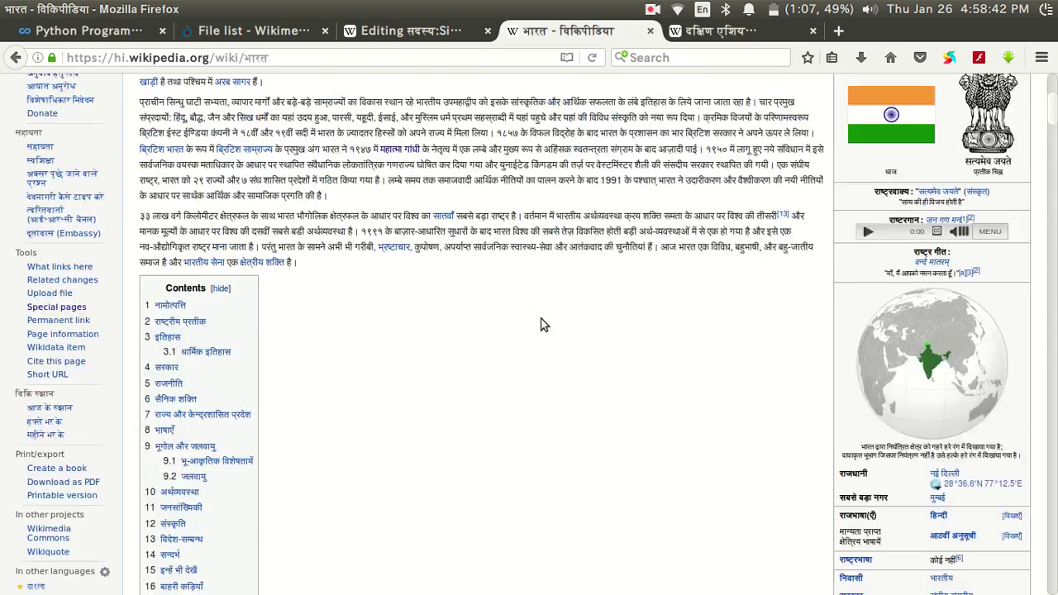
scroll(542, 324, "down", 6)
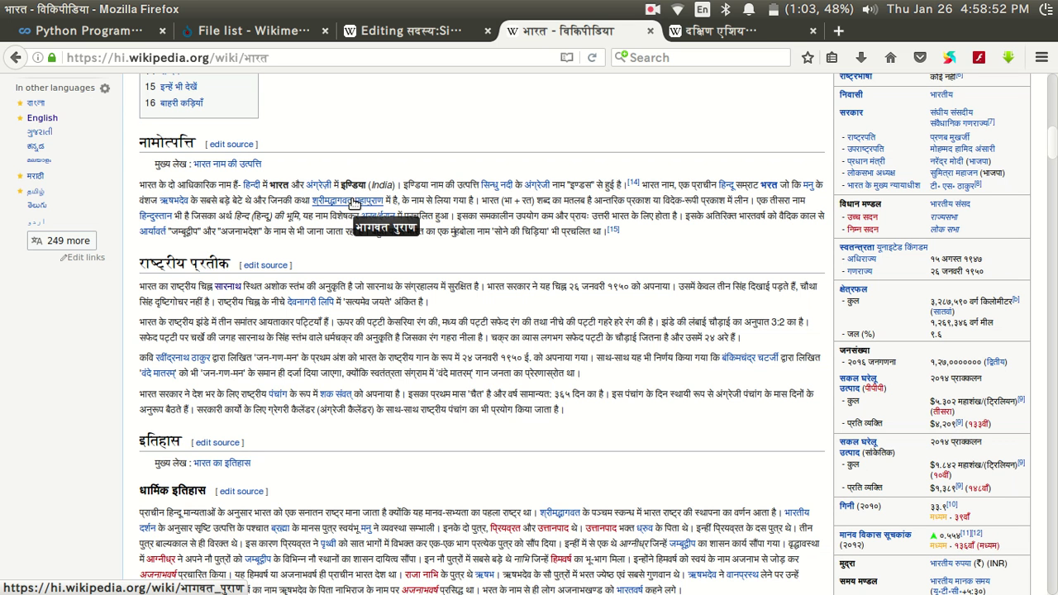
right_click(726, 190)
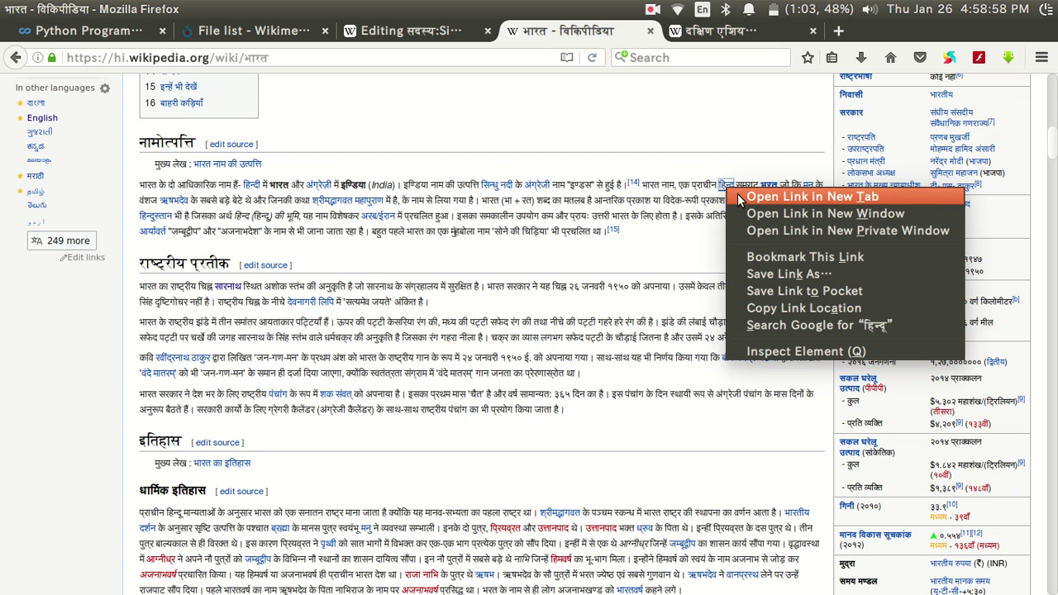
left_click(719, 238)
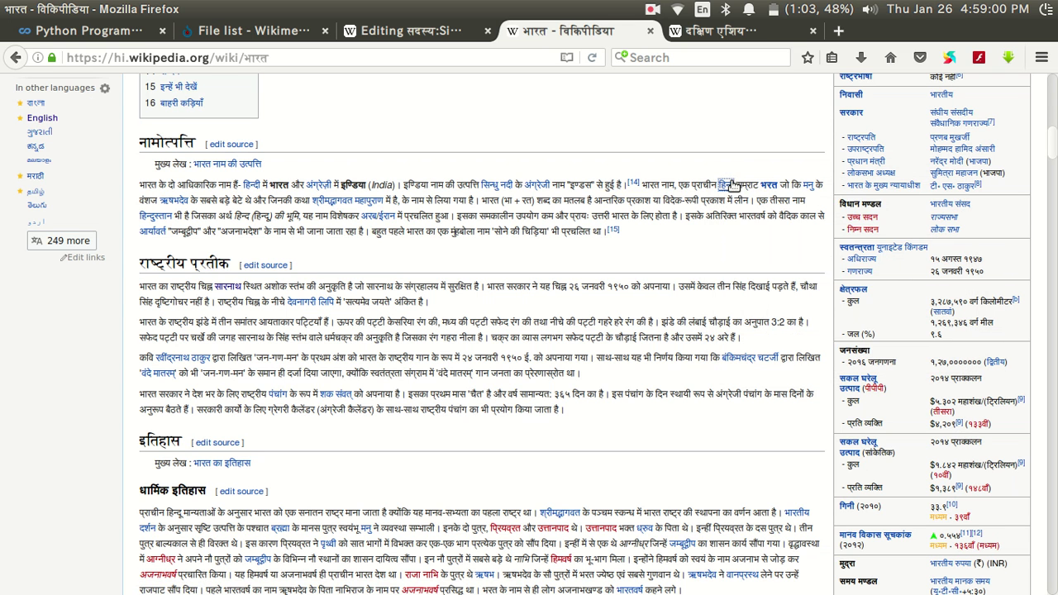
right_click(726, 189)
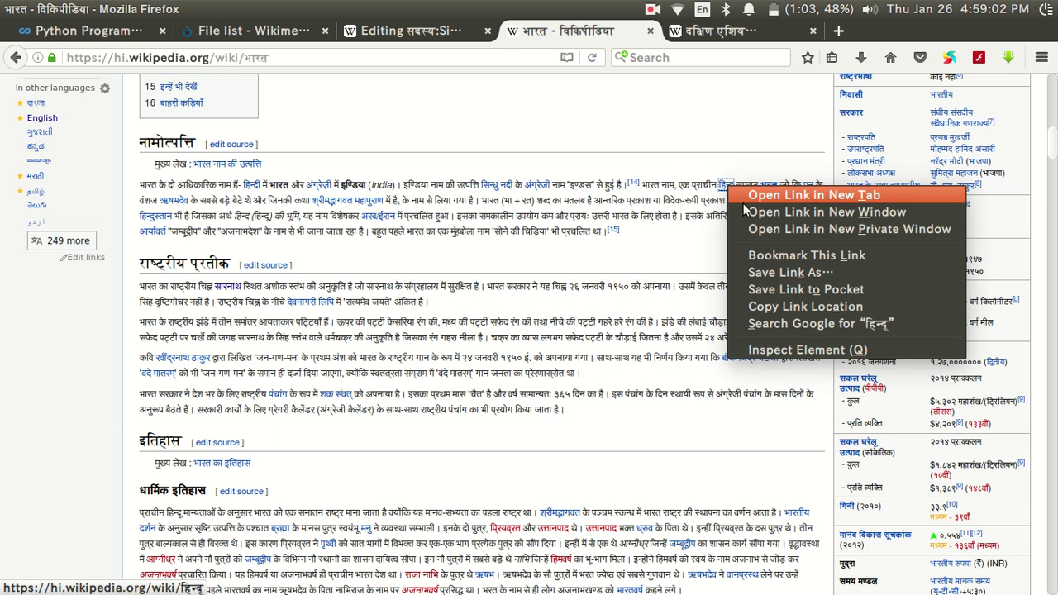
left_click(751, 201)
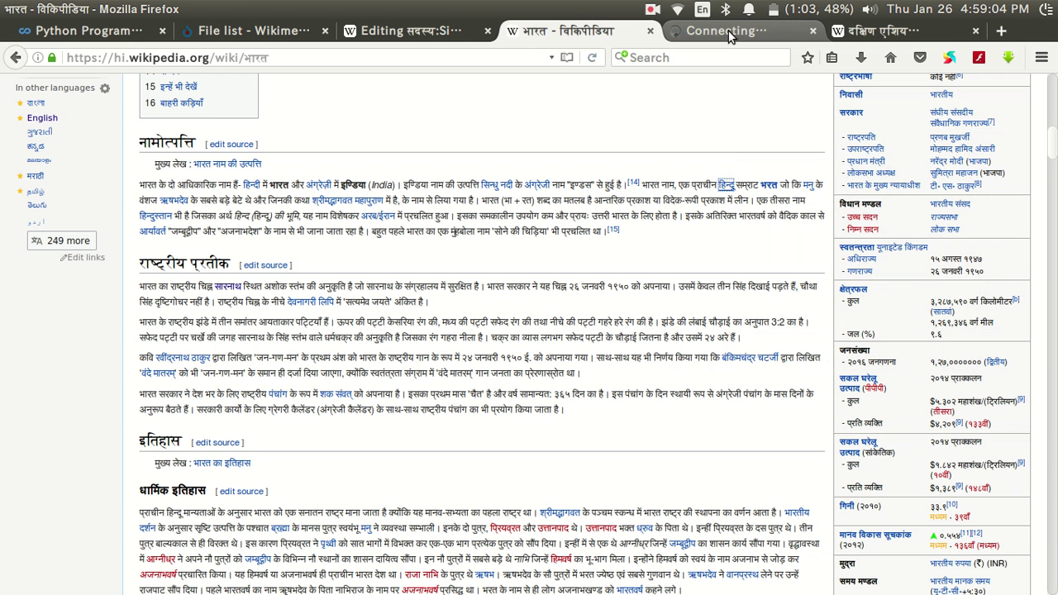
left_click(729, 31)
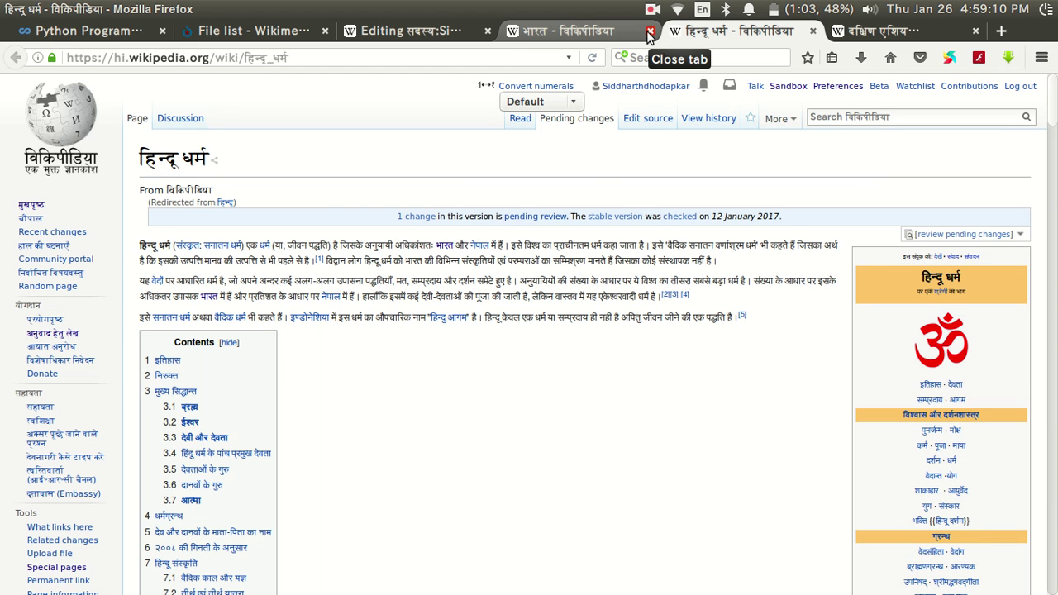
- Close the भारत, हिन्दू धर्म and दक्षिण एशिया article tabs to get back to the sandbox source editor
left_click(650, 32)
left_click(650, 31)
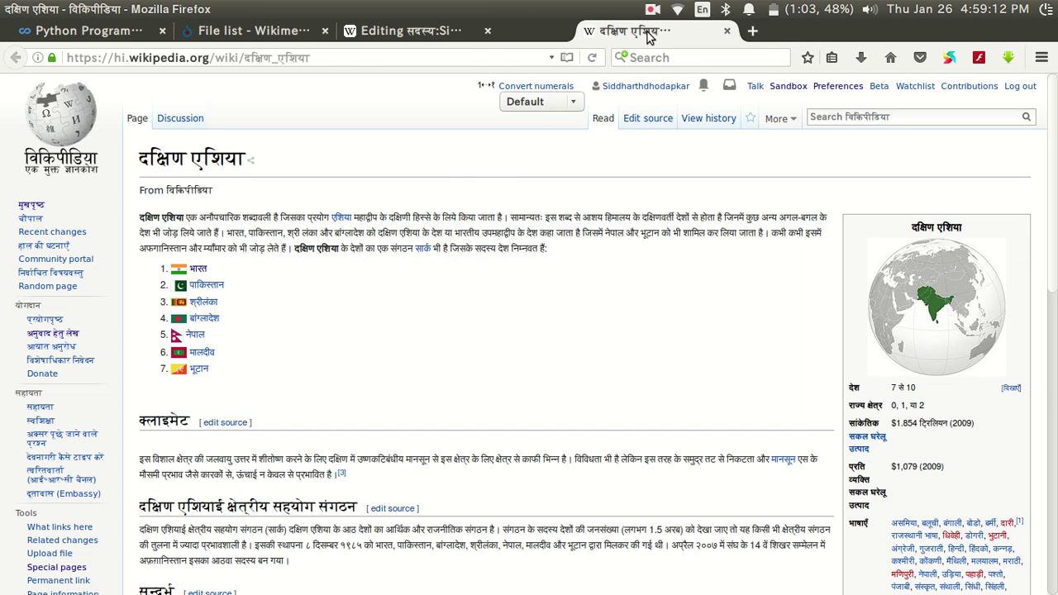
left_click(650, 31)
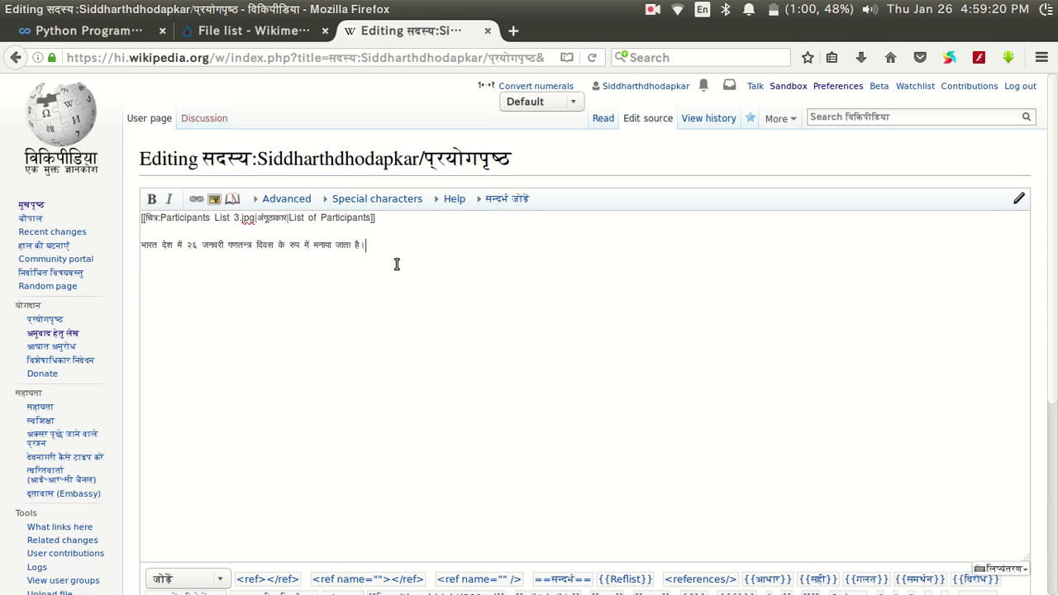
key("ctrl+plus")
key("ctrl+plus")
key("ctrl+plus")
left_click_drag(211, 322, 674, 334)
left_click(674, 334)
key("Left")
key("Left")
key("Left")
key("Left")
key("Left")
key("Left")
key("Left")
key("Left")
key("Left")
key("Left")
key("Left")
key("Left")
key("Left")
key("Left")
key("Left")
key("Left")
key("Left")
key("Left")
key("Left")
key("Left")
key("Left")
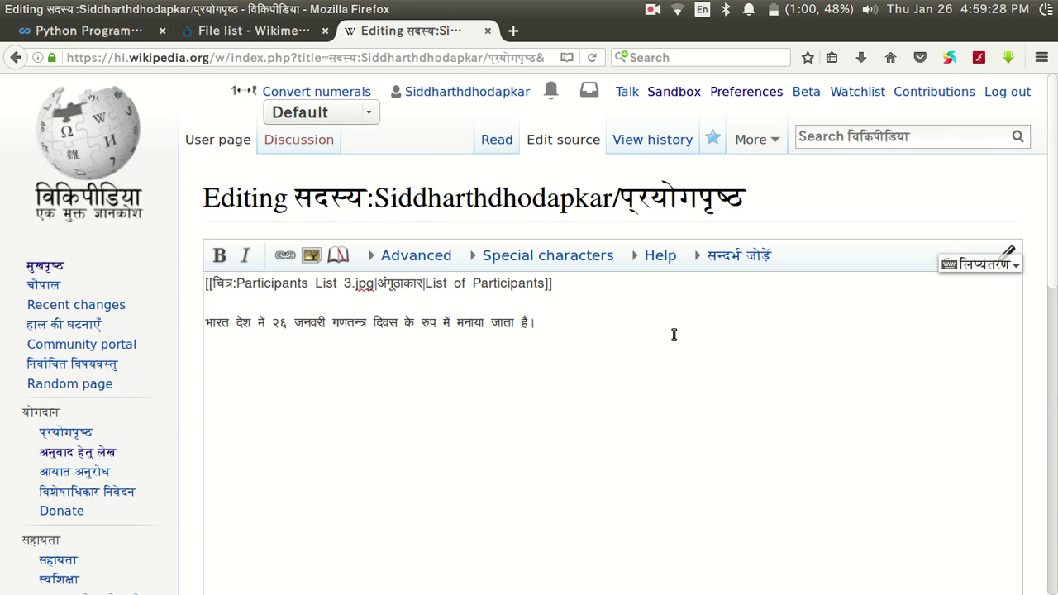
key("ctrl+minus")
key("ctrl+minus")
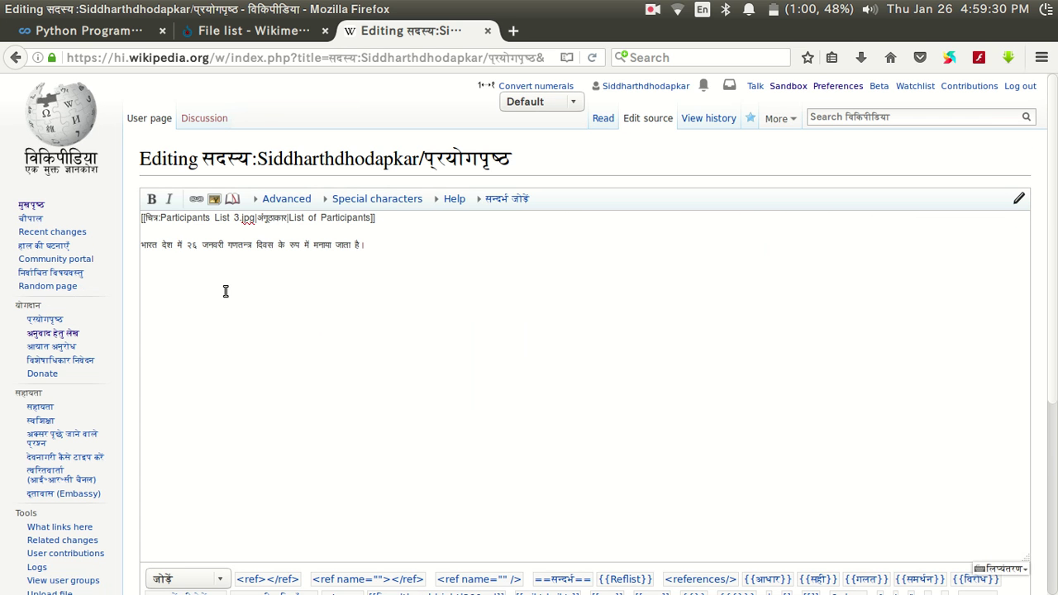
- Set up a link on the sandbox sentence's word भारत and review its target page, display text and page-existence status
left_click(154, 246)
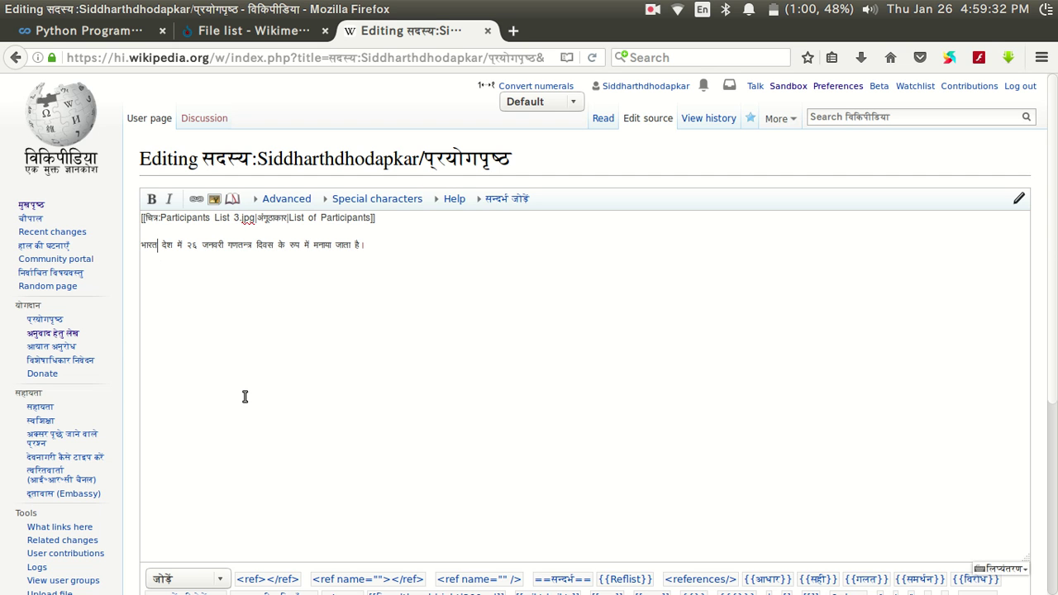
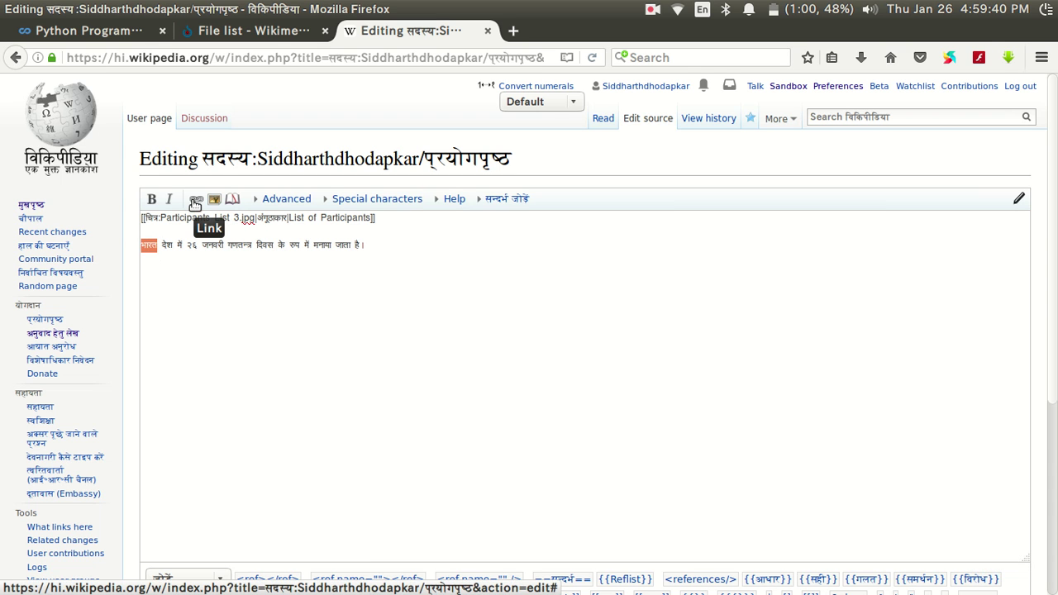
left_click(195, 200)
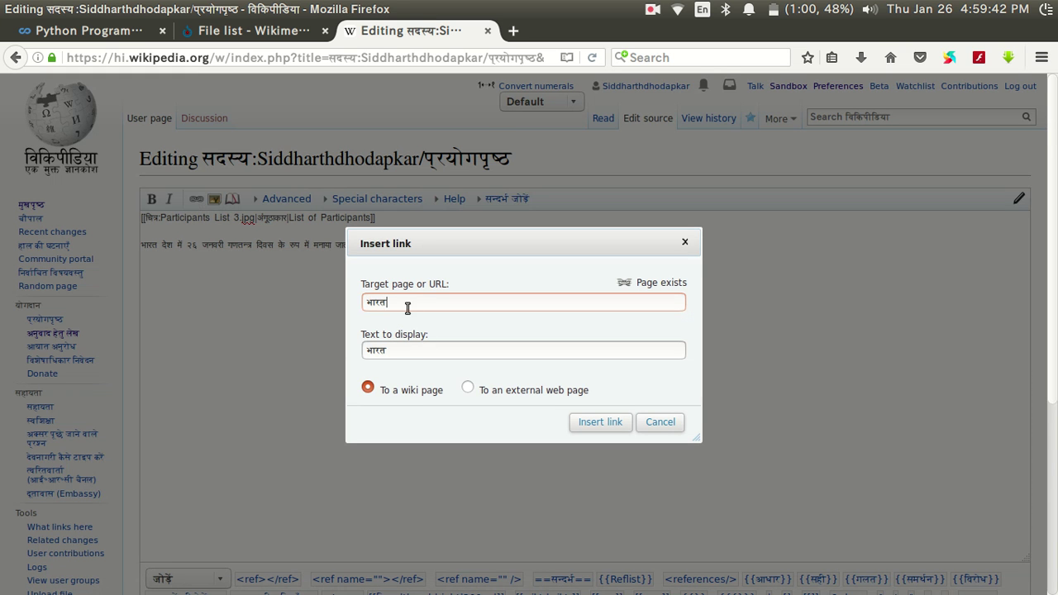
left_click_drag(411, 302, 362, 303)
left_click(417, 305)
left_click_drag(393, 351, 357, 347)
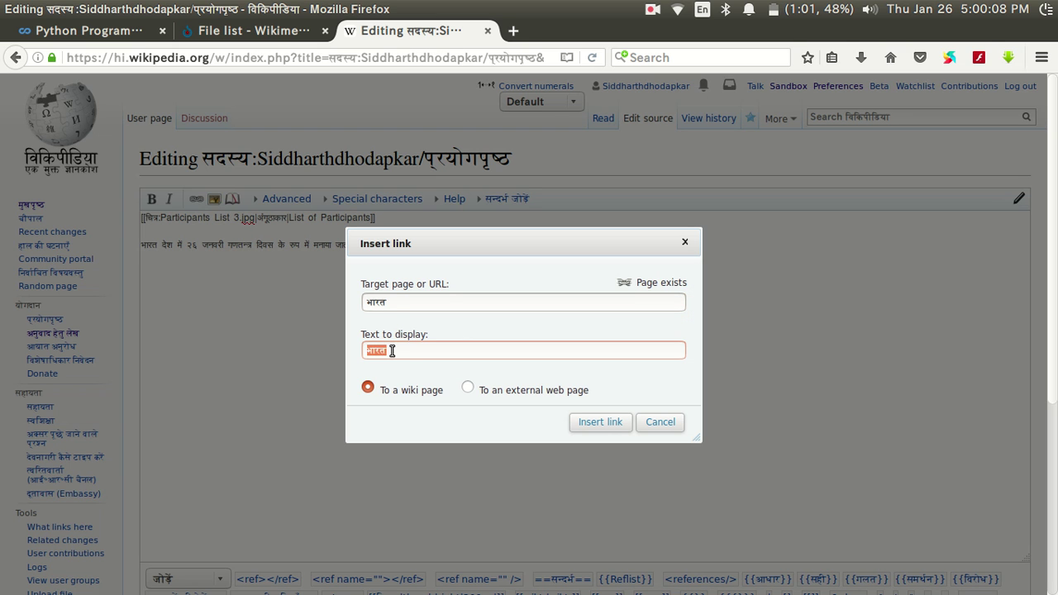
left_click_drag(395, 353, 367, 348)
left_click(397, 302)
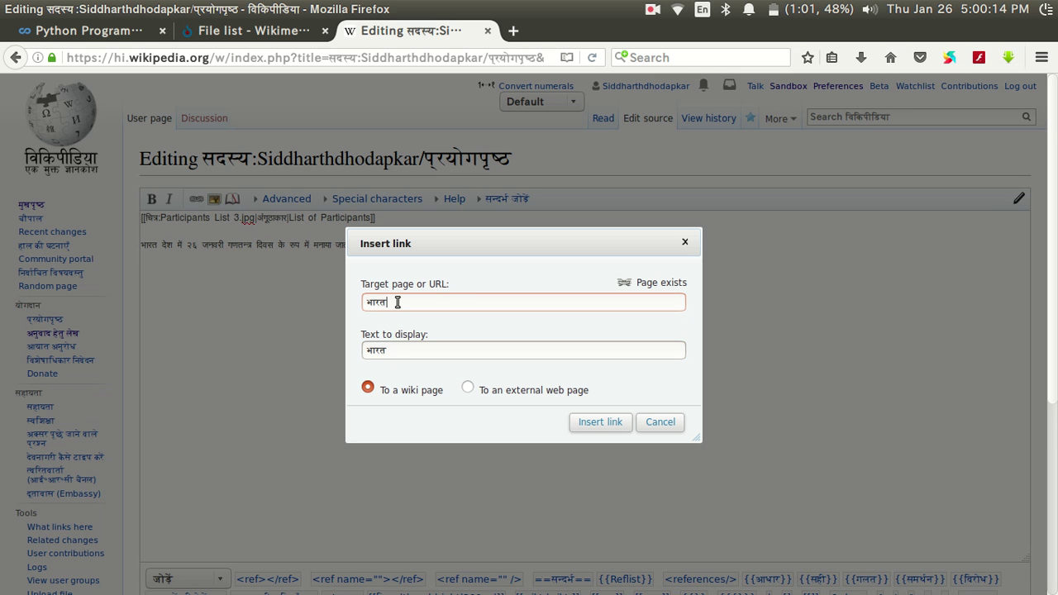
left_click_drag(398, 302, 361, 302)
left_click(419, 307)
left_click_drag(366, 303, 395, 301)
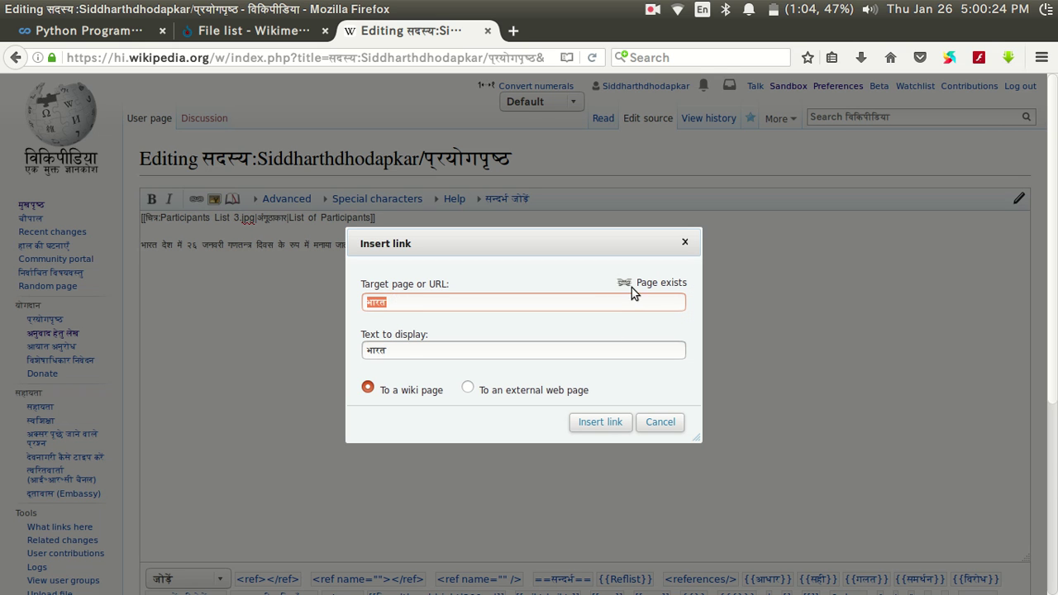
left_click_drag(635, 284, 692, 288)
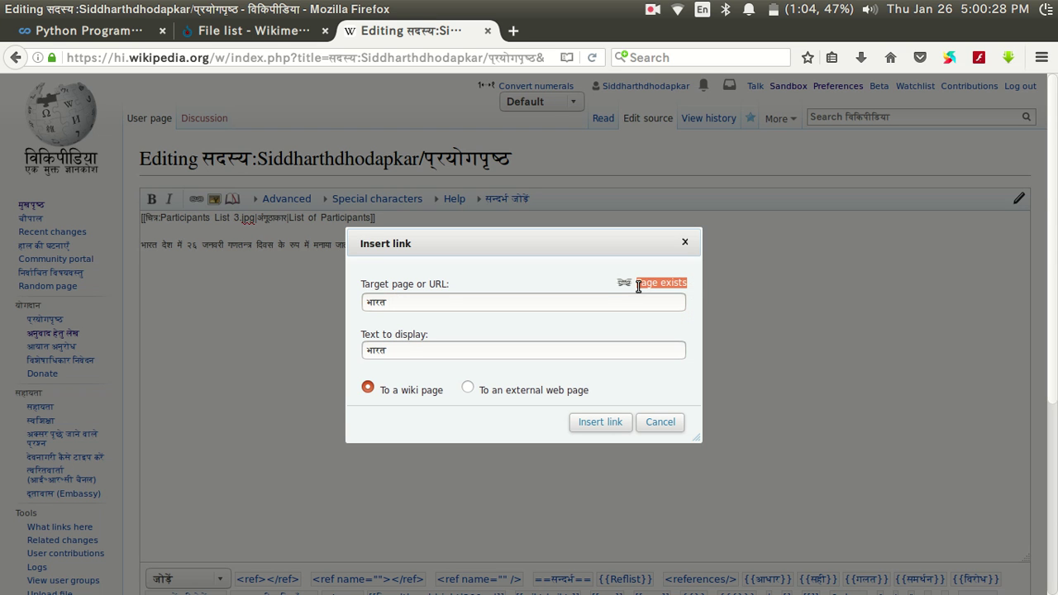
- Insert the wiki link on the word भारत into the source and save the sandbox page
left_click(604, 419)
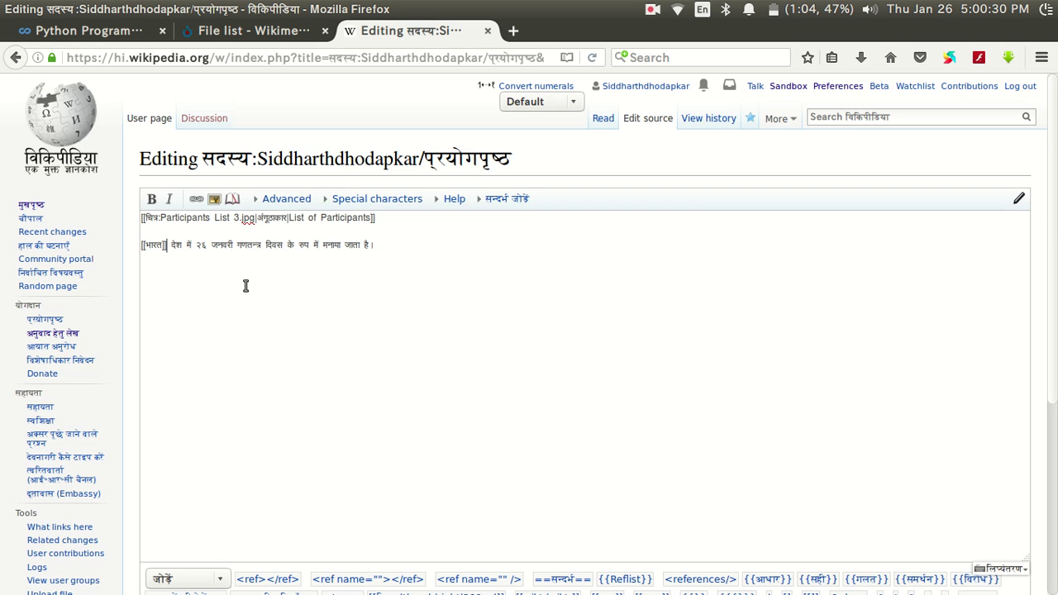
scroll(207, 345, "down", 5)
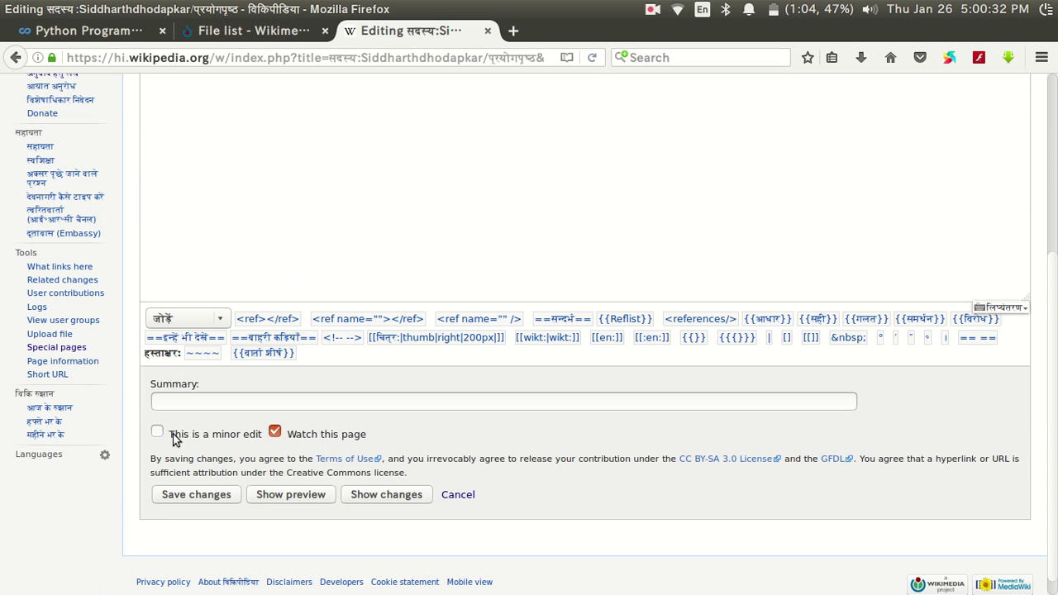
left_click(216, 494)
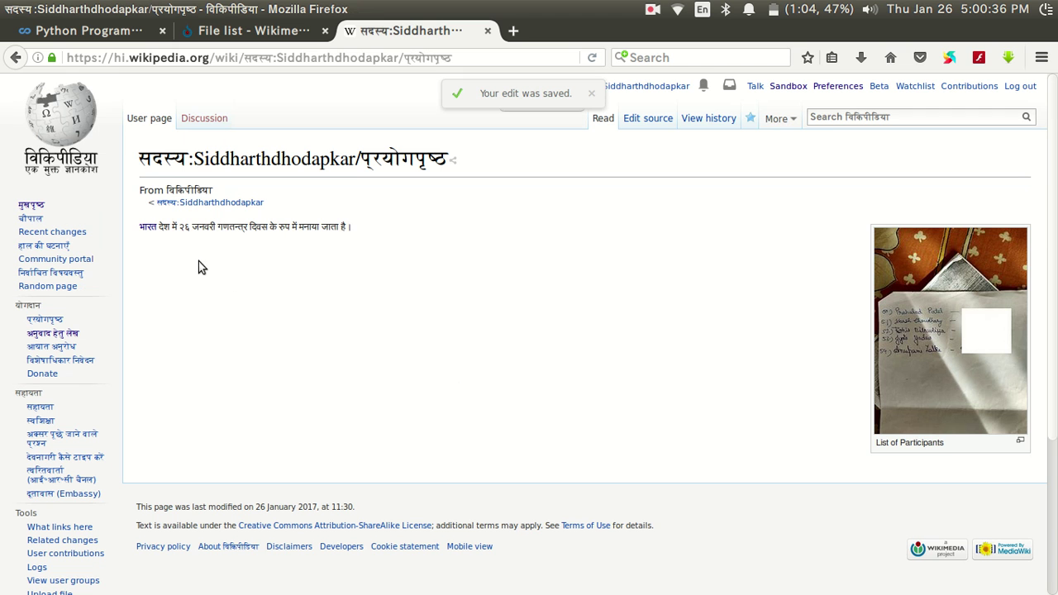
- Open the saved page's भारत link in a new tab to check its target article, and close that tab
right_click(147, 228)
left_click(165, 235)
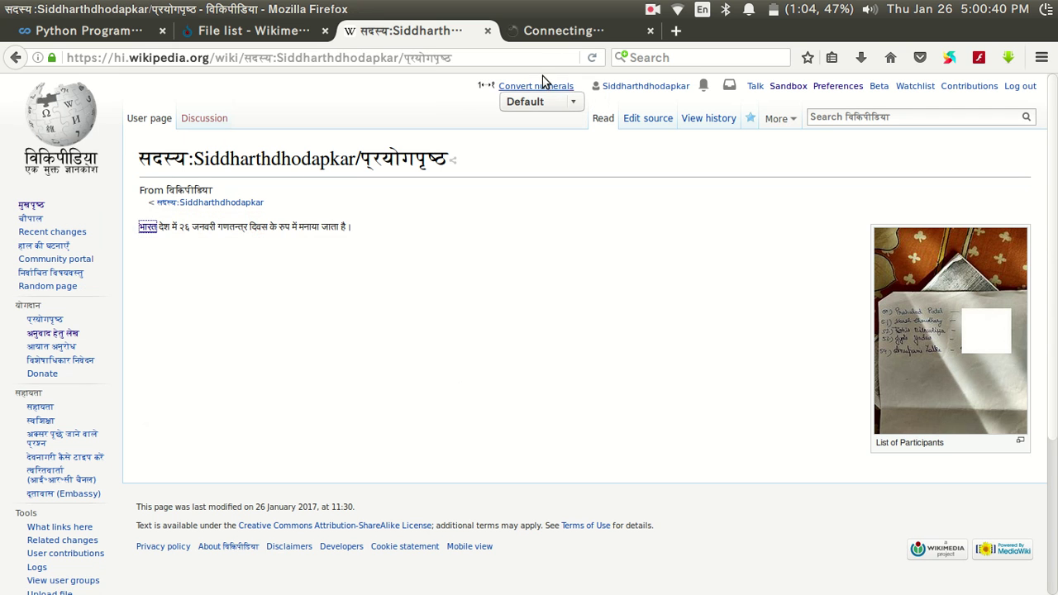
left_click(579, 30)
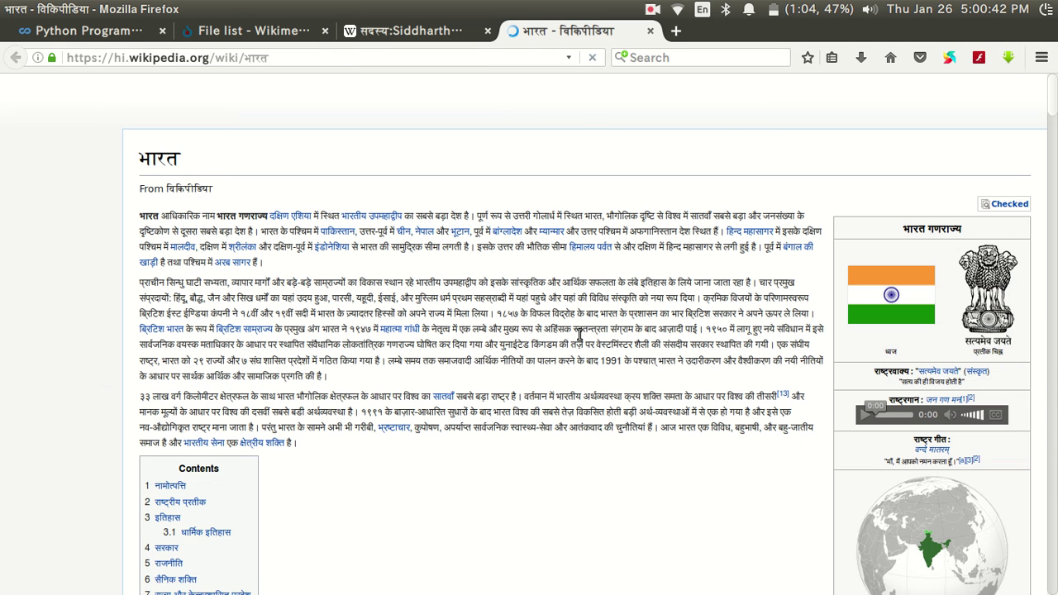
left_click(653, 31)
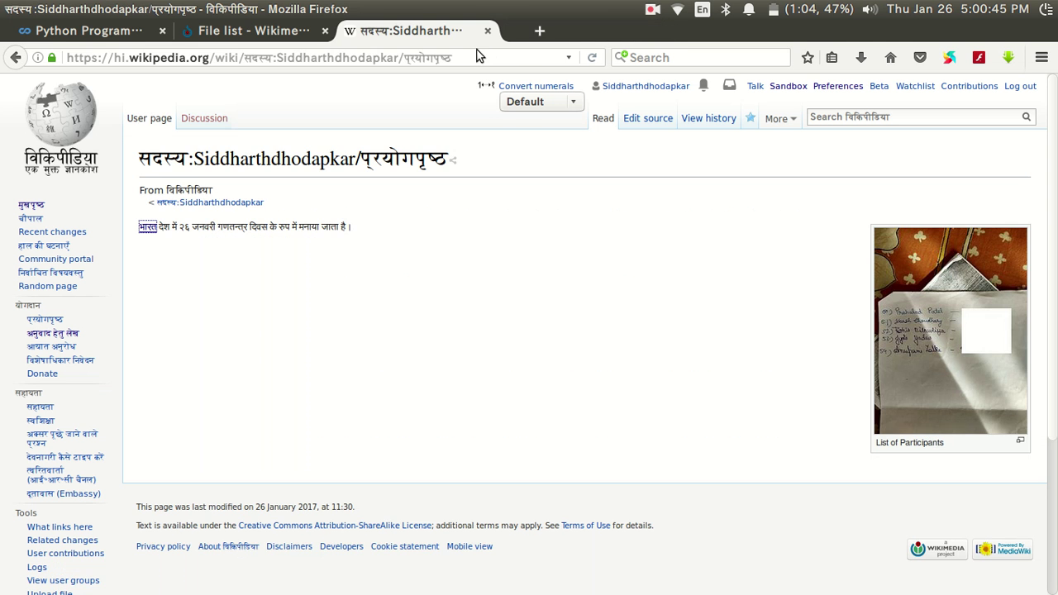
- Open the sandbox page's source for editing and place the cursor at the end of the sentence about २६ जनवरी
left_click(649, 118)
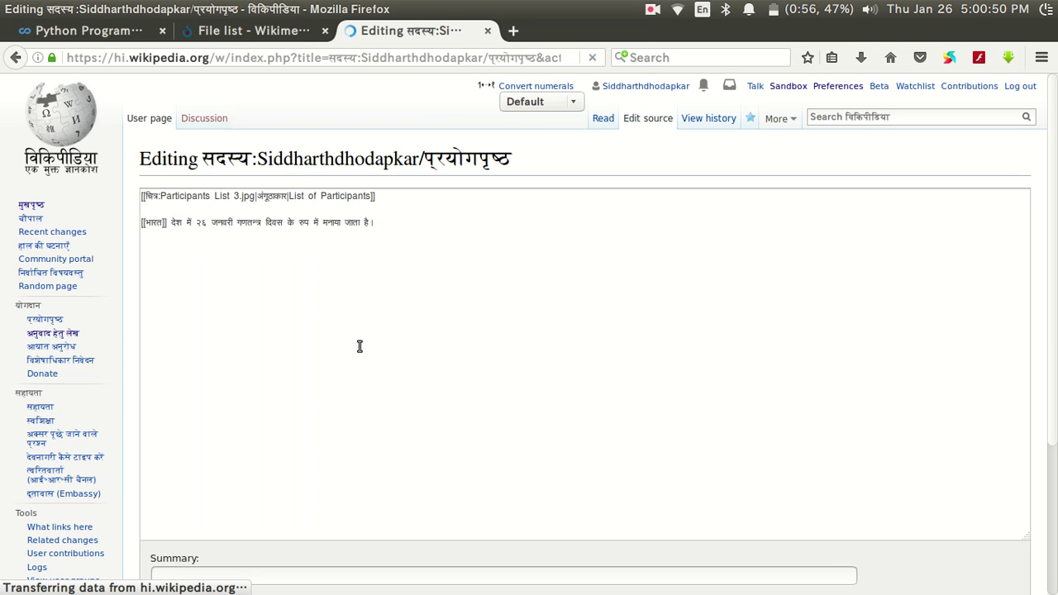
left_click(653, 14)
left_click(657, 42)
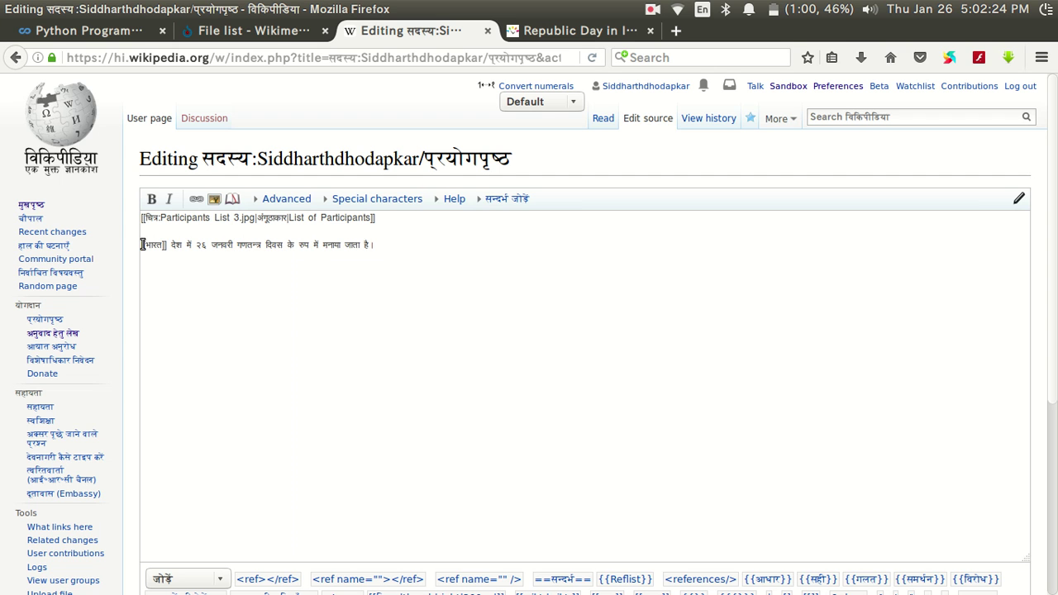
left_click_drag(142, 244, 386, 253)
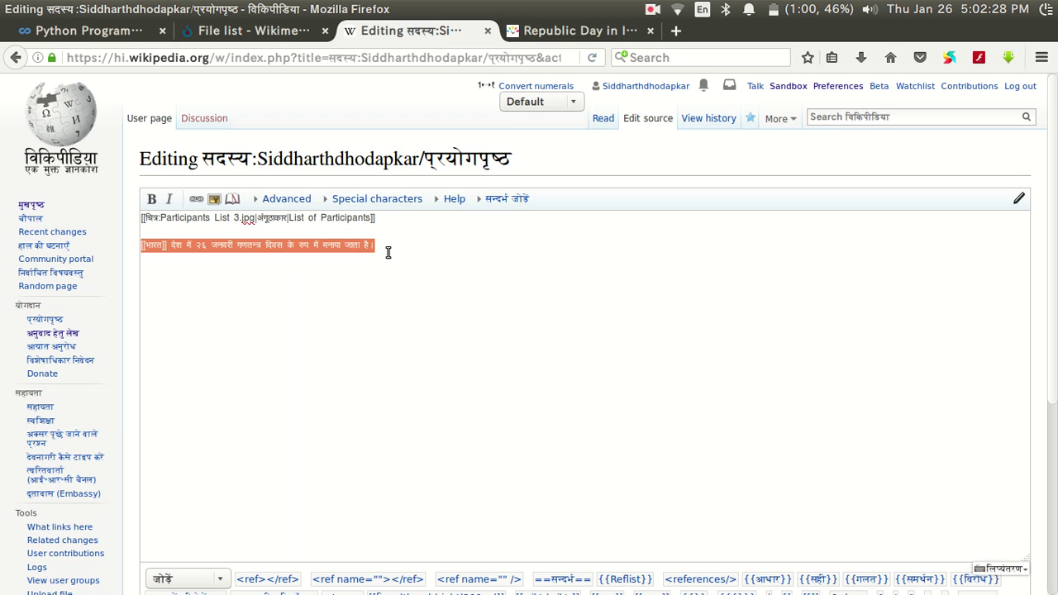
left_click(388, 252)
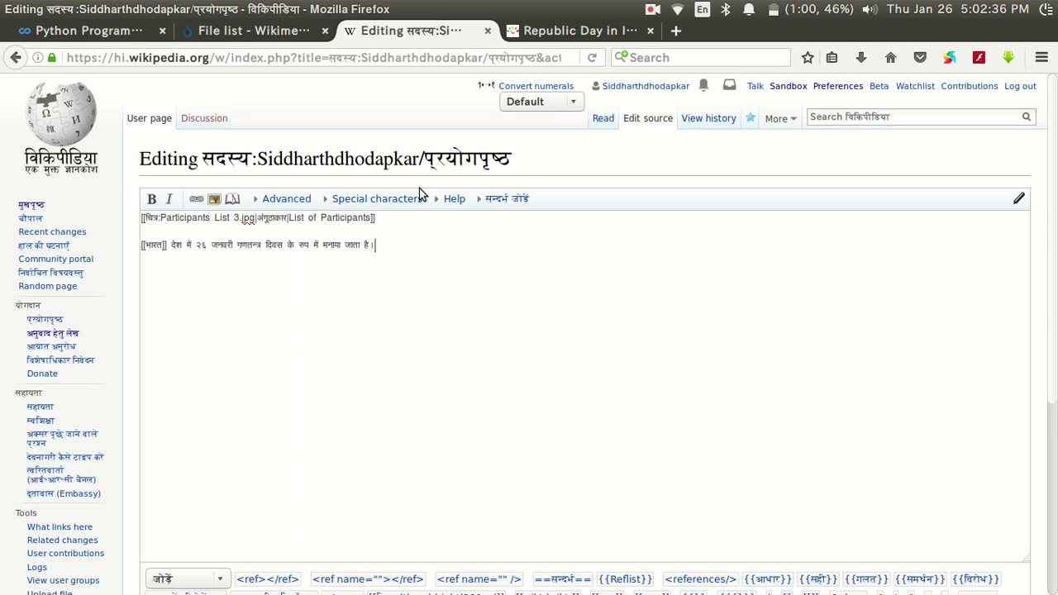
left_click(534, 37)
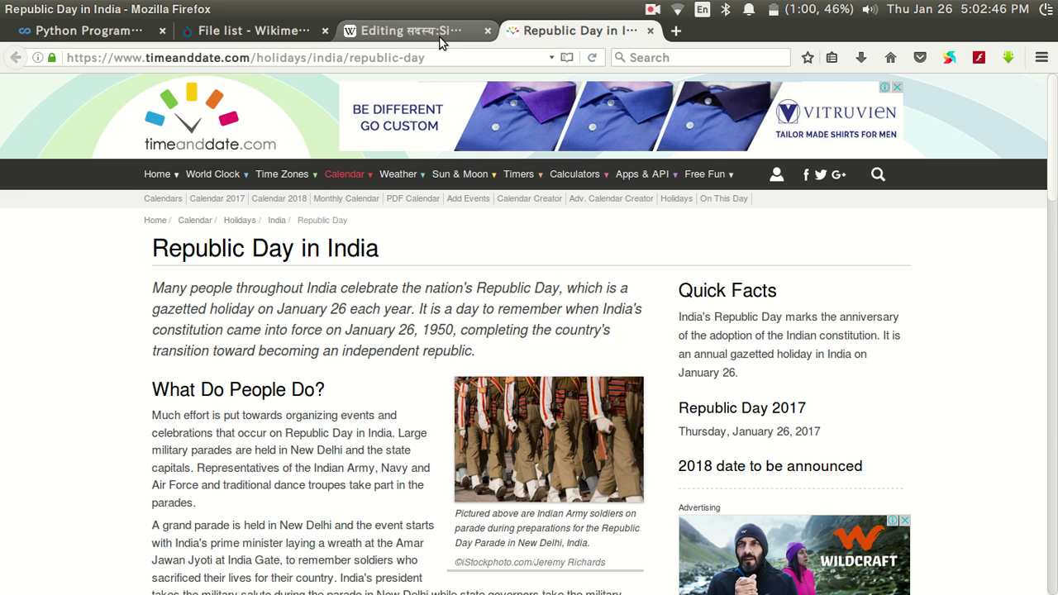
left_click(497, 61)
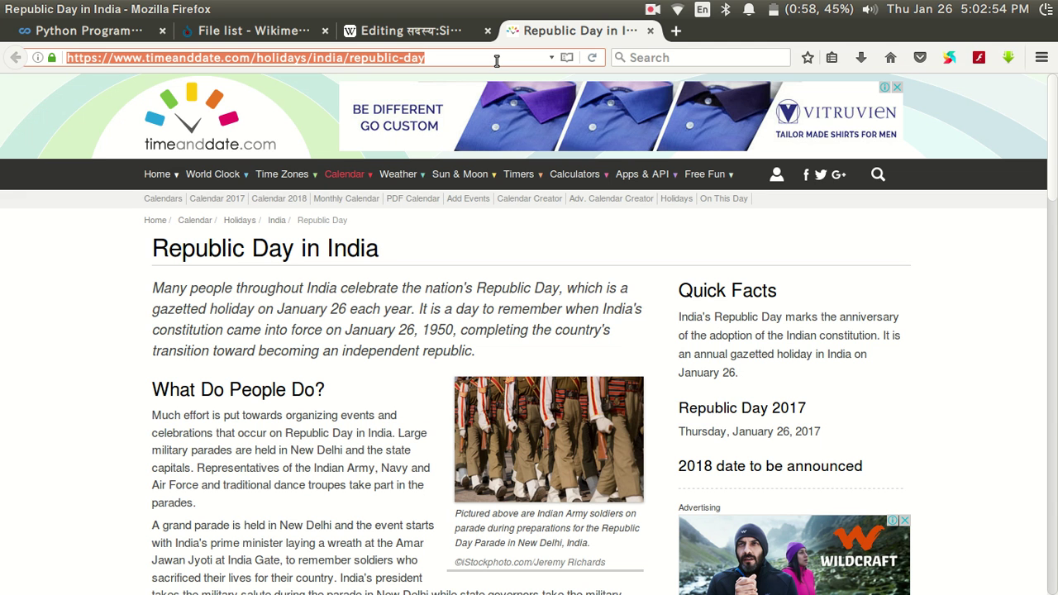
left_click_drag(497, 61, 387, 66)
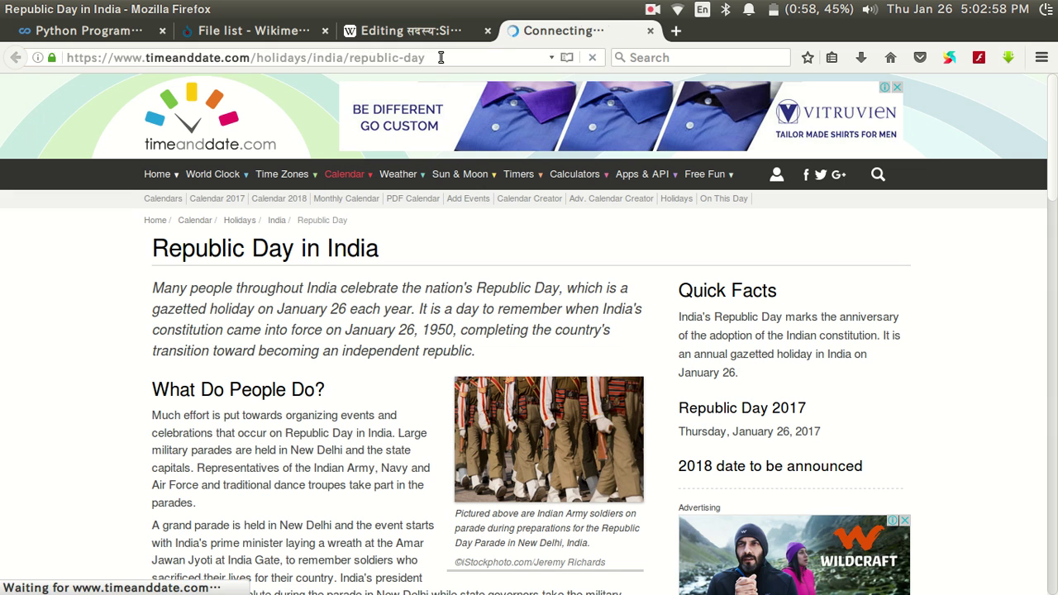
left_click(418, 58)
key("ctrl+c")
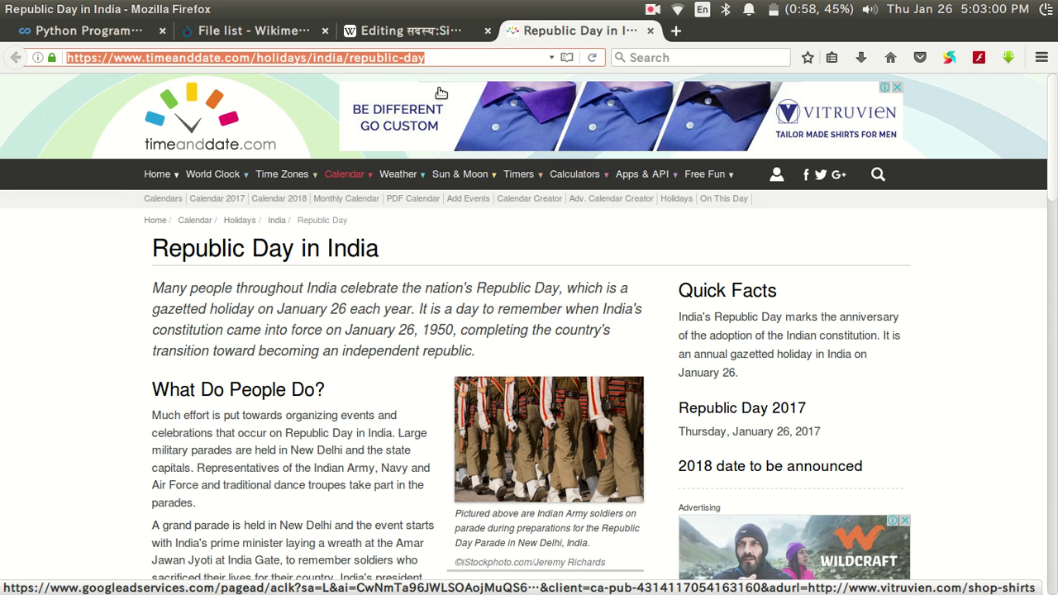
left_click(441, 33)
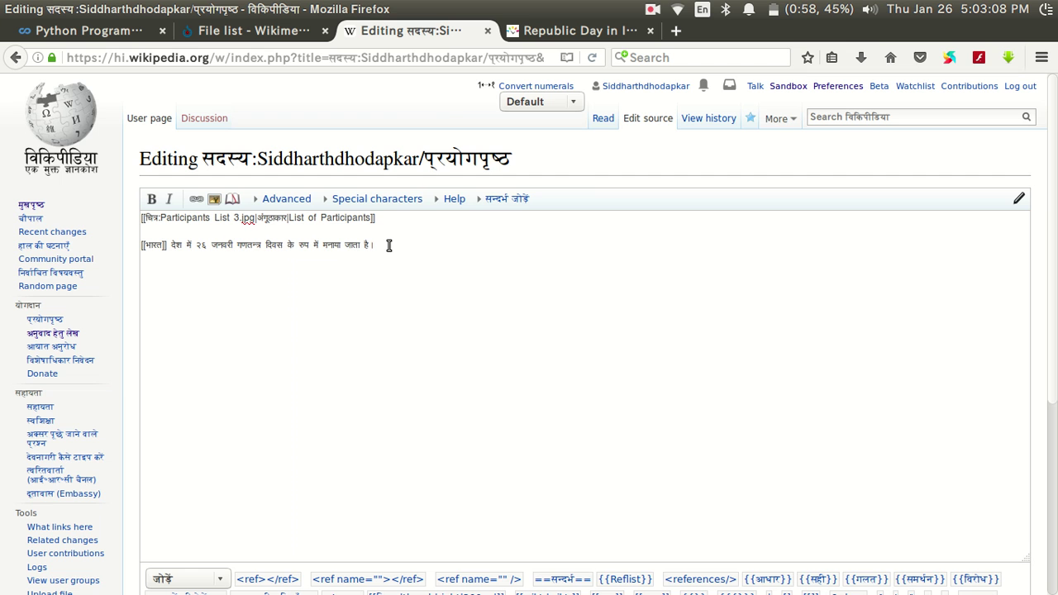
key("ctrl+plus")
key("ctrl+plus")
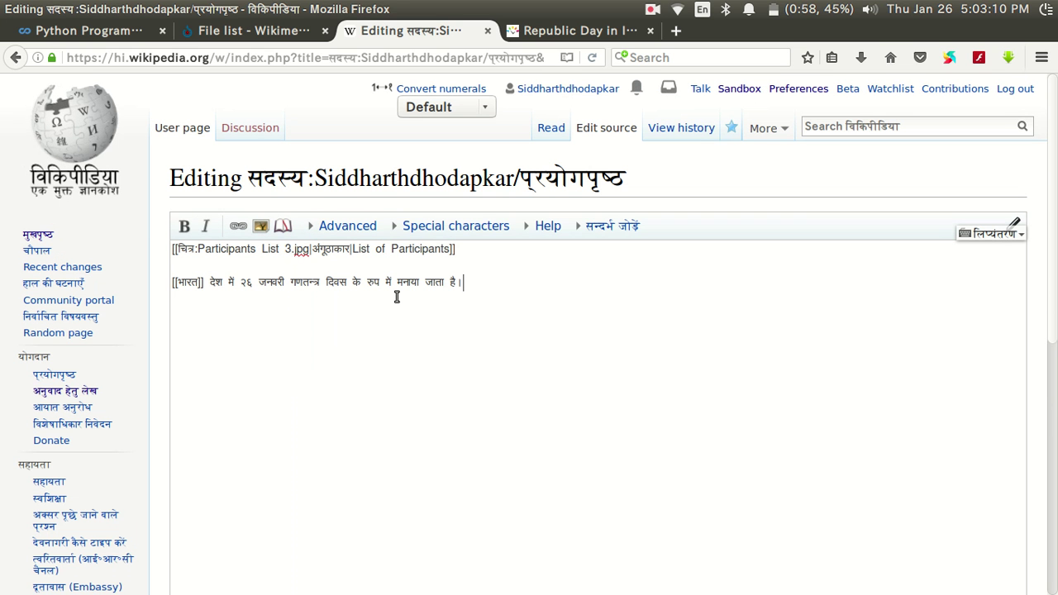
type("<")
type("र")
key("BackSpace")
key("BackSpace")
key("ctrl+plus")
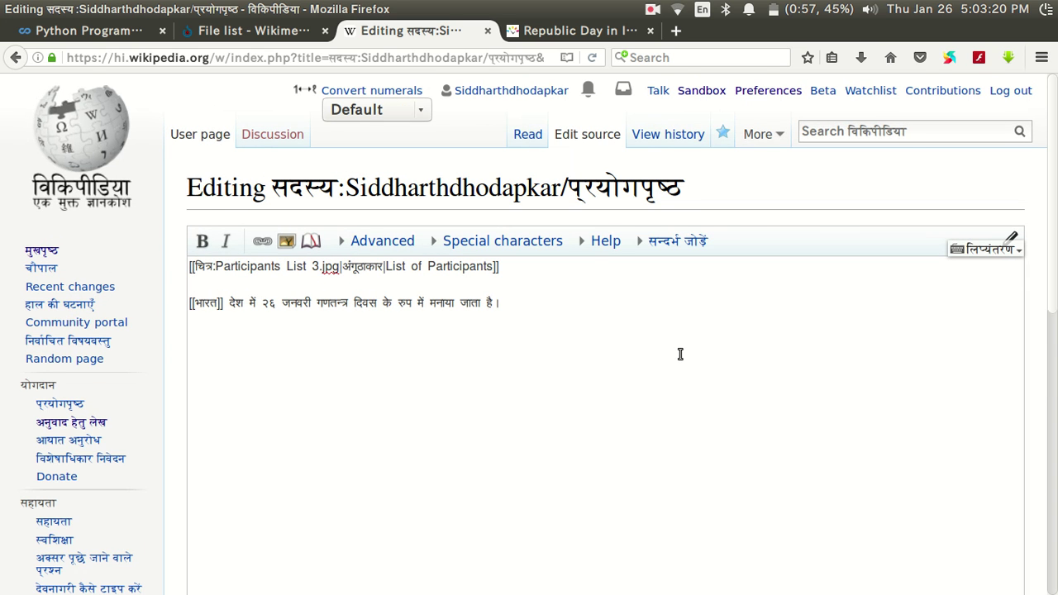
- Add an opening <ref> tag in Latin characters directly after the sentence about २६ जनवरी
key("ctrl+plus")
type("<")
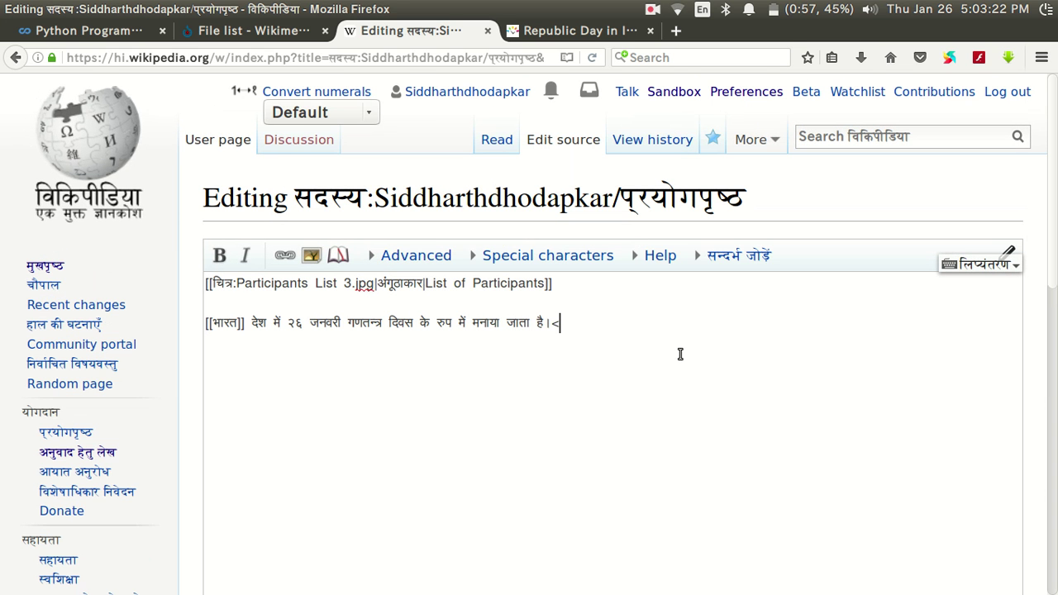
type("रेफ्")
key("BackSpace")
key("BackSpace")
key("BackSpace")
key("BackSpace")
key("ctrl+m")
type("ref>")
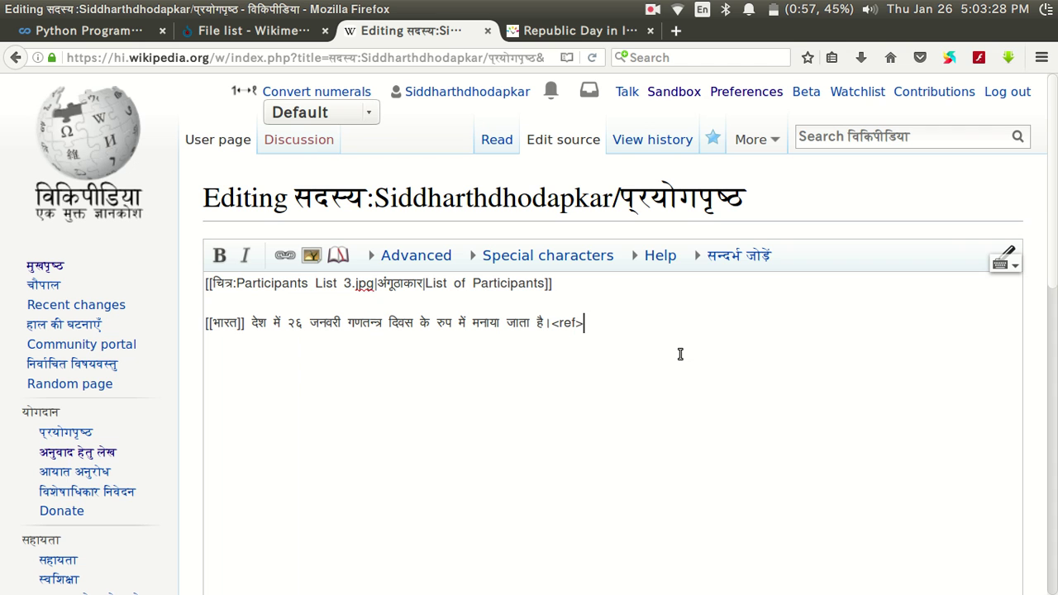
key("ctrl+v")
type("<")
type("/r")
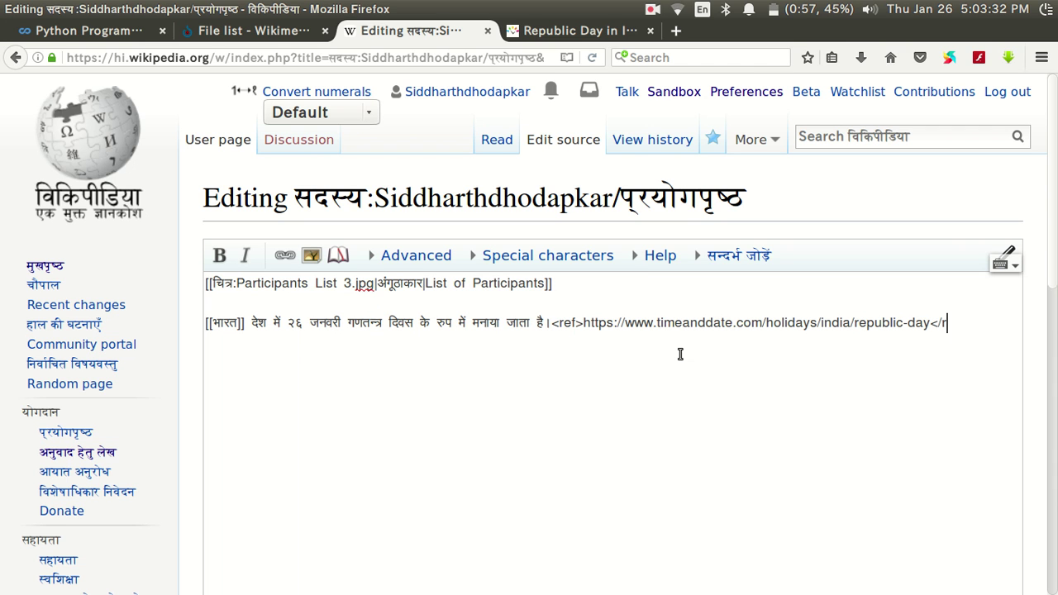
type("ef>")
key("ctrl+minus")
key("ctrl+minus")
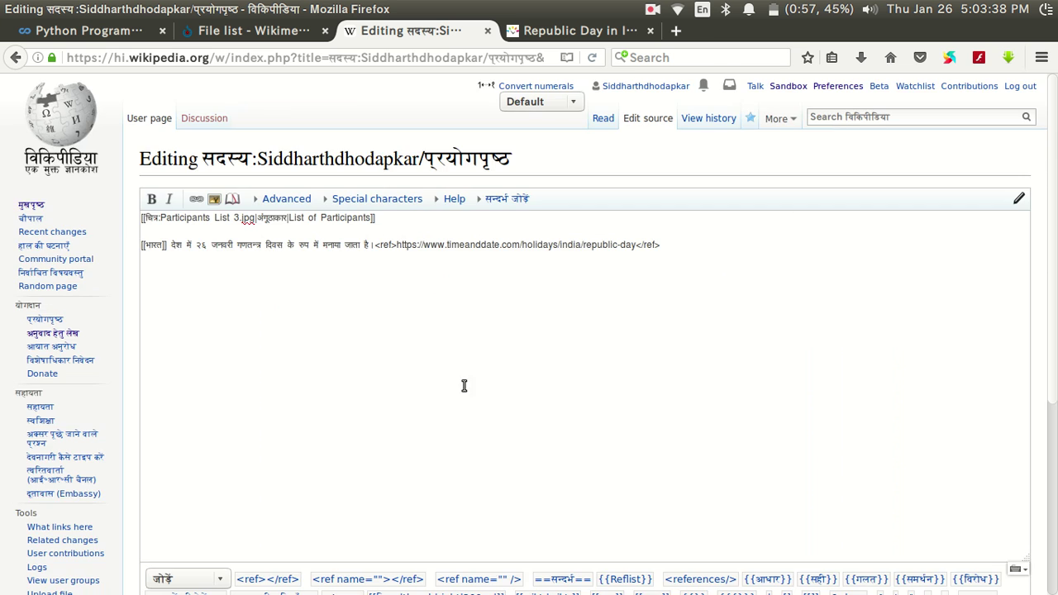
scroll(344, 417, "down", 5)
left_click(174, 537)
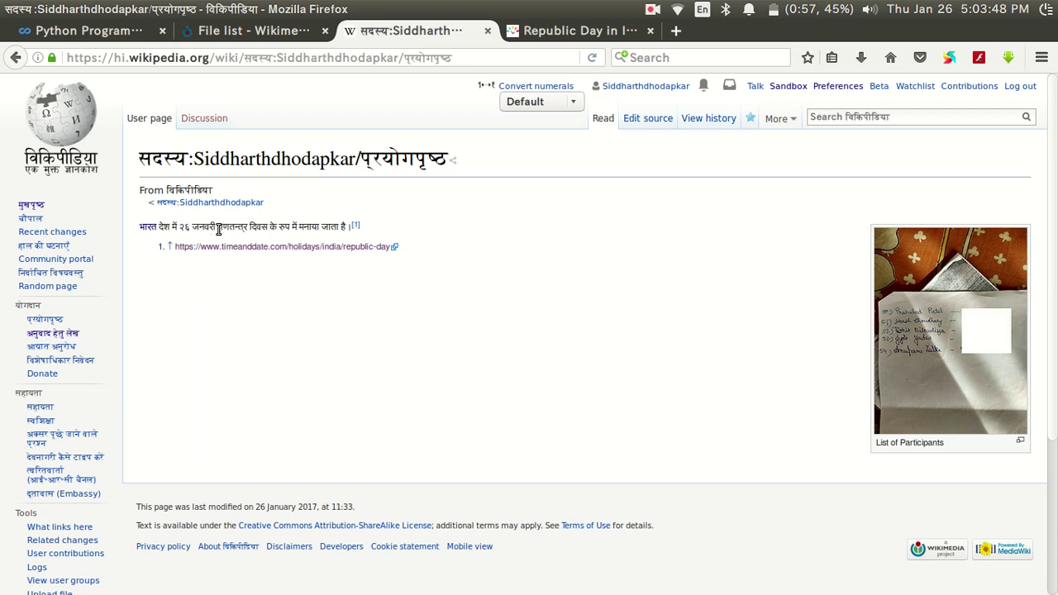
- Open the citation in a new tab, follow its link to check the Republic Day in India page, and close the extra tabs
right_click(356, 225)
left_click(368, 228)
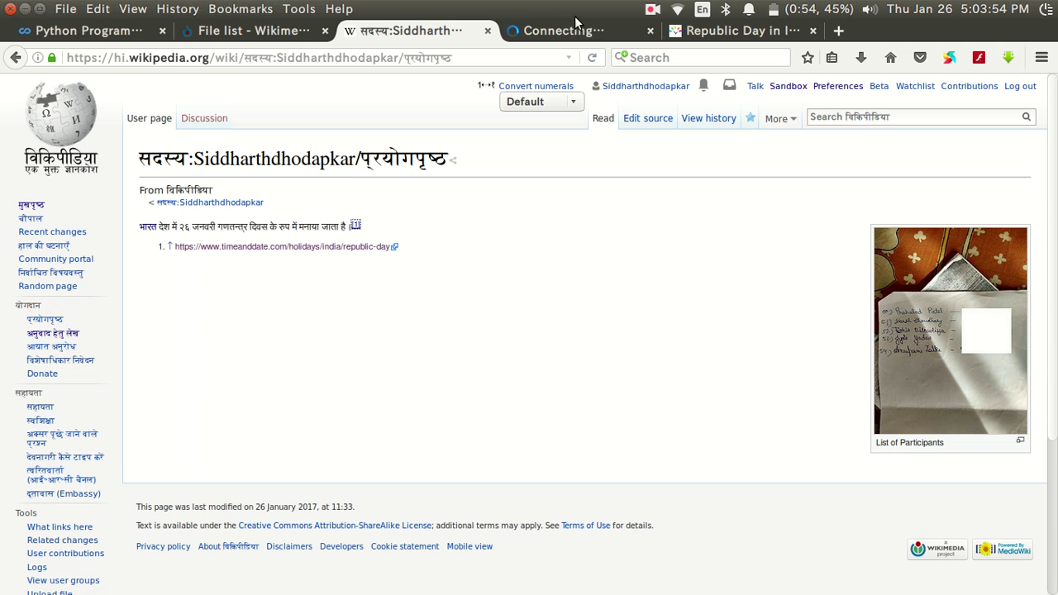
left_click(576, 31)
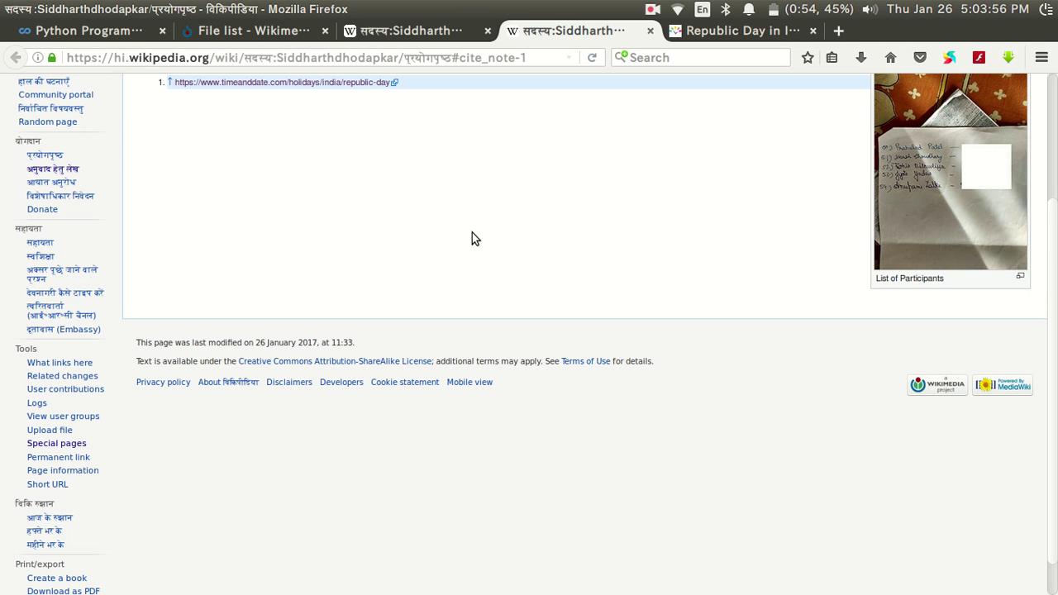
left_click(323, 86)
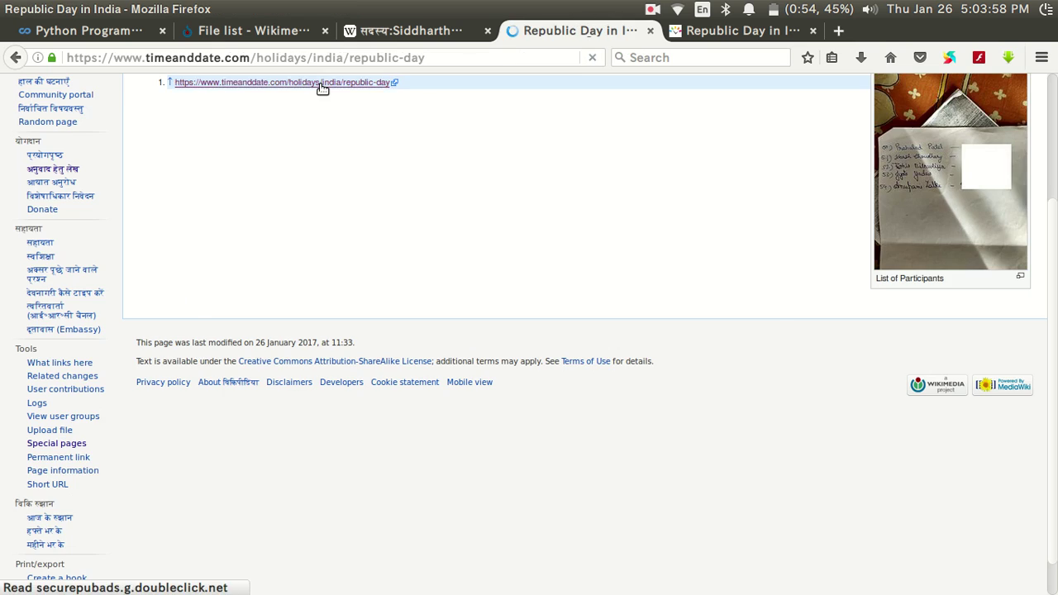
mouse_move(344, 174)
scroll(355, 291, "down", 5)
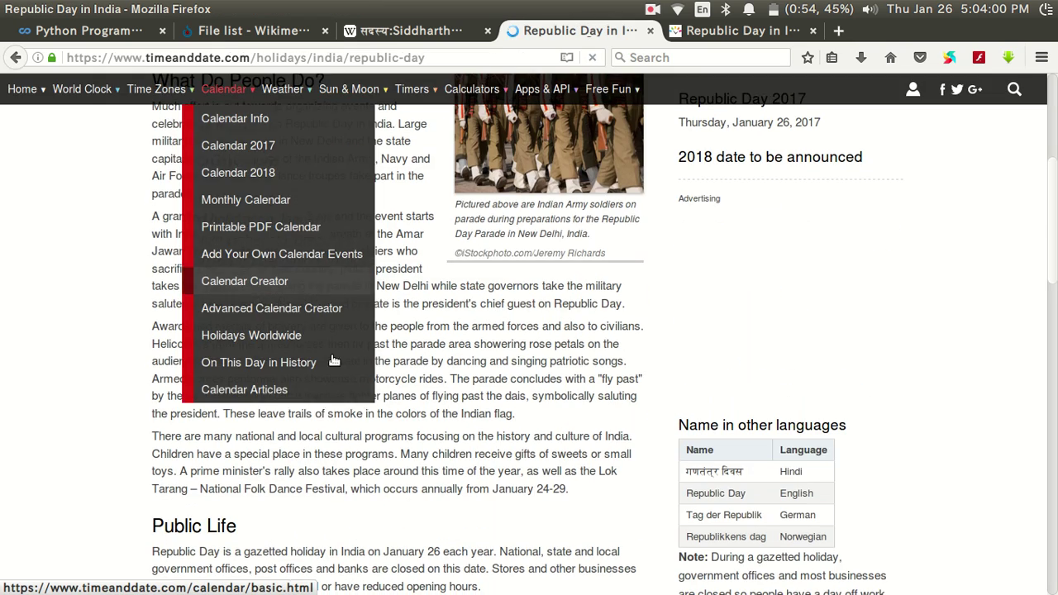
scroll(495, 409, "up", 5)
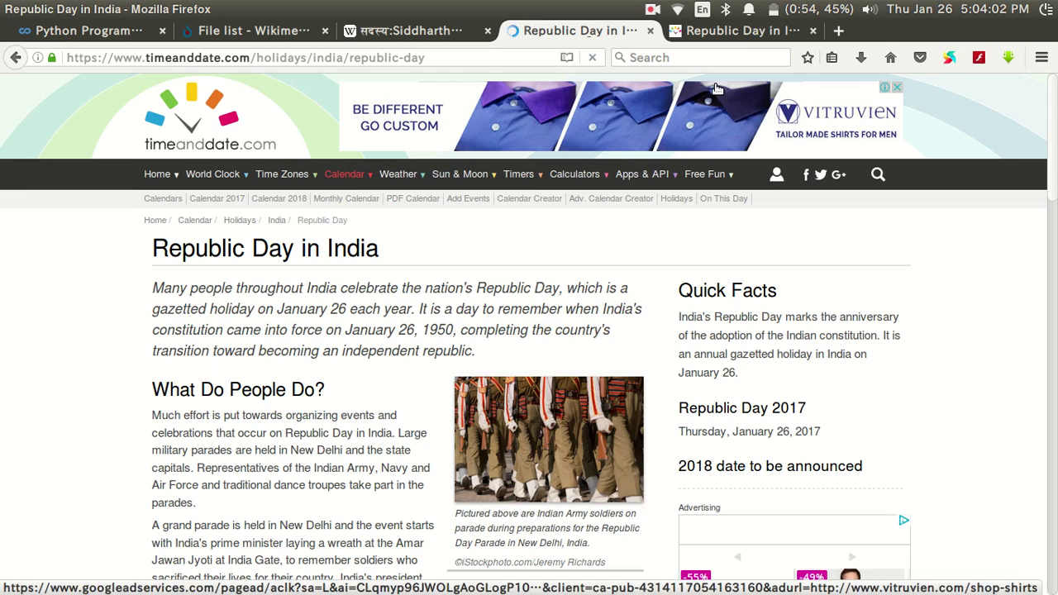
left_click(650, 32)
left_click(650, 32)
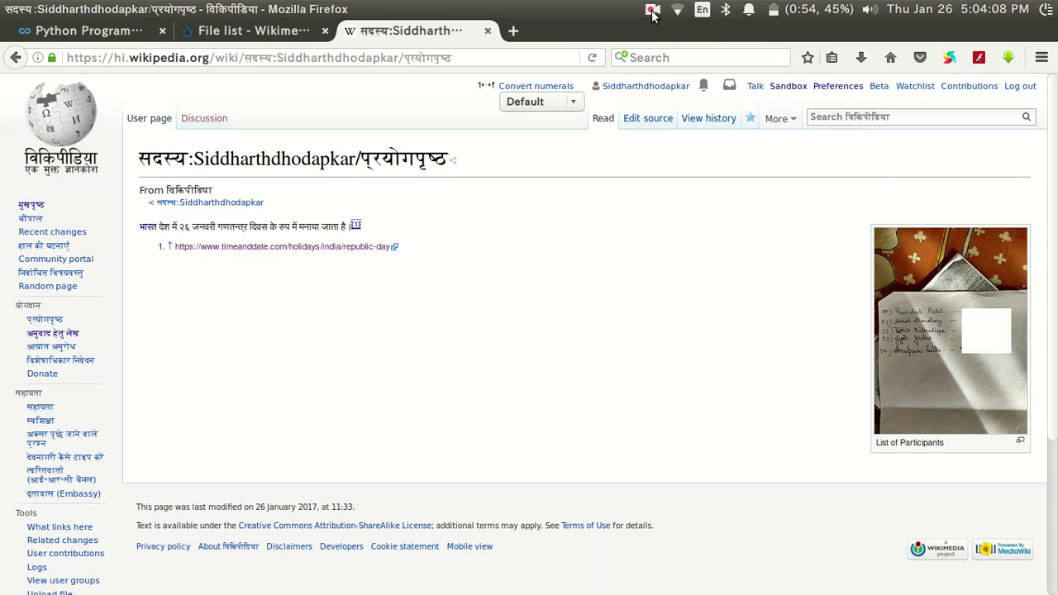
left_click(653, 12)
left_click(654, 41)
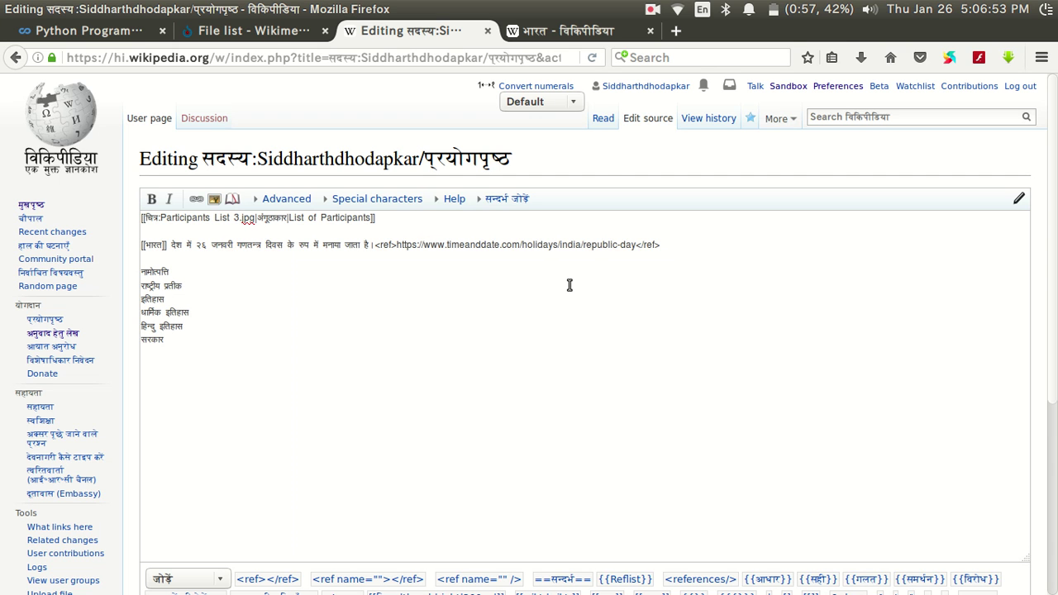
- Close the भारत article tab and mark नामोत्पत्ति as a main heading by enclosing it in single equals signs
left_click(650, 30)
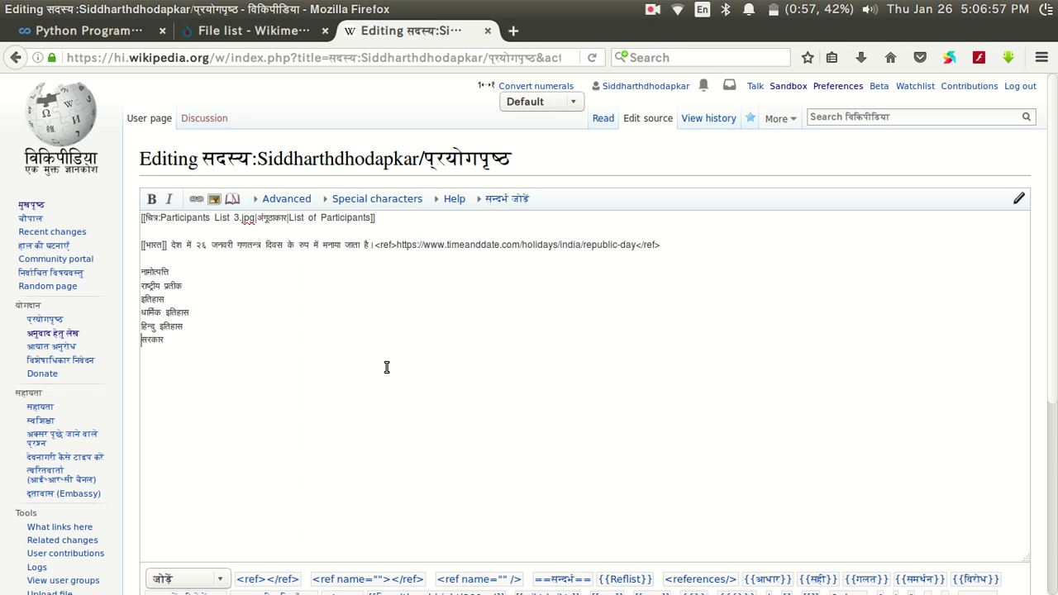
left_click_drag(141, 272, 220, 284)
left_click(164, 289)
left_click_drag(144, 273, 171, 273)
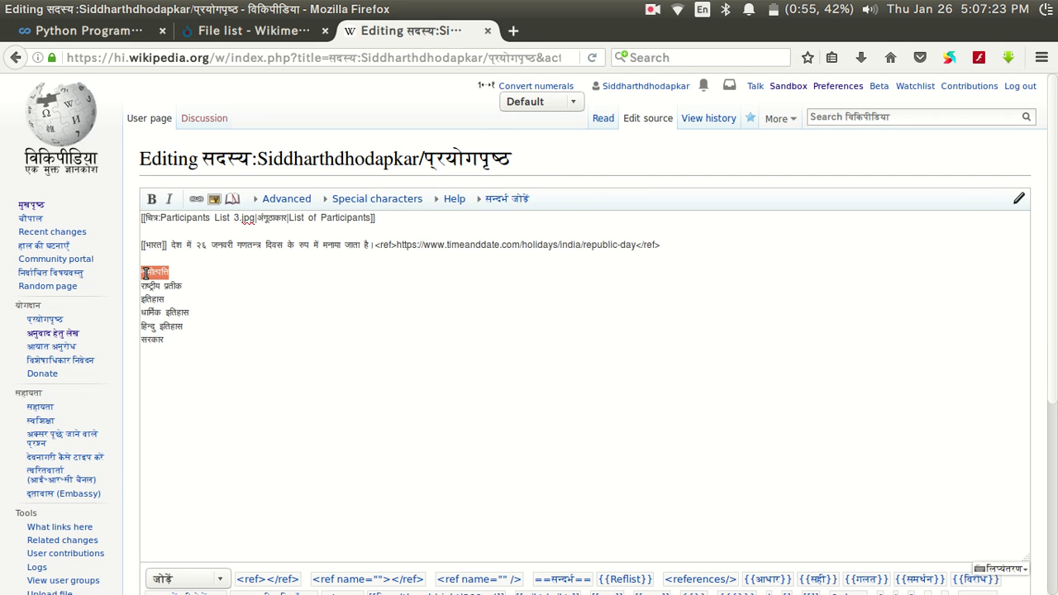
key("ctrl+plus")
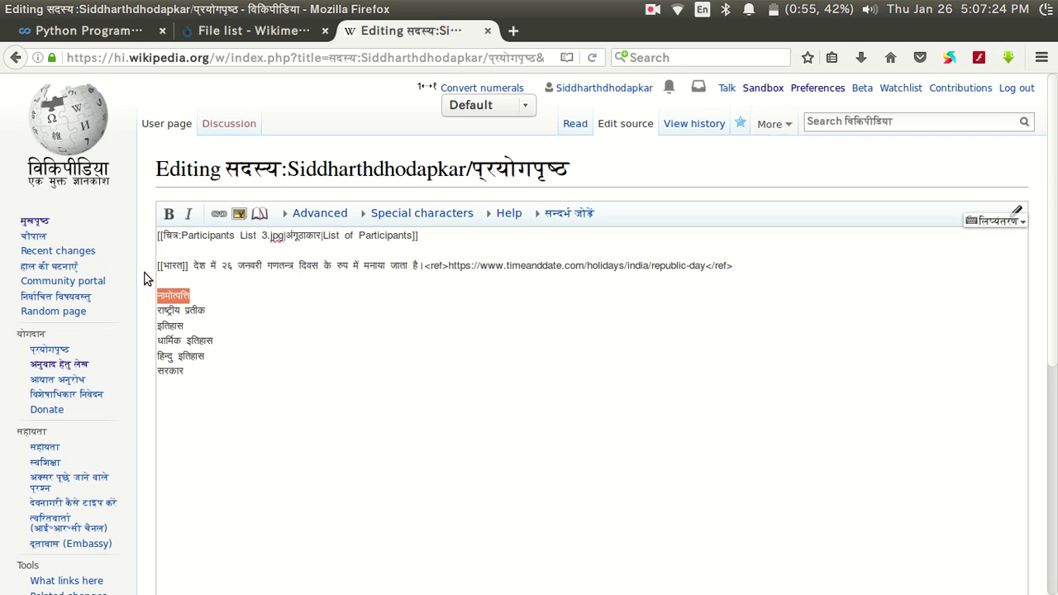
left_click(202, 298)
type("=")
type("=")
key("Down")
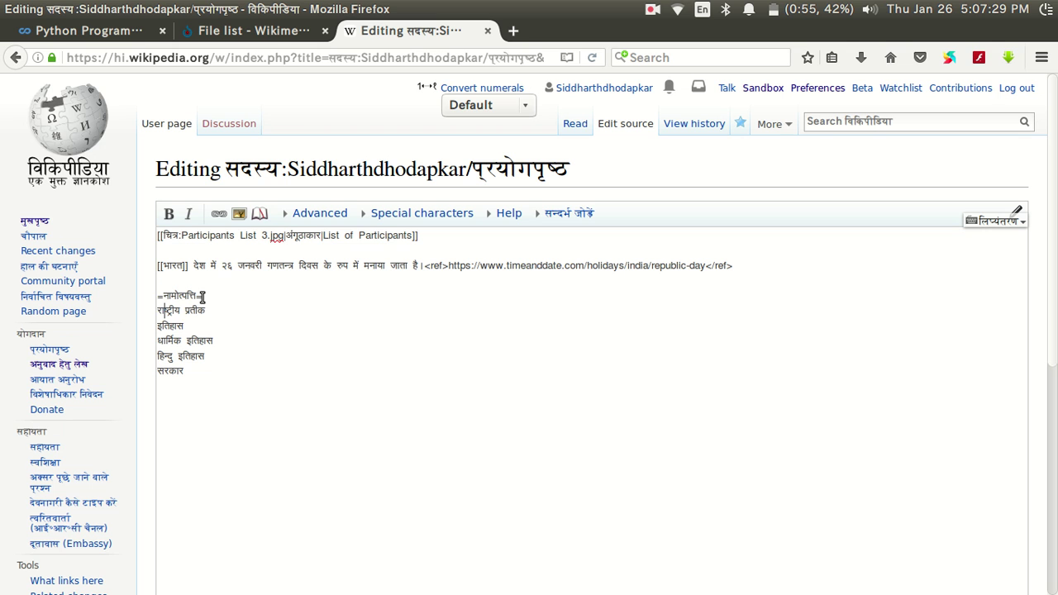
- Mark राष्ट्रीय प्रतीक as a main heading with one equals sign on each side
double_click(159, 296)
double_click(198, 296)
left_click(209, 296)
left_click(159, 311)
type("=")
key("End")
type("=")
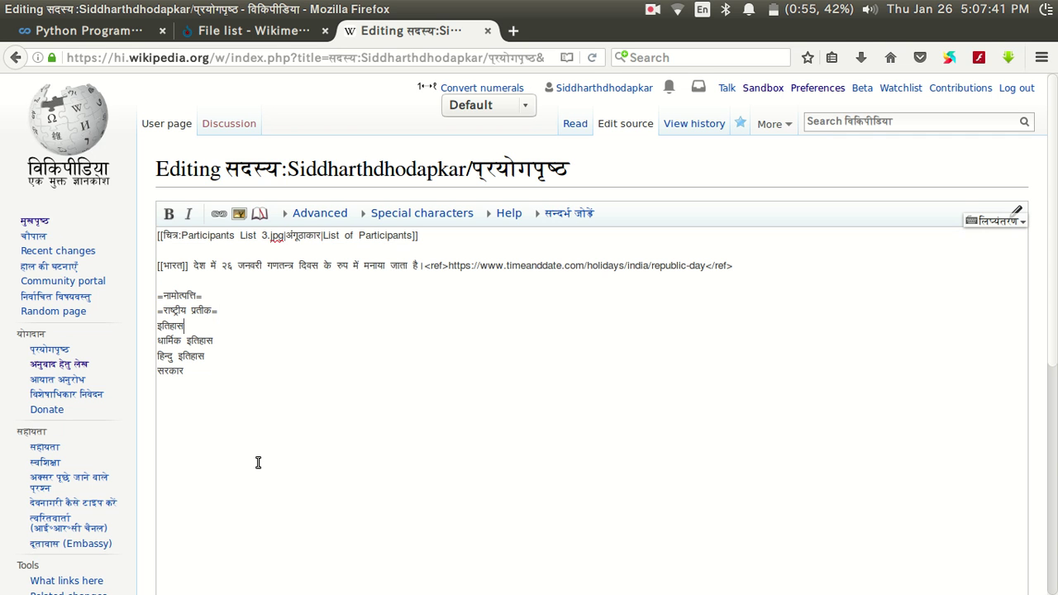
key("Down")
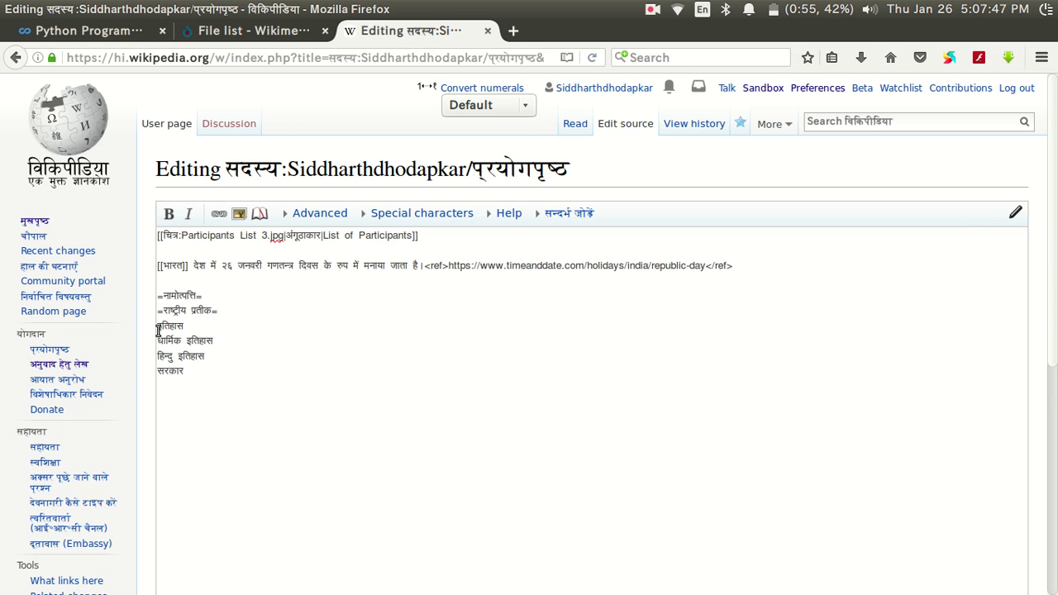
- Mark इतिहास as a main heading with one equals sign on each side
left_click_drag(157, 327, 228, 348)
left_click(196, 329)
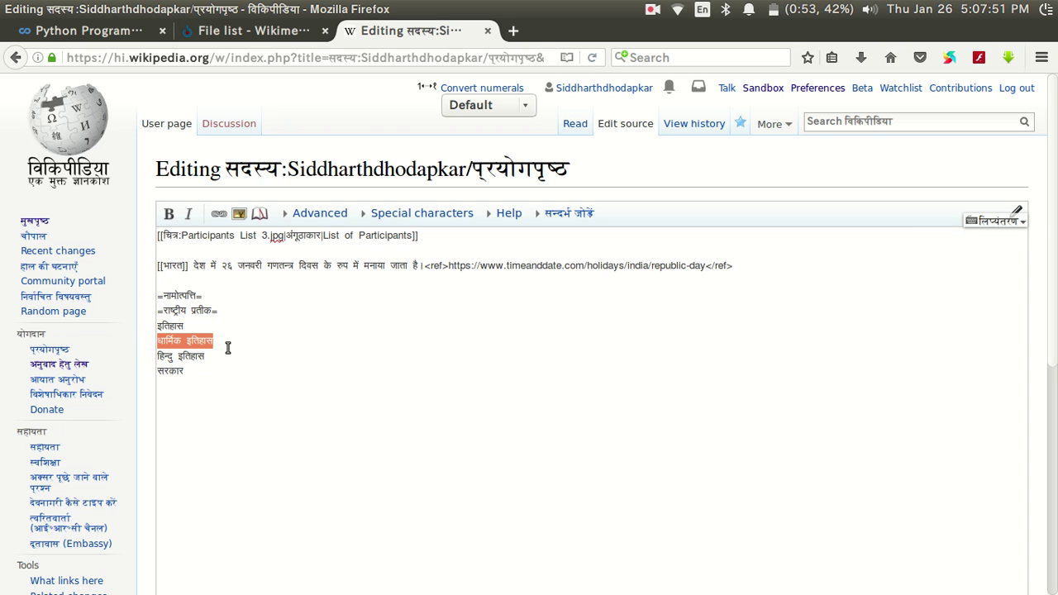
left_click(164, 326)
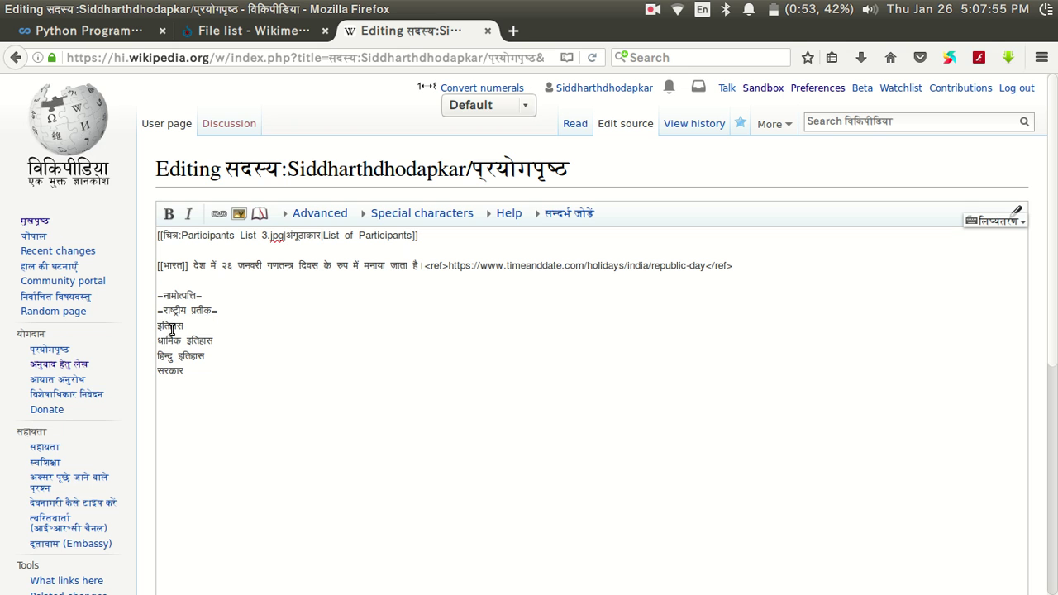
left_click_drag(158, 355, 218, 342)
left_click(201, 357)
left_click(163, 325)
type("=")
key("End")
type("=")
- Mark धार्मिक इतिहास as a subheading of इतिहास with two equals signs on each side
key("Left")
key("Left")
key("Left")
type("==")
type("==")
key("Down")
key("ctrl+Left")
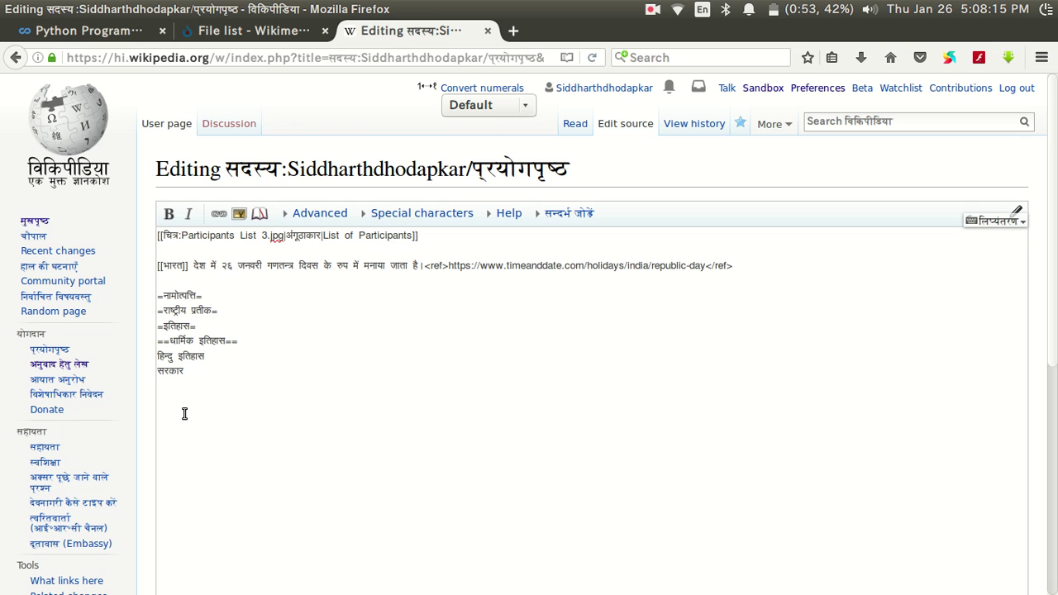
- Mark हिन्दु इतिहास as a third-level heading under धार्मिक इतिहास with three equals signs on each side
left_click_drag(159, 356, 216, 355)
left_click(216, 355)
left_click_drag(158, 342, 260, 339)
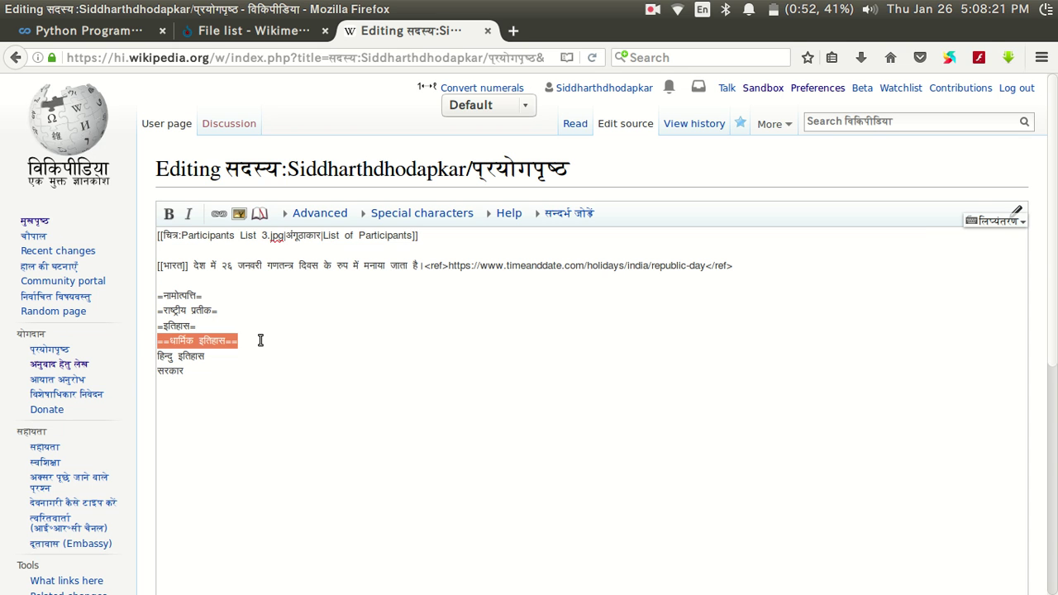
left_click(165, 357)
type("===")
key("End")
type("===")
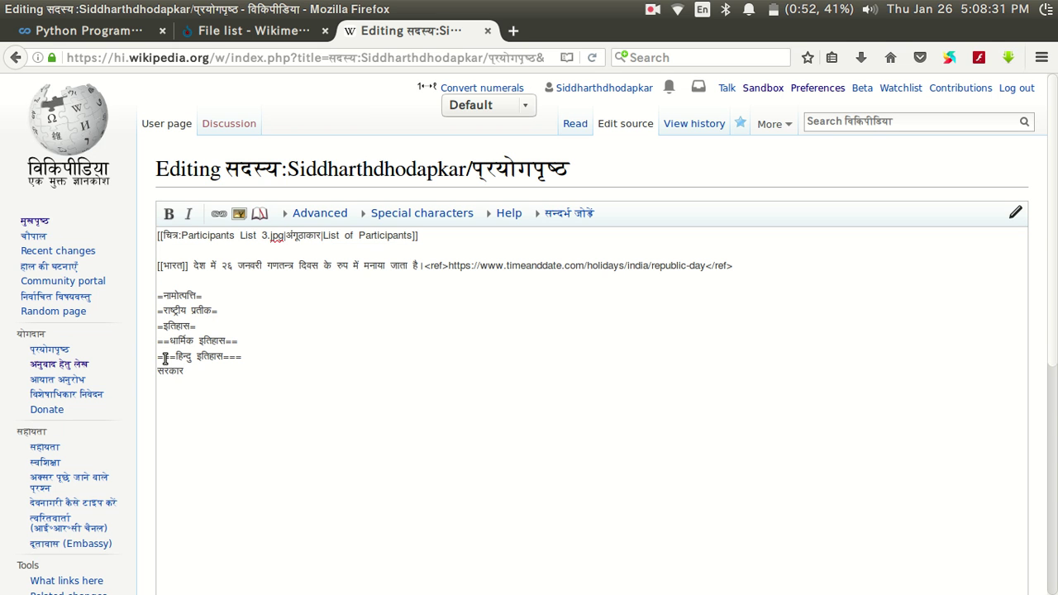
left_click(164, 357)
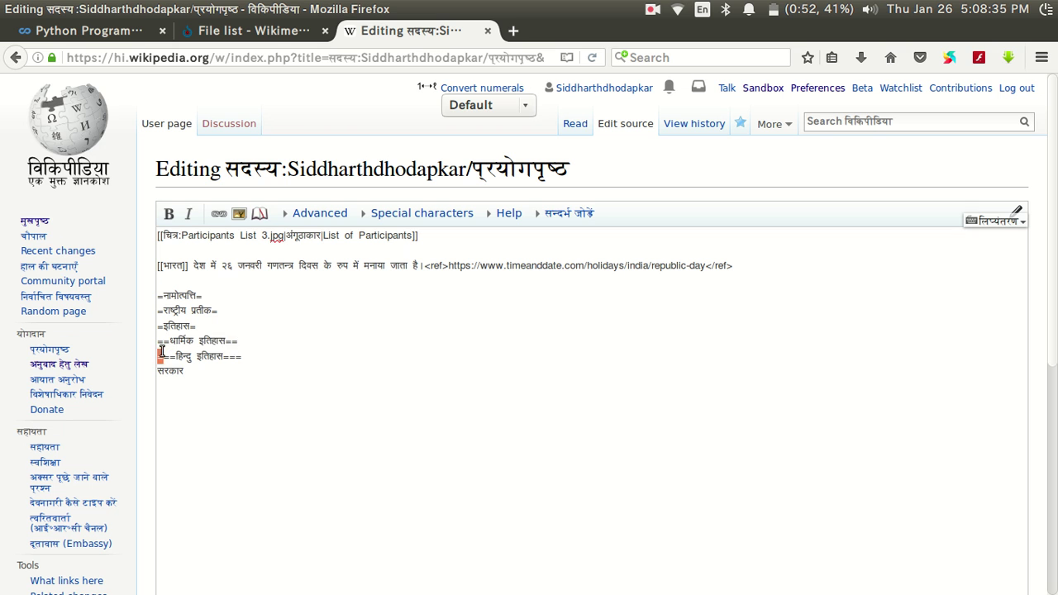
left_click(160, 343, "shift")
left_click(252, 357)
key("Return")
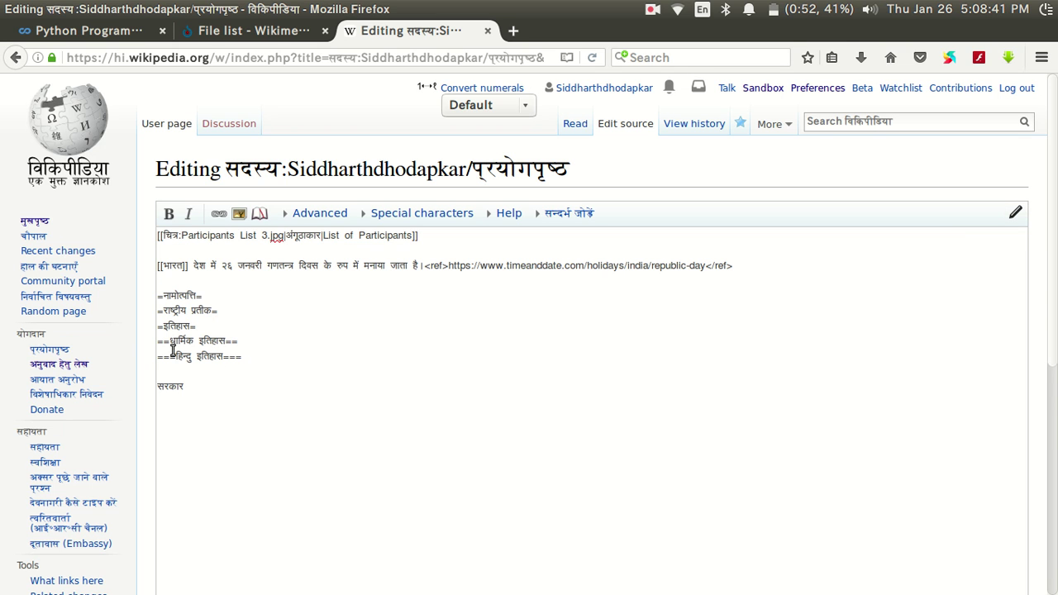
left_click_drag(169, 340, 157, 340)
key("Right")
key("Down")
key("Down")
key("BackSpace")
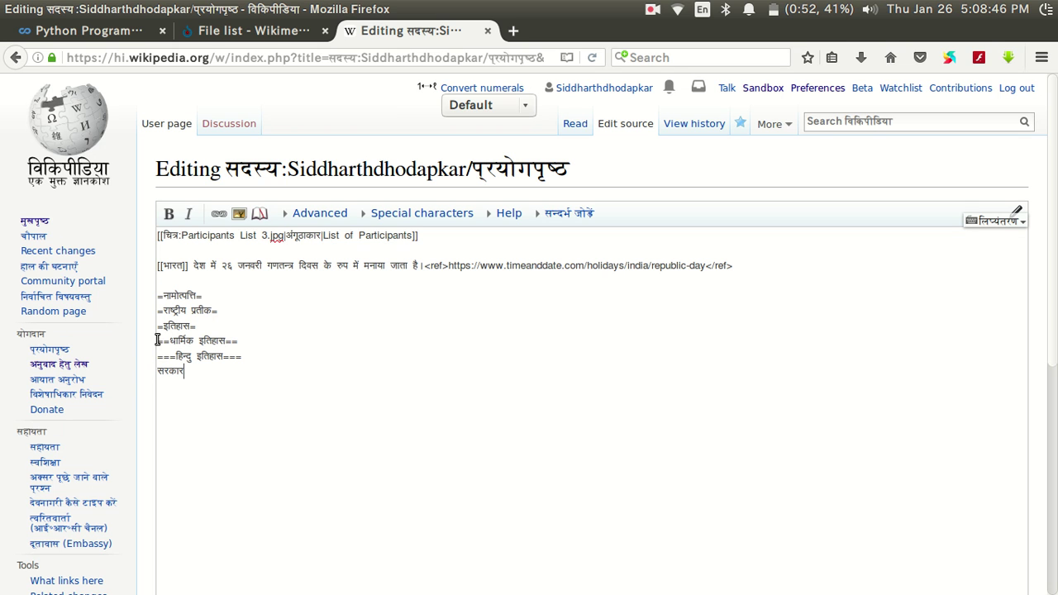
- Mark सरकार as a main heading with one equals sign on each side and save the sandbox page
left_click_drag(193, 372, 160, 372)
left_click(196, 371)
type("=")
key("Home")
type("=")
scroll(198, 409, "down", 5)
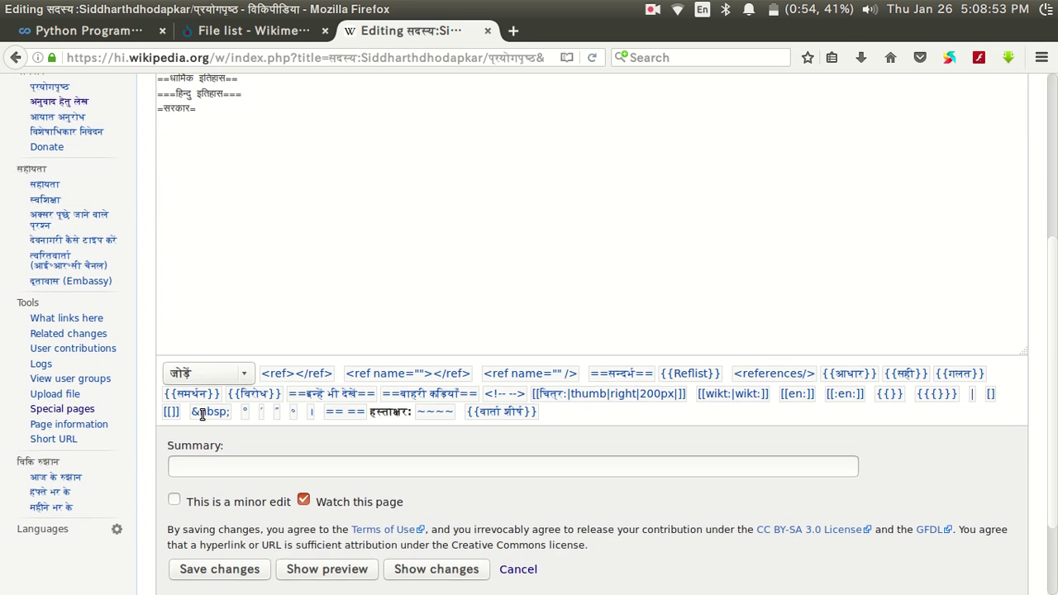
left_click(202, 565)
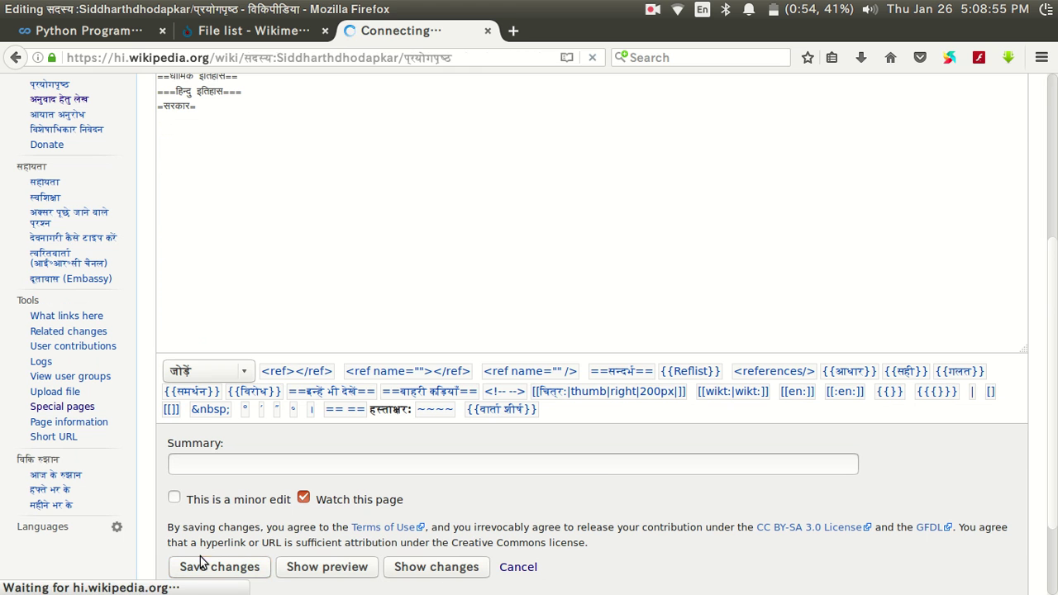
- Examine the main headings and the धार्मिक इतिहास subheading on the saved page to compare their levels
scroll(320, 378, "down", 5)
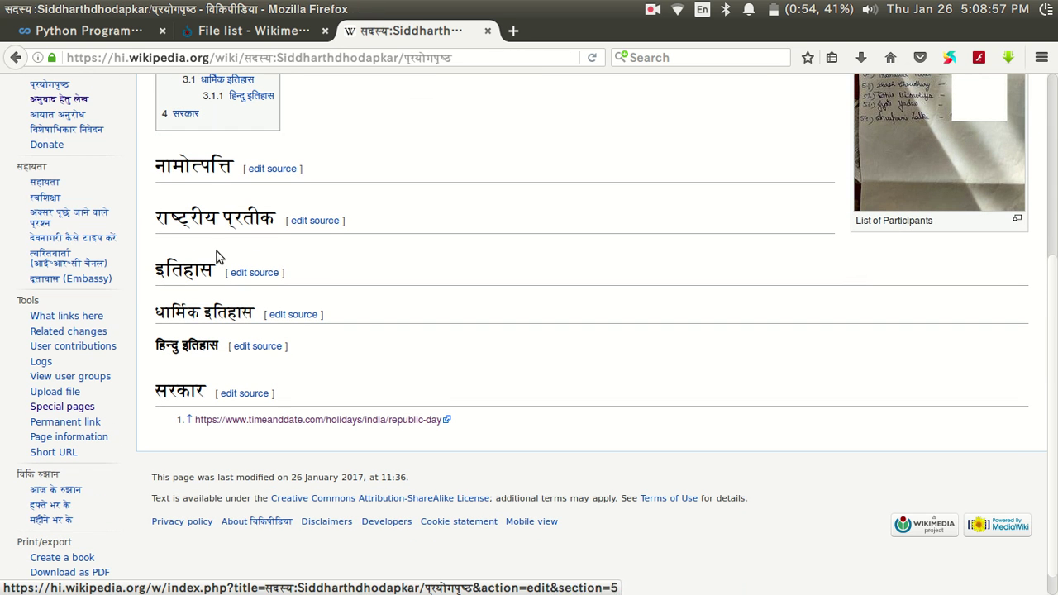
left_click_drag(160, 164, 238, 171)
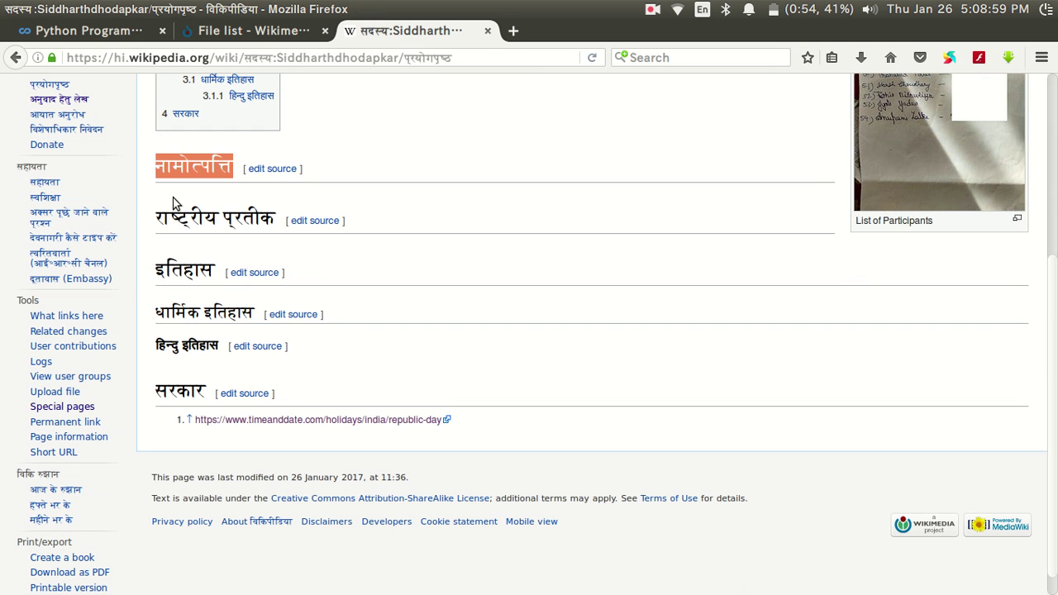
left_click_drag(157, 215, 287, 219)
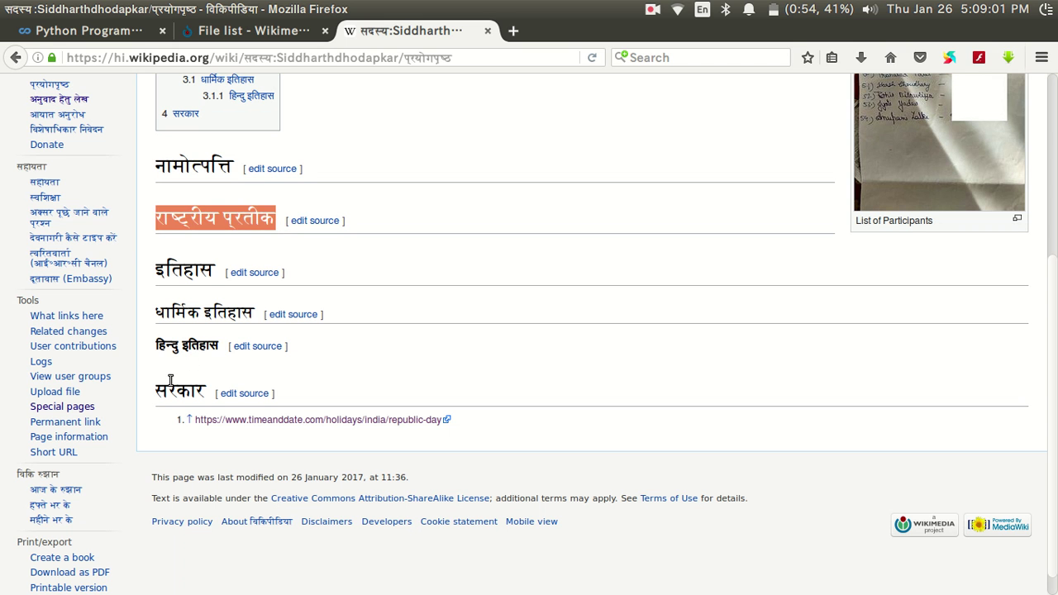
left_click(184, 269)
double_click(184, 269)
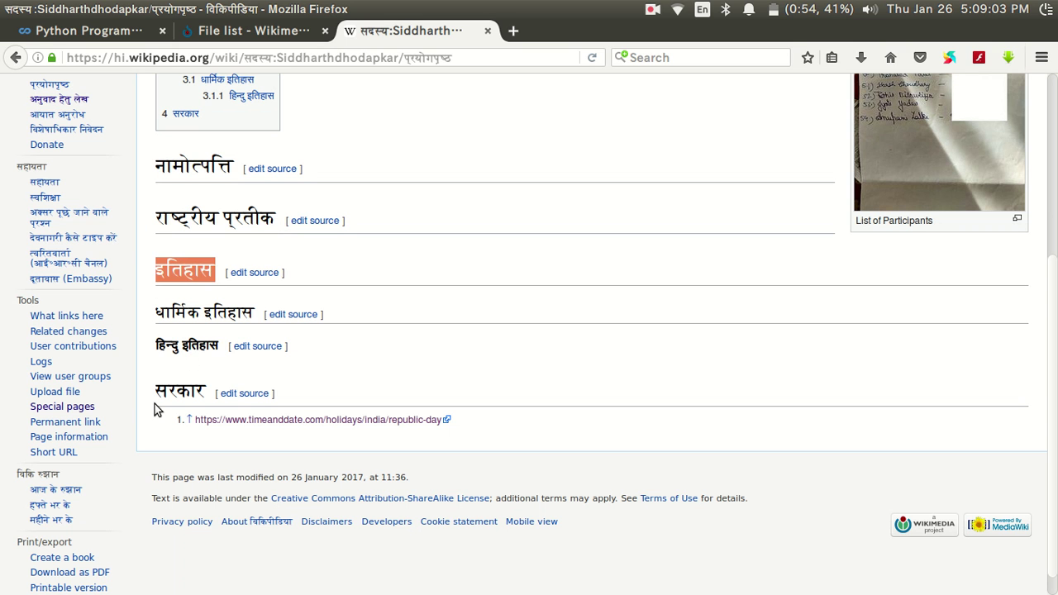
left_click_drag(157, 392, 214, 398)
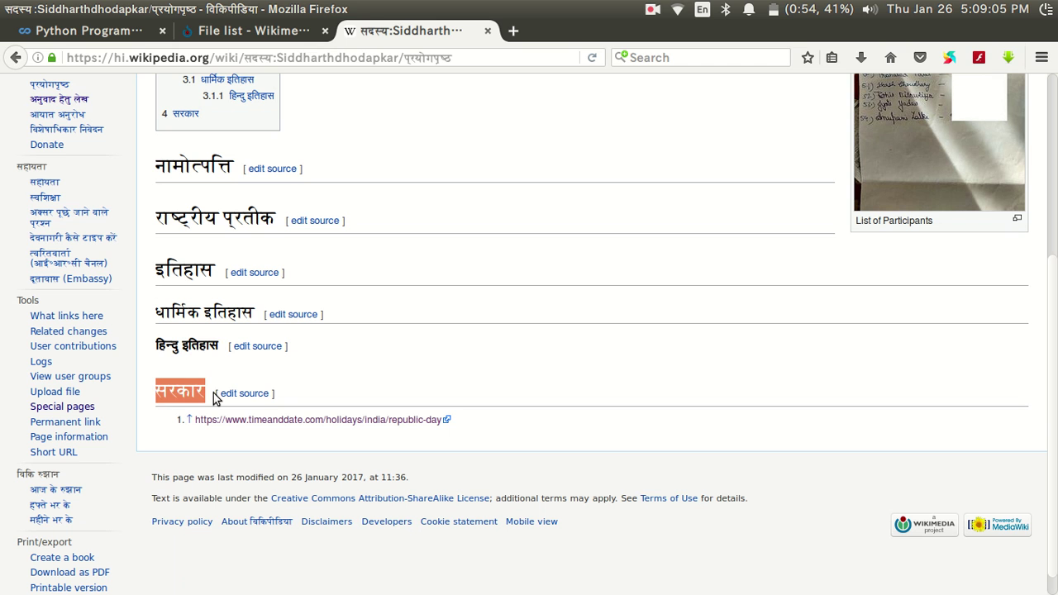
left_click(206, 286)
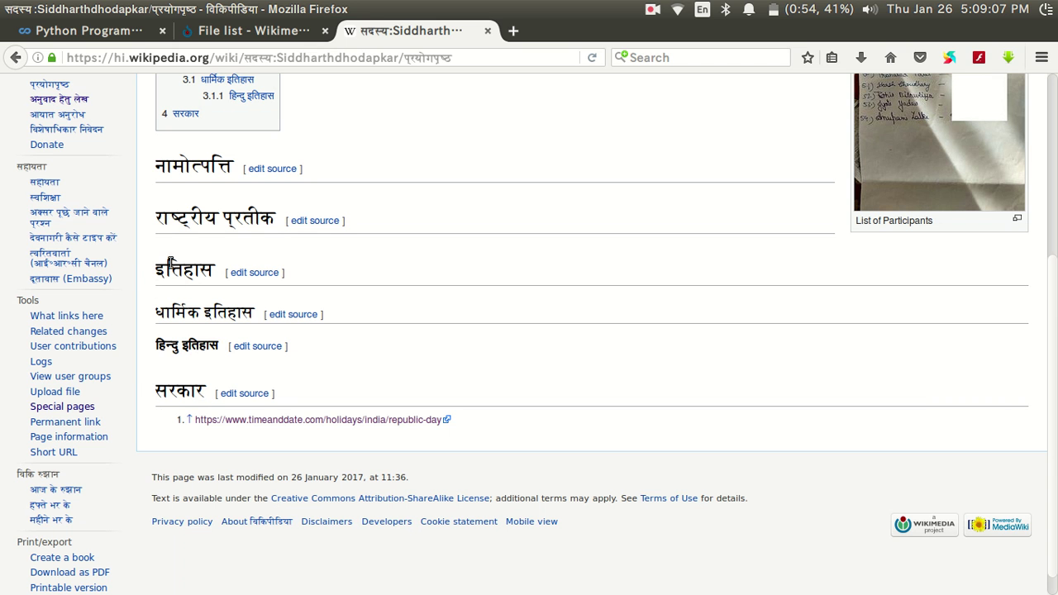
left_click_drag(157, 312, 244, 312)
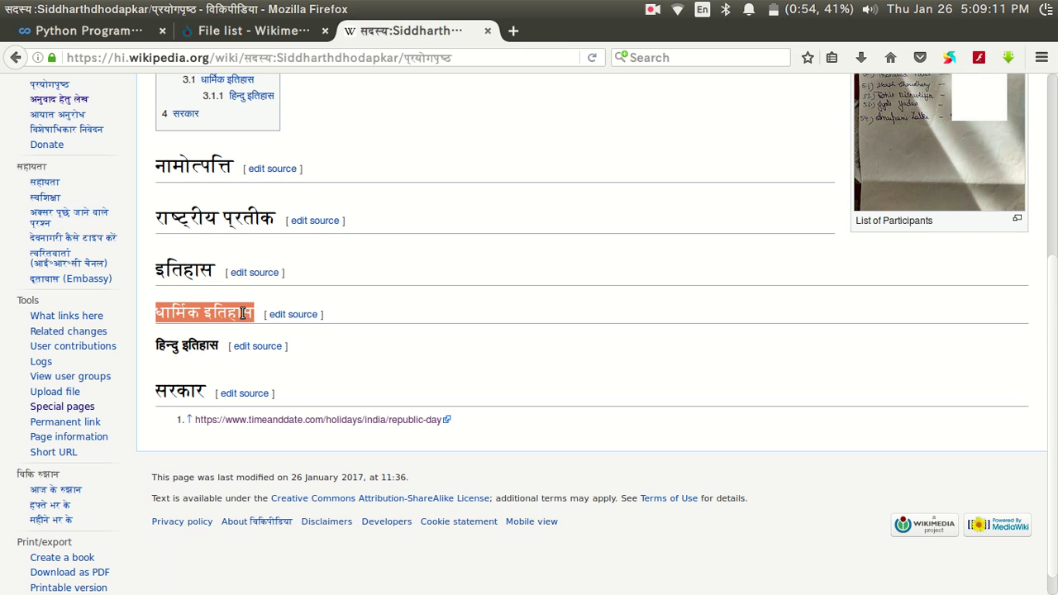
- Compare the heading levels of इतिहास, धार्मिक इतिहास and हिन्दु इतिहास on the saved sandbox page
left_click(244, 313)
left_click_drag(157, 270, 222, 277)
left_click(221, 277)
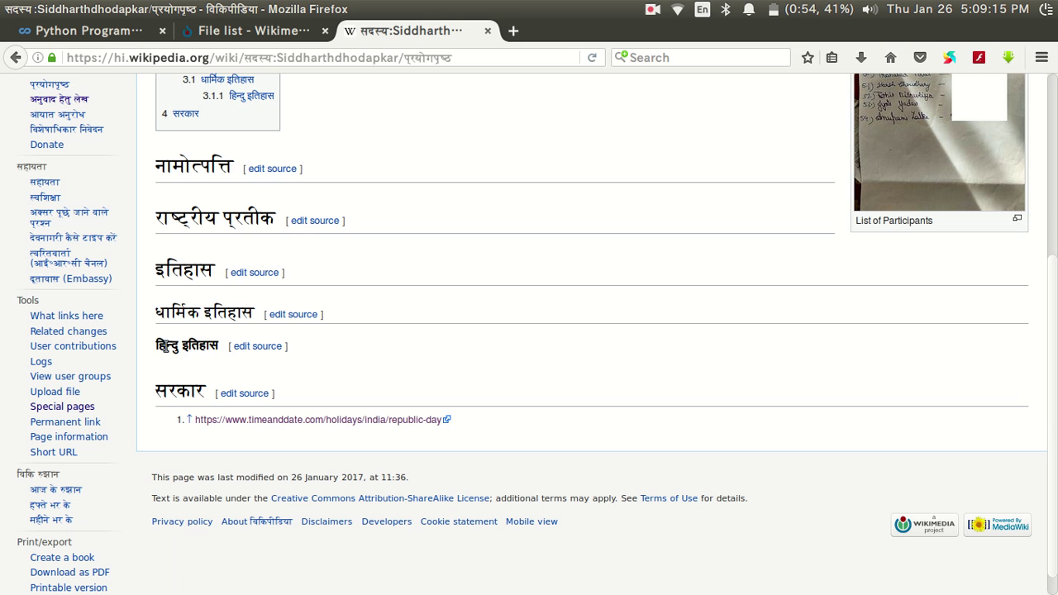
left_click_drag(157, 345, 218, 346)
left_click(218, 345)
left_click_drag(157, 312, 276, 321)
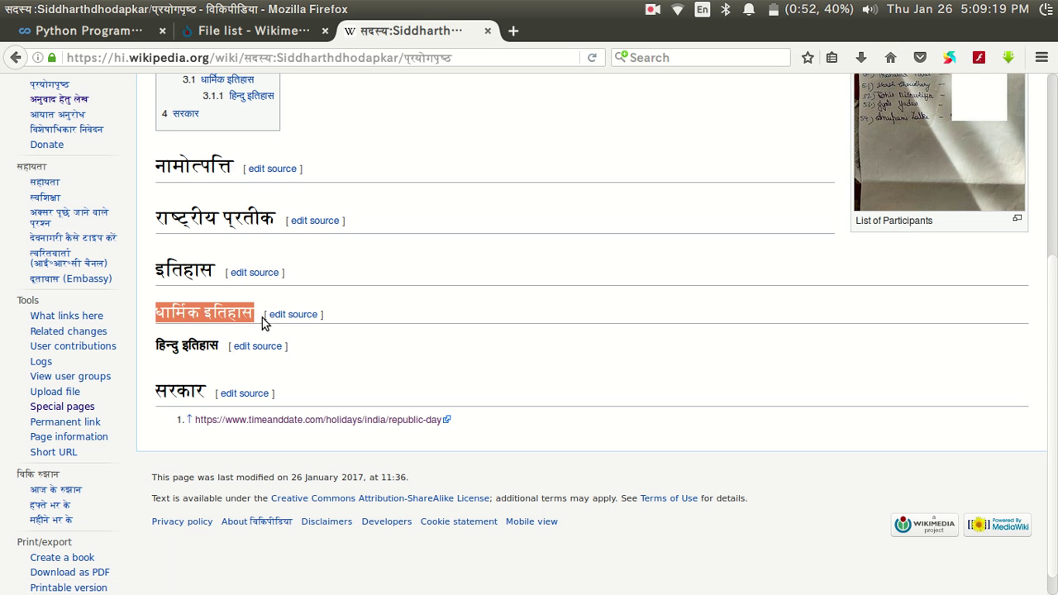
left_click(477, 363)
- Examine the entries in the sandbox page's table of contents and follow the one for धार्मिक इतिहास to its section
scroll(478, 362, "up", 3)
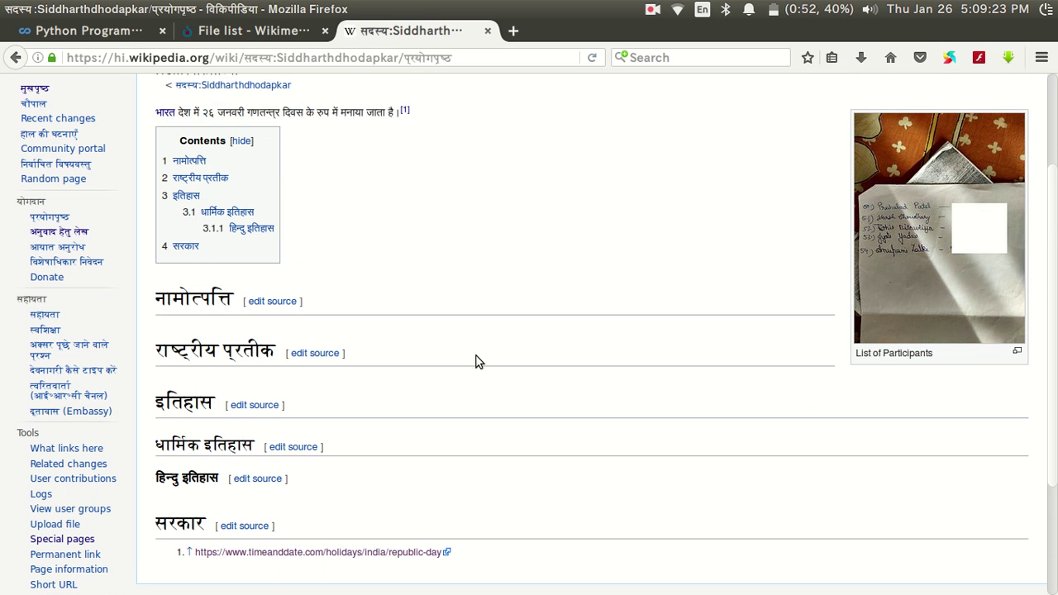
scroll(477, 363, "up", 3)
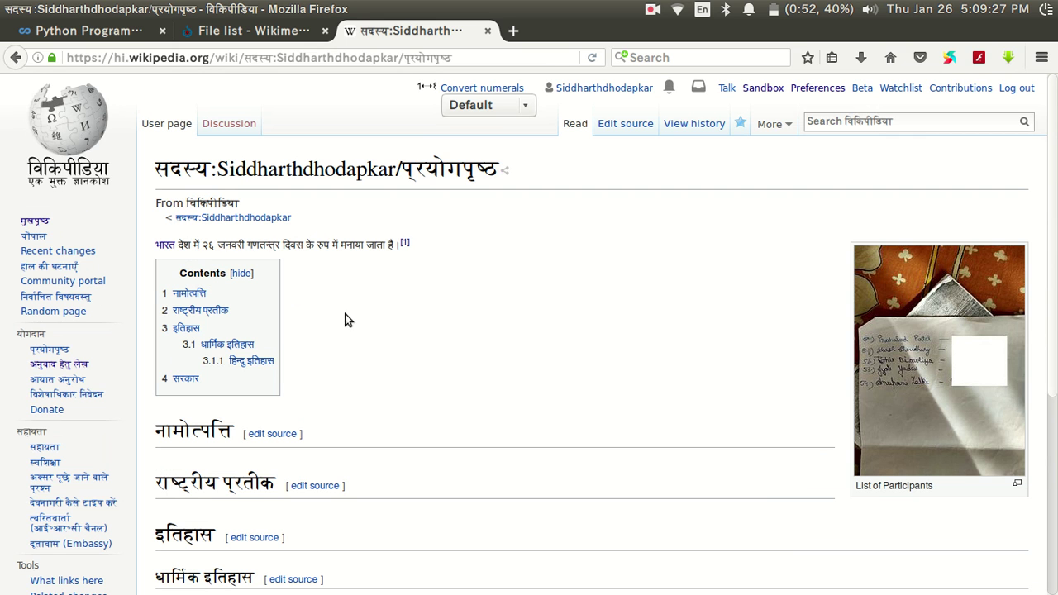
left_click_drag(160, 286, 224, 386)
left_click(225, 386)
left_click(189, 352)
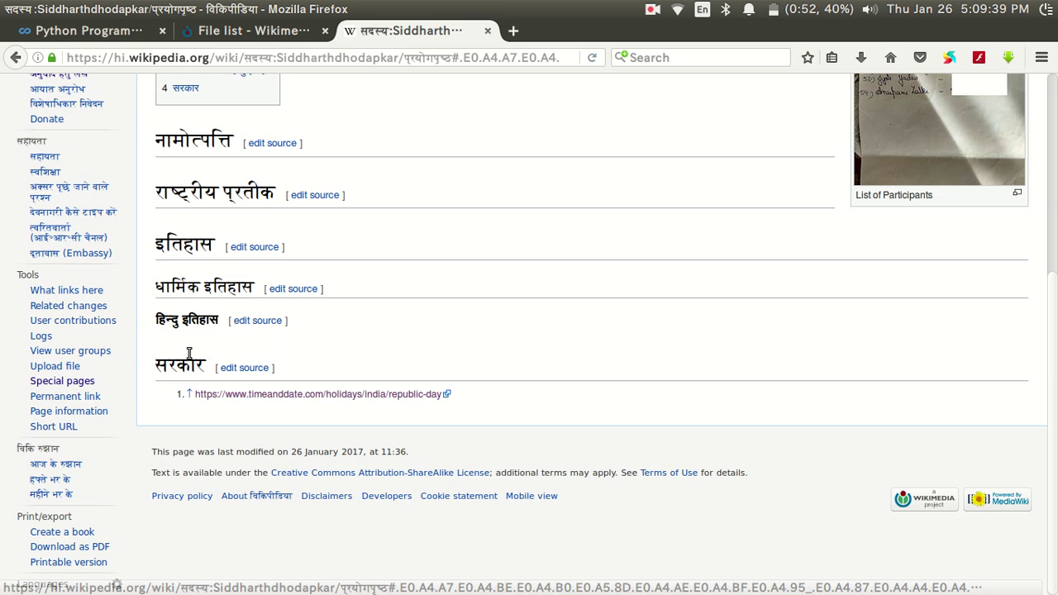
- Review the whole sandbox page, from its contents list, image and headings to the reference, and return to the title
scroll(213, 245, "up", 4)
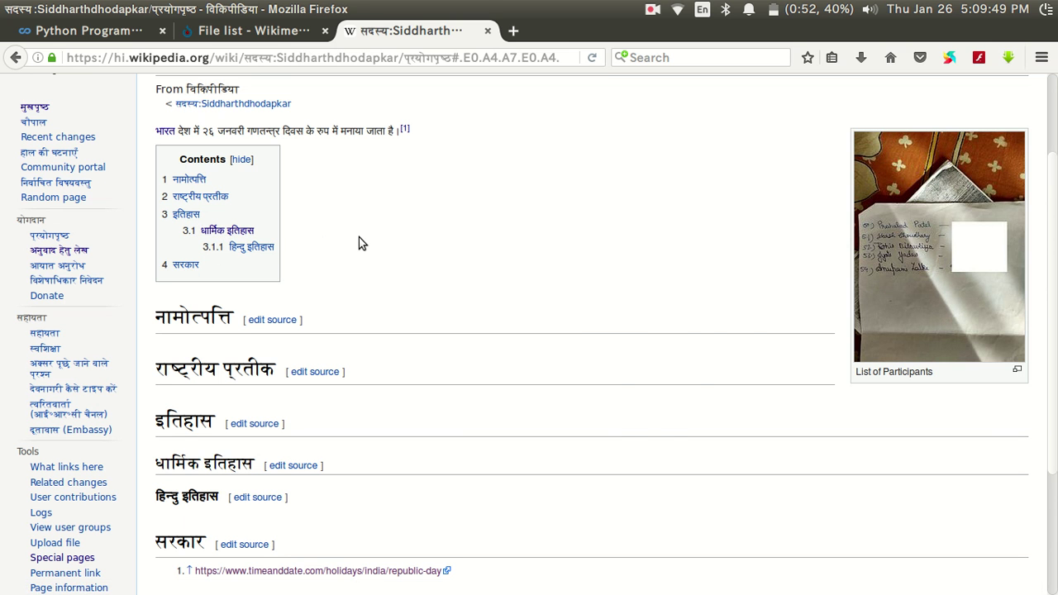
scroll(359, 238, "down", 4)
scroll(359, 238, "up", 6)
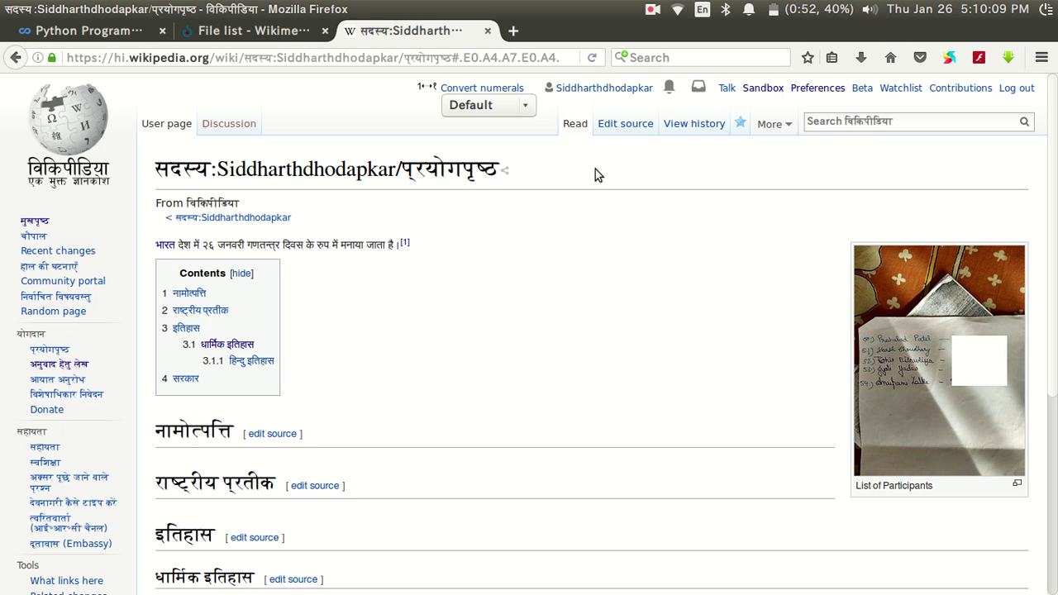
left_click(655, 9)
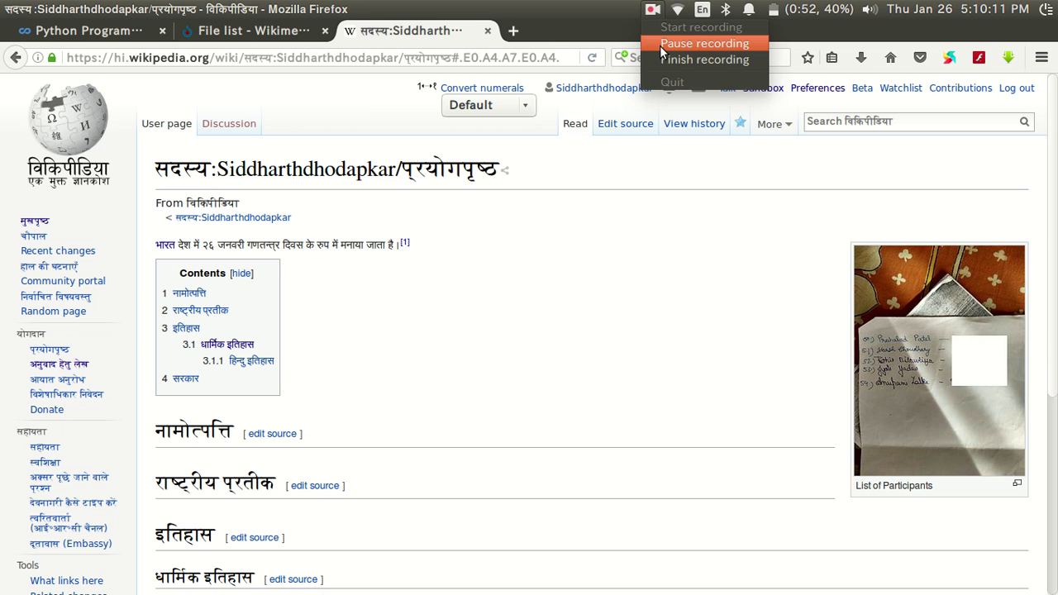